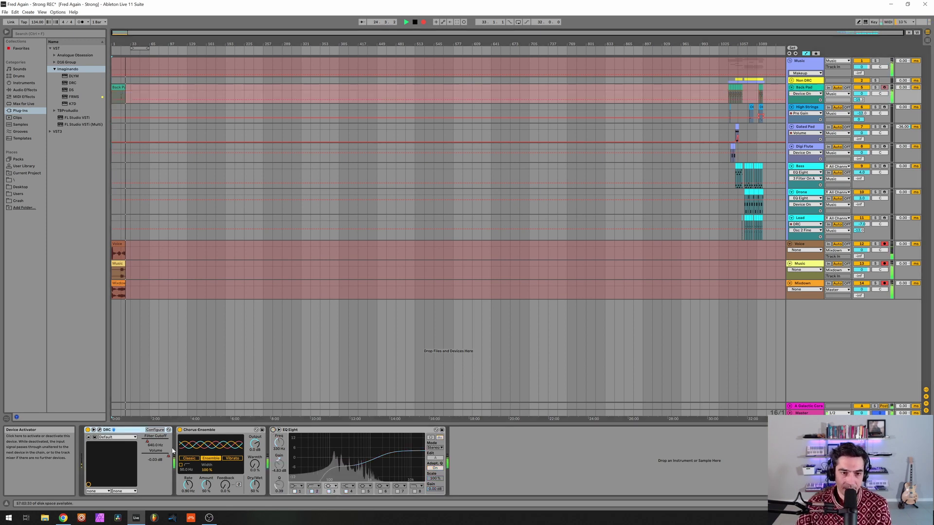
Bypass the Back Pad's Chorus-Ensemble and EQ Eight, and load the factory Default patch in its DRC synth
click(273, 430)
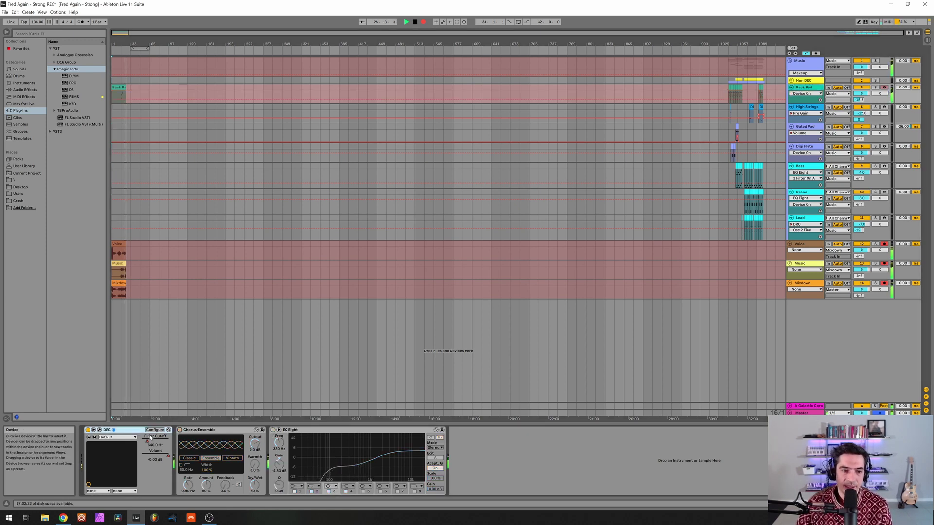
click(89, 437)
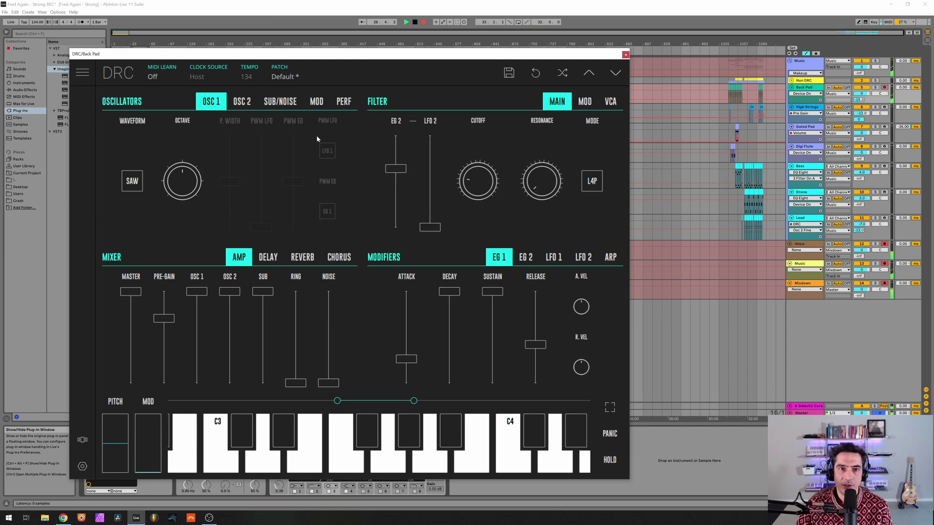
drag(307, 55, 415, 50)
click(390, 73)
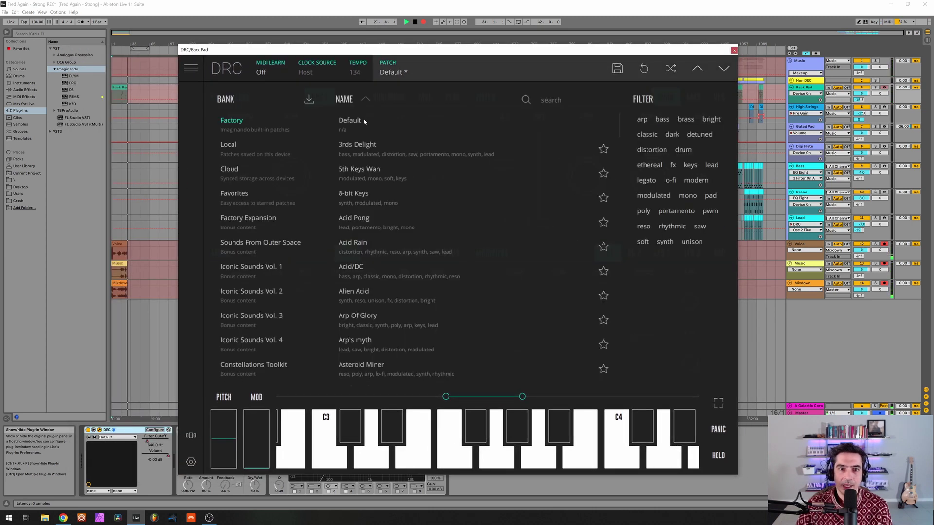
click(402, 72)
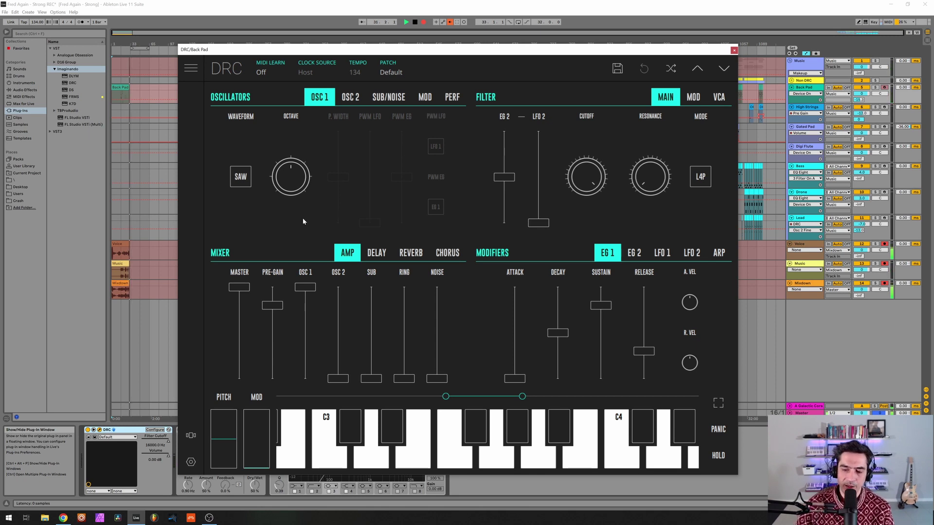
Lower the DRC amp pre-gain slightly and raise the Osc 2 level to maximum
click(277, 306)
drag(278, 307, 275, 317)
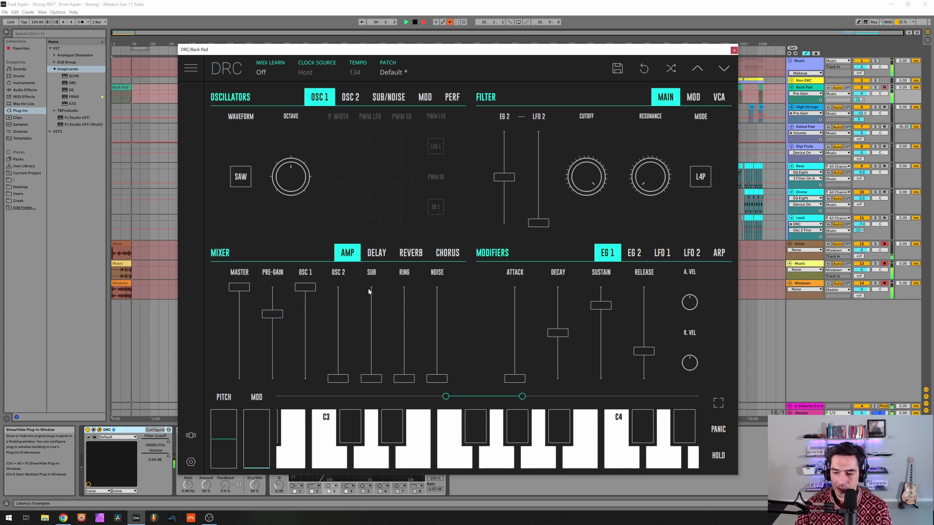
drag(344, 322, 343, 275)
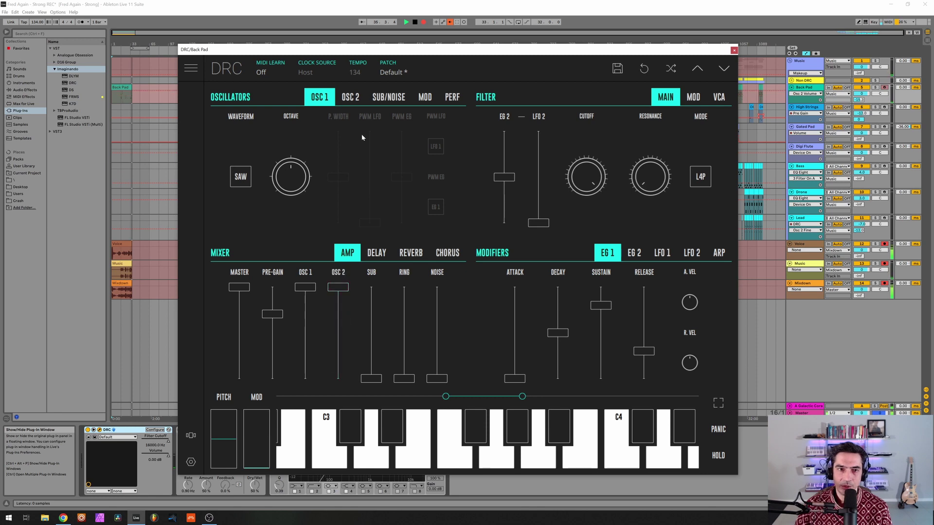
Detune Osc 2 slightly upward with Fine, and raise the sub oscillator to full level with a saw waveform
click(352, 101)
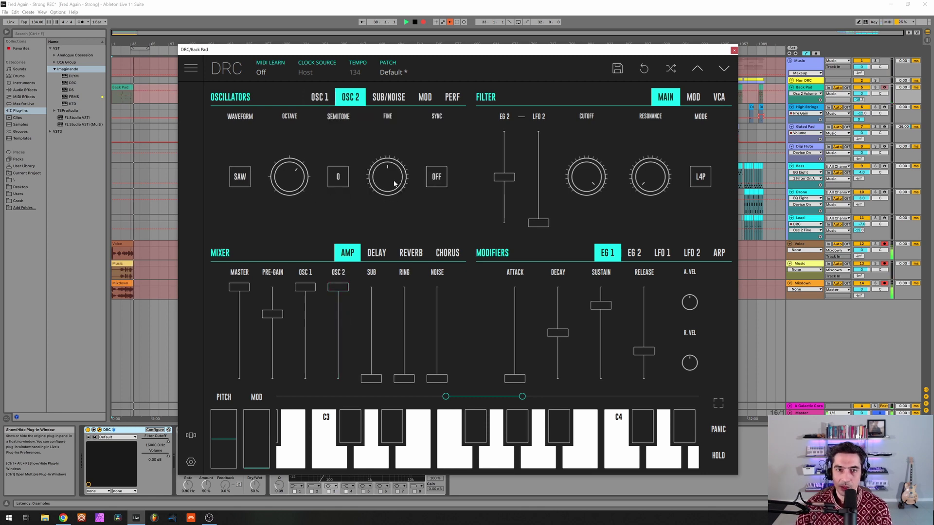
drag(396, 183, 406, 225)
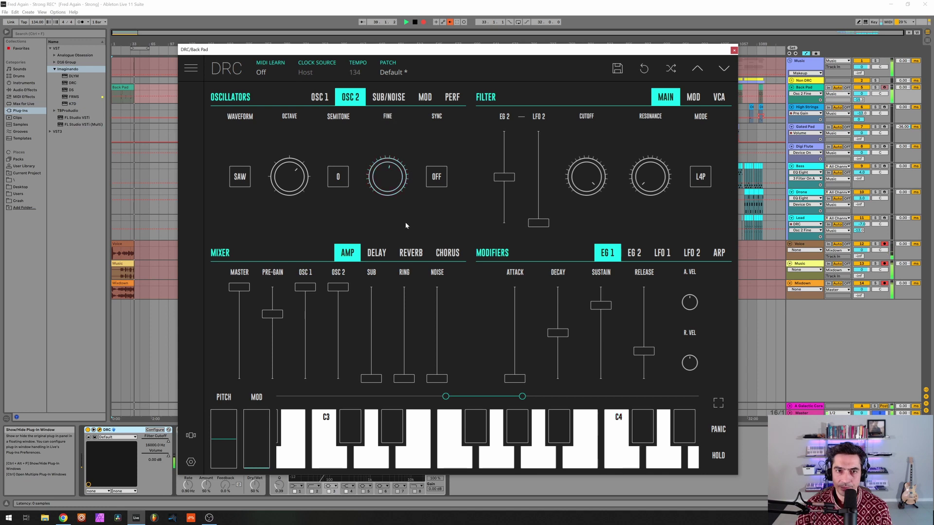
click(374, 286)
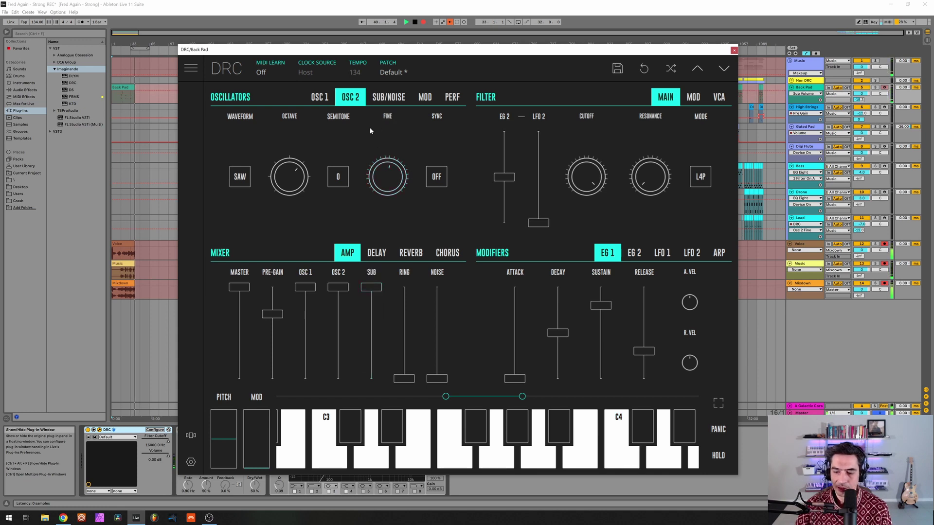
click(371, 100)
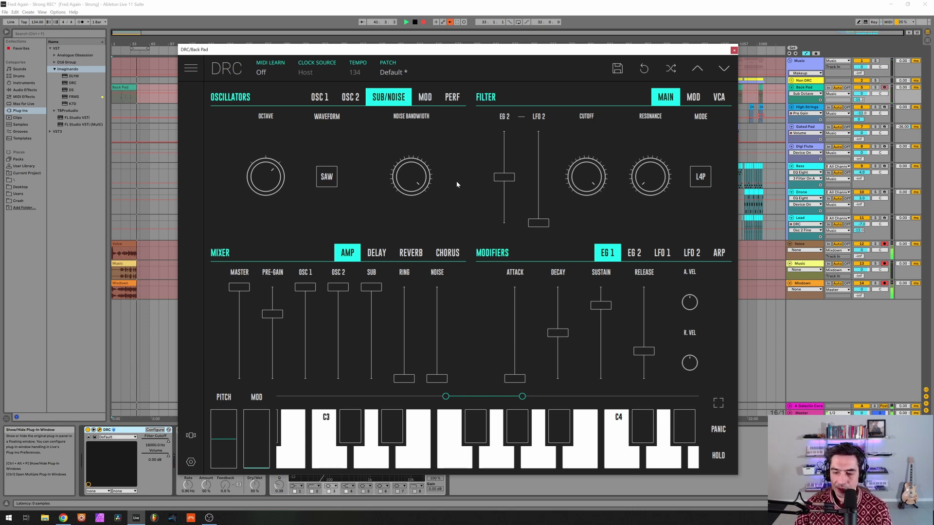
Lower the filter cutoff to about 627 Hz, raise its EG 2 modulation slightly, and show the EG 2 envelope
drag(589, 183, 654, 146)
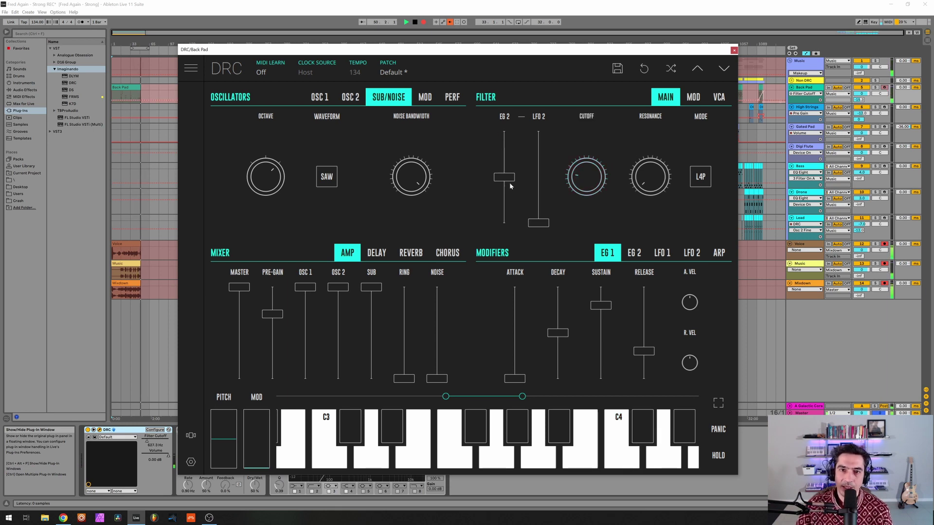
drag(506, 180, 514, 166)
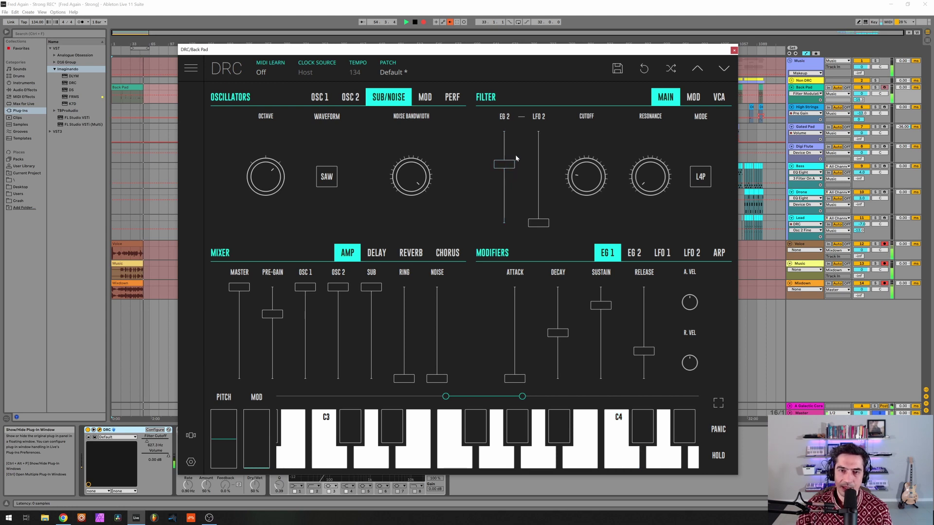
click(635, 254)
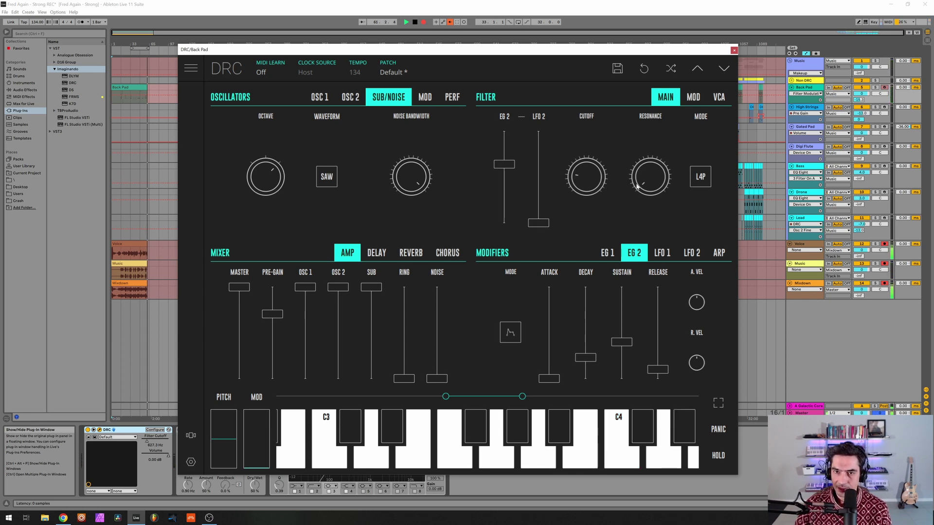
Set the filter's keyboard (KBD) modulation to about -0.709 and return to the main filter settings
click(695, 98)
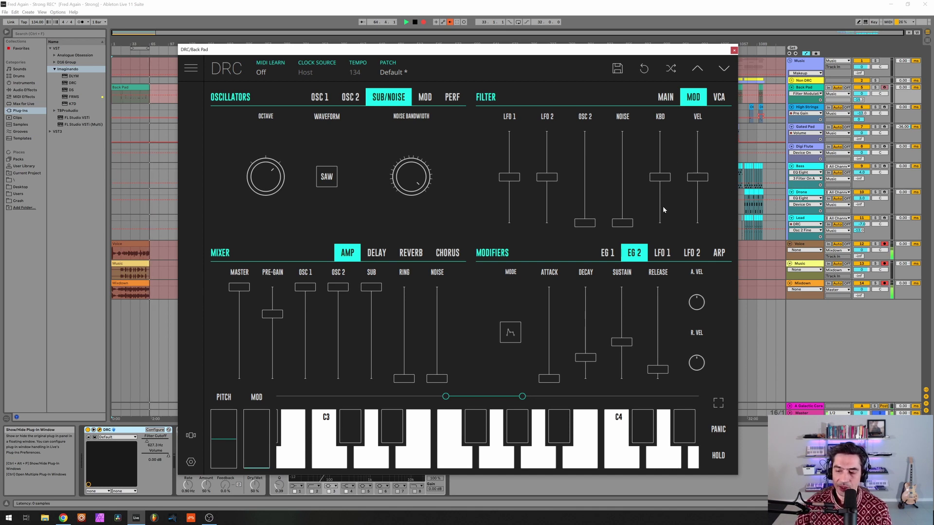
drag(661, 207, 665, 211)
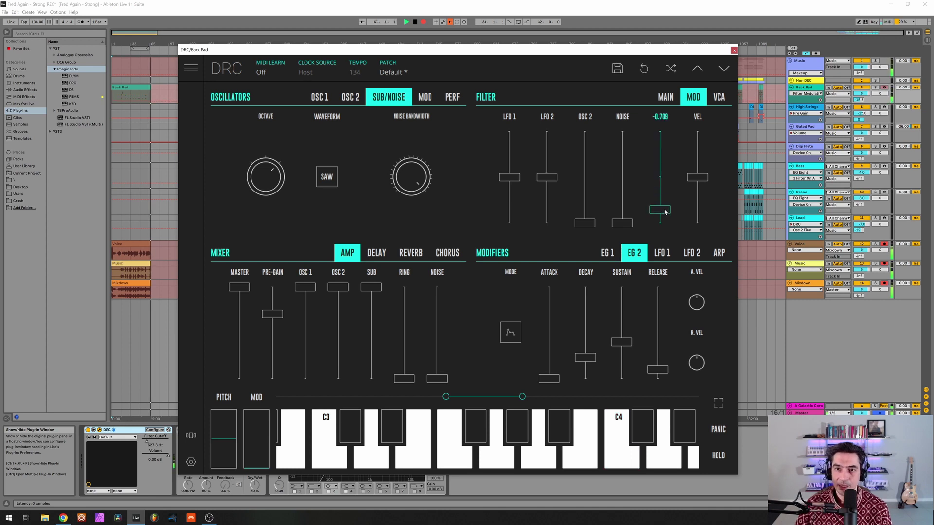
click(666, 98)
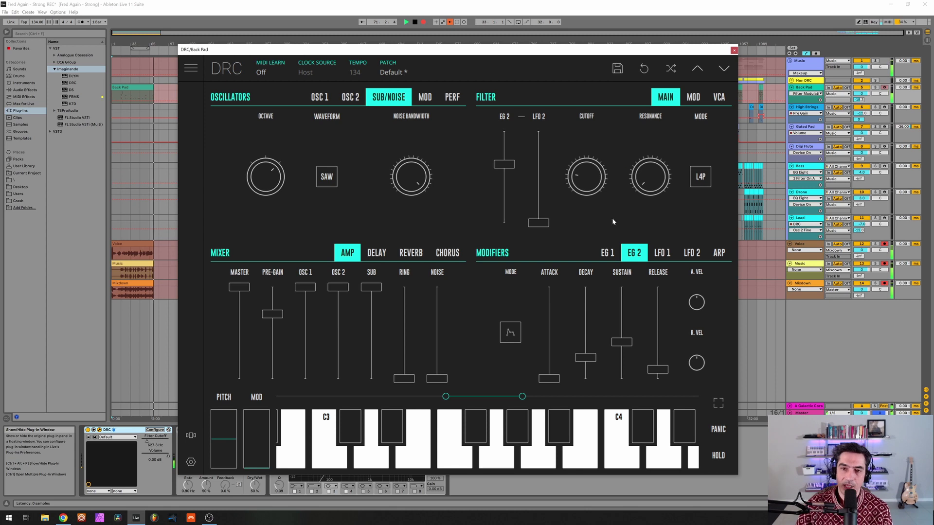
Raise the EG 1 attack to about a quarter and set its decay and sustain to maximum
click(608, 251)
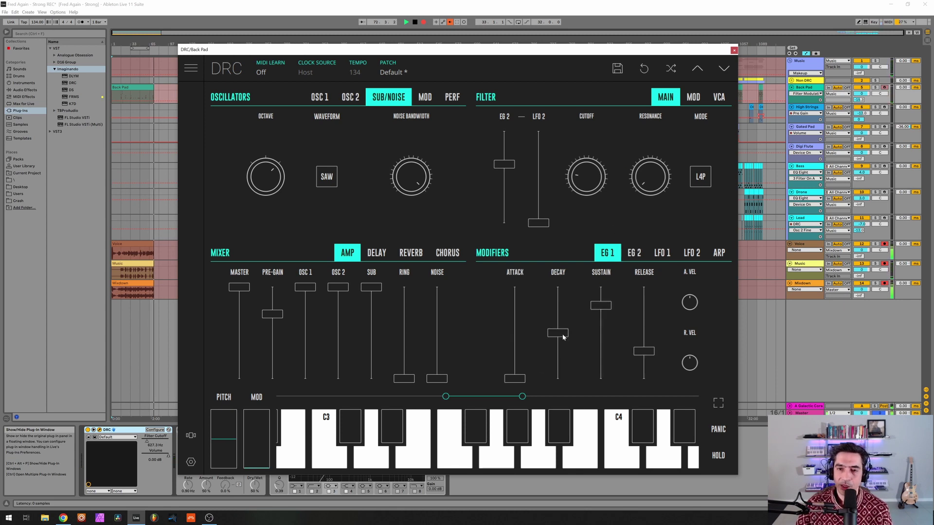
click(515, 361)
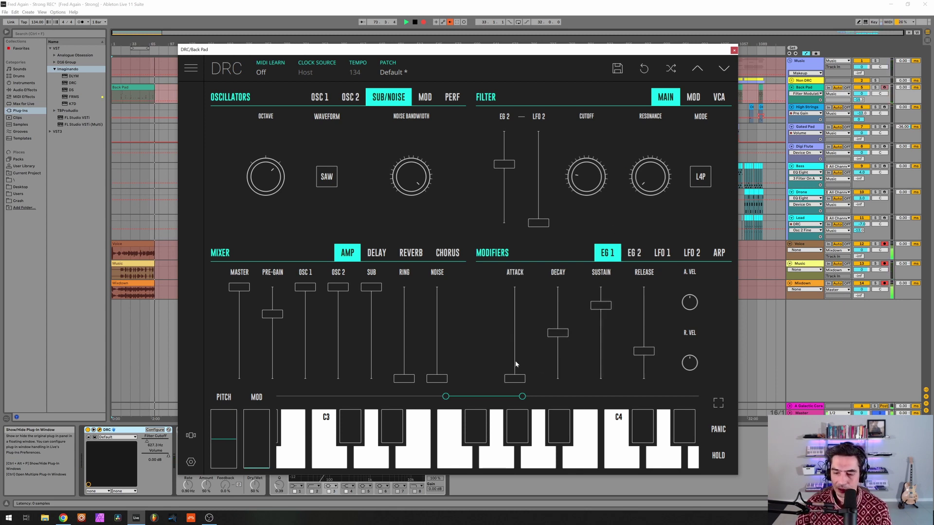
drag(517, 363, 527, 357)
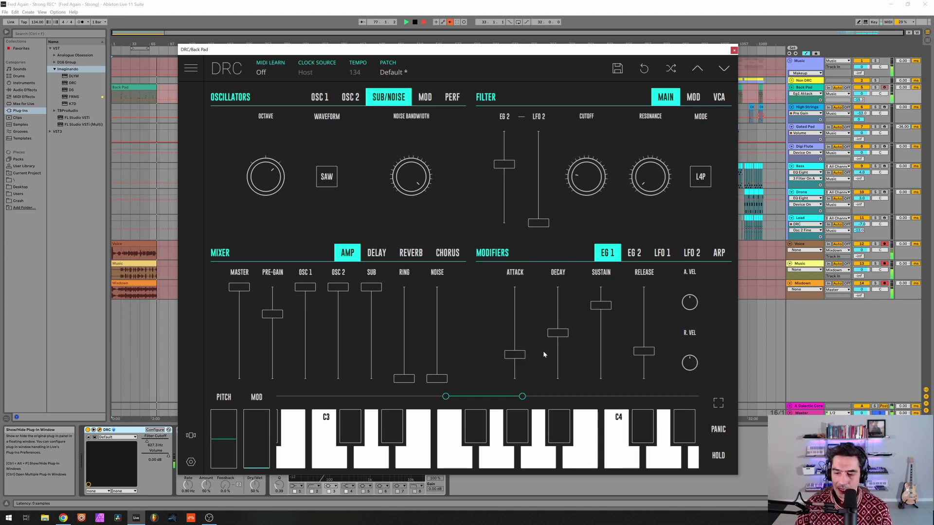
drag(557, 333, 602, 287)
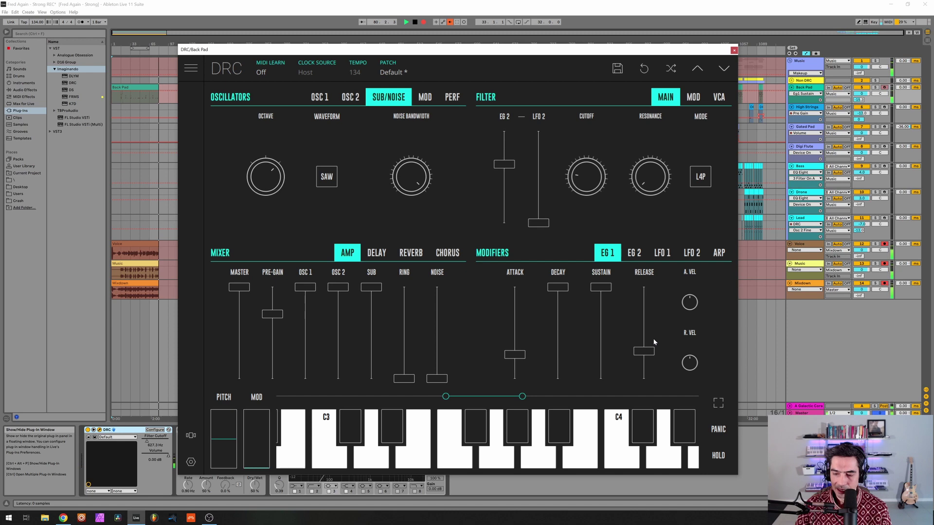
Lengthen the EG 1 release to about 0.419 and the EG 2 release to about a third of its range
drag(645, 341, 643, 341)
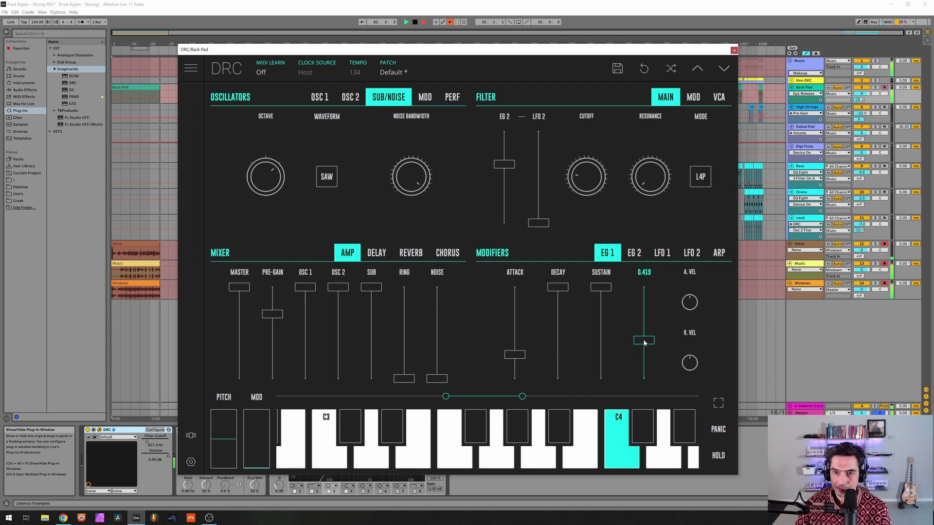
click(634, 254)
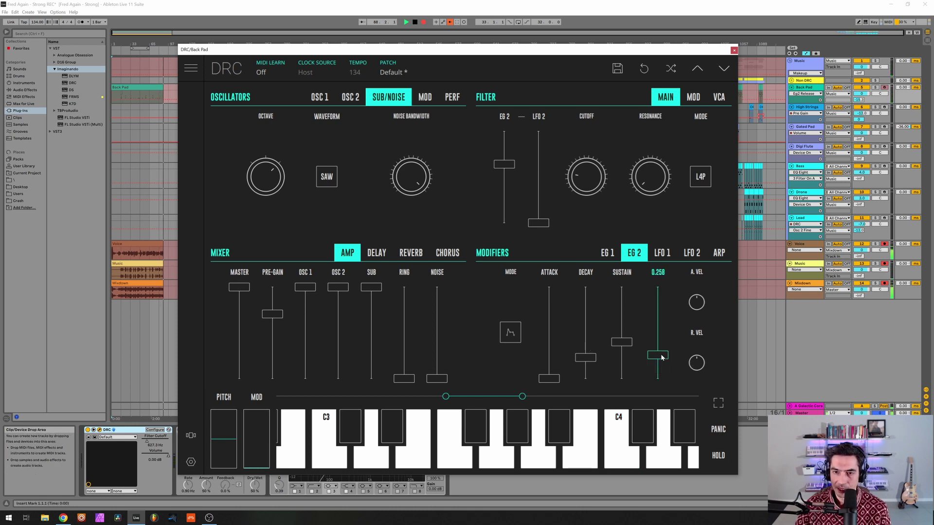
drag(663, 357, 670, 347)
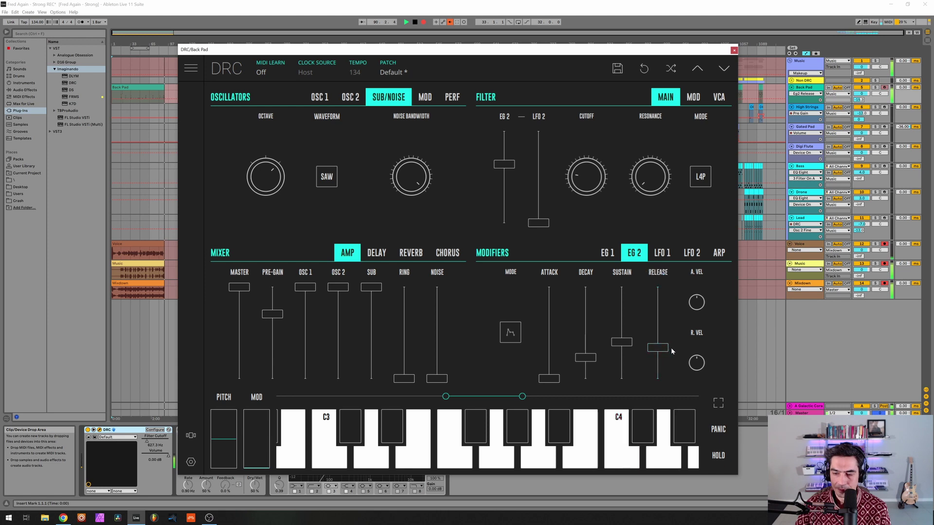
Set DRC's reverb amount and decay to about two-thirds, damping to about 80% and modulation just under half, and close the synth
click(416, 257)
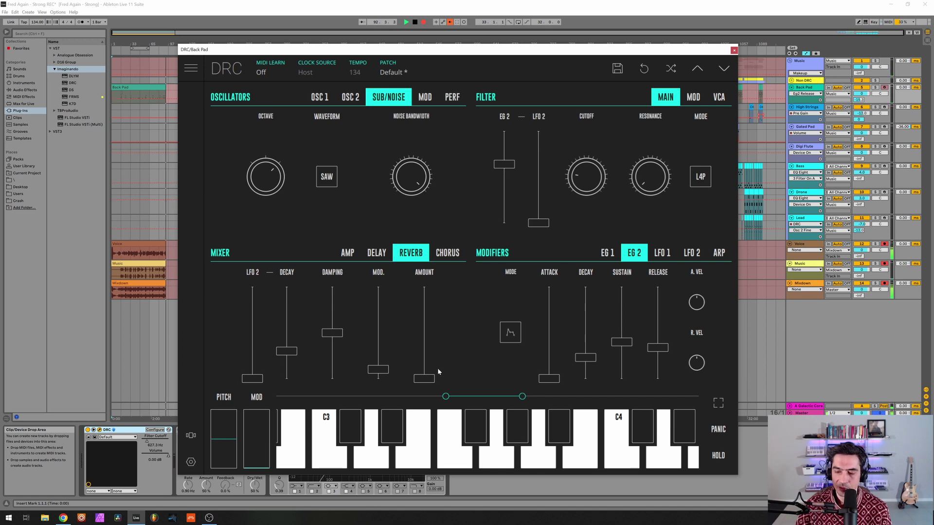
drag(421, 330, 434, 322)
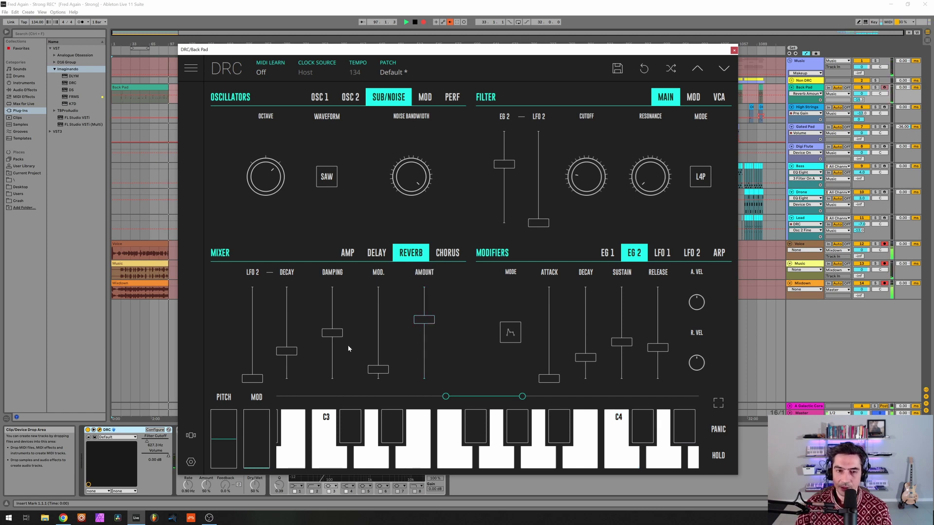
drag(333, 309, 335, 307)
drag(378, 335, 375, 339)
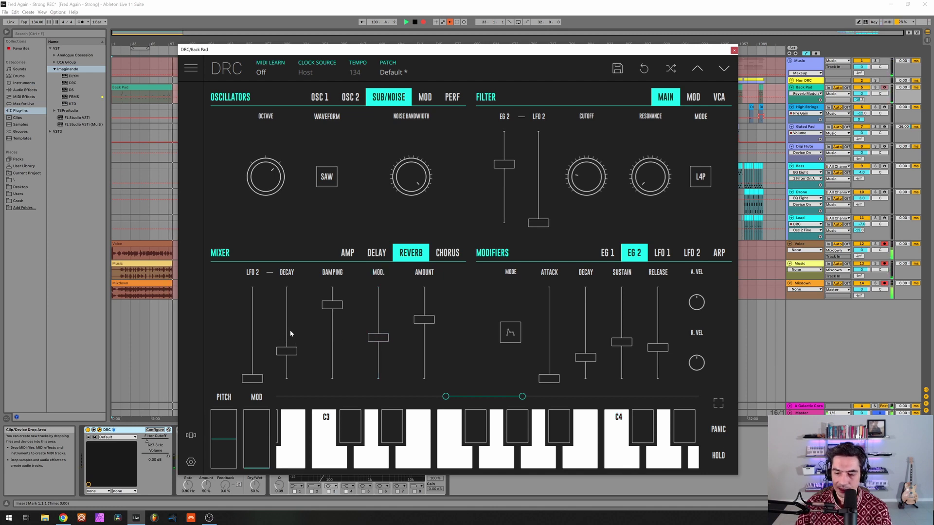
drag(290, 331, 296, 321)
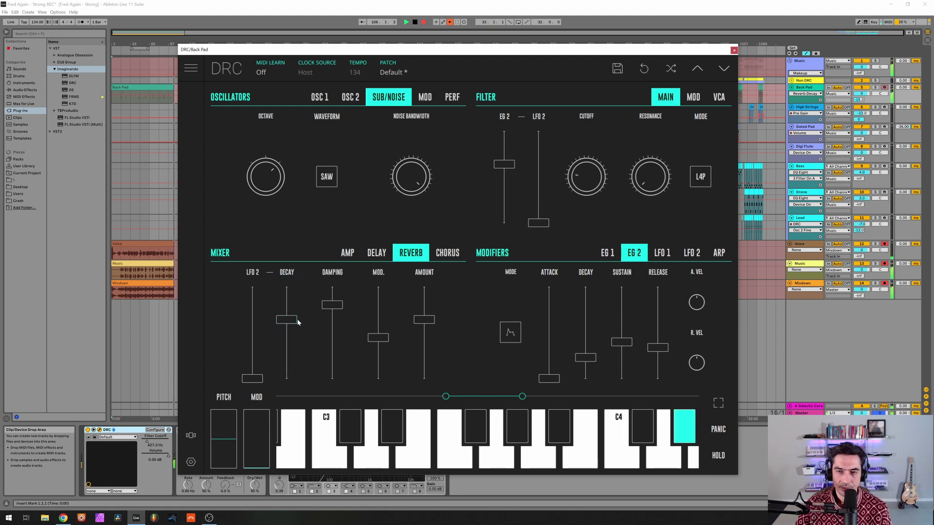
click(733, 50)
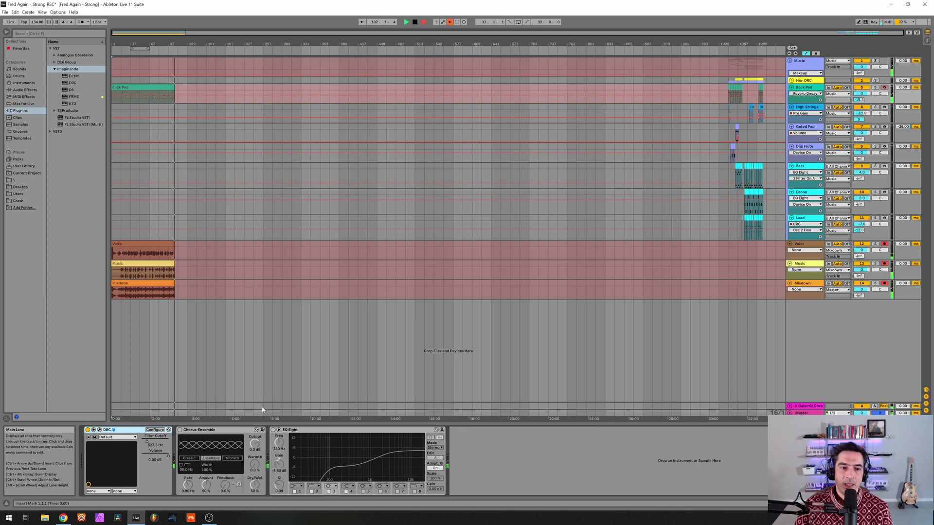
Turn the Back Pad's Chorus-Ensemble back on in Ensemble mode
click(180, 430)
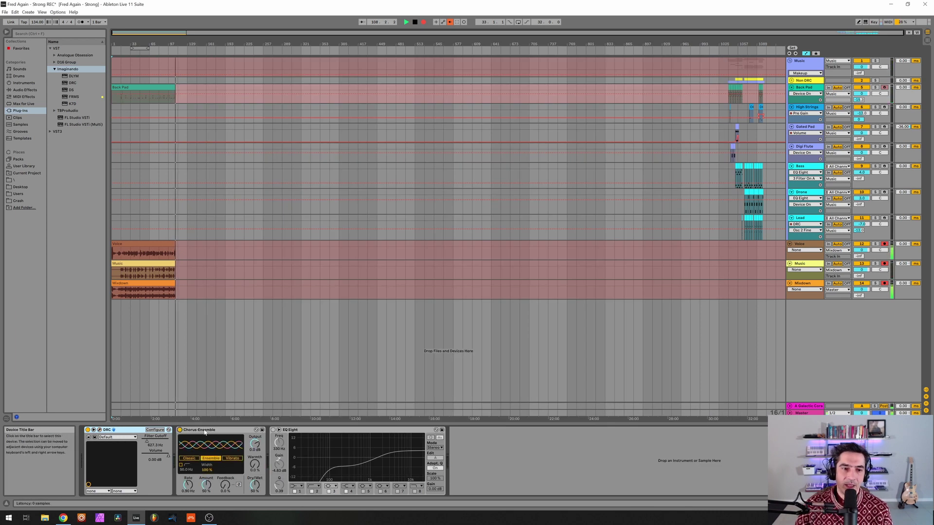
click(206, 431)
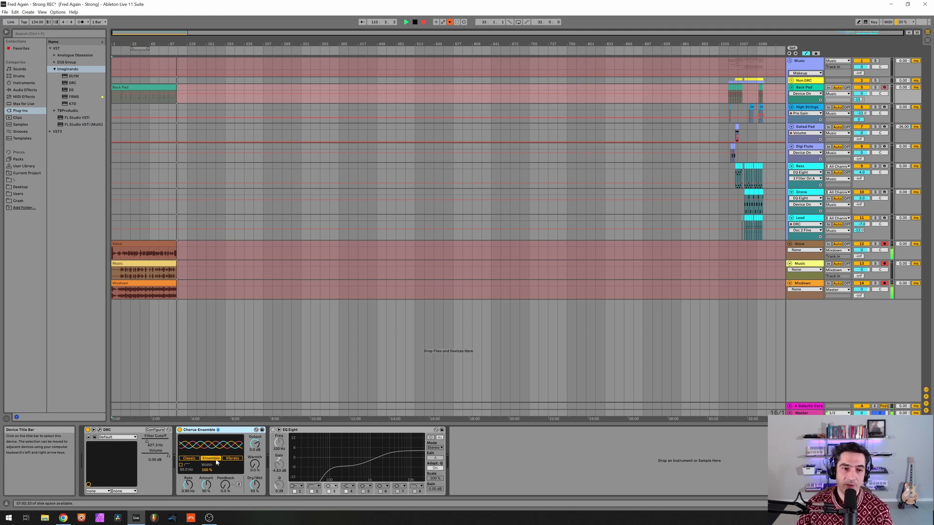
click(217, 459)
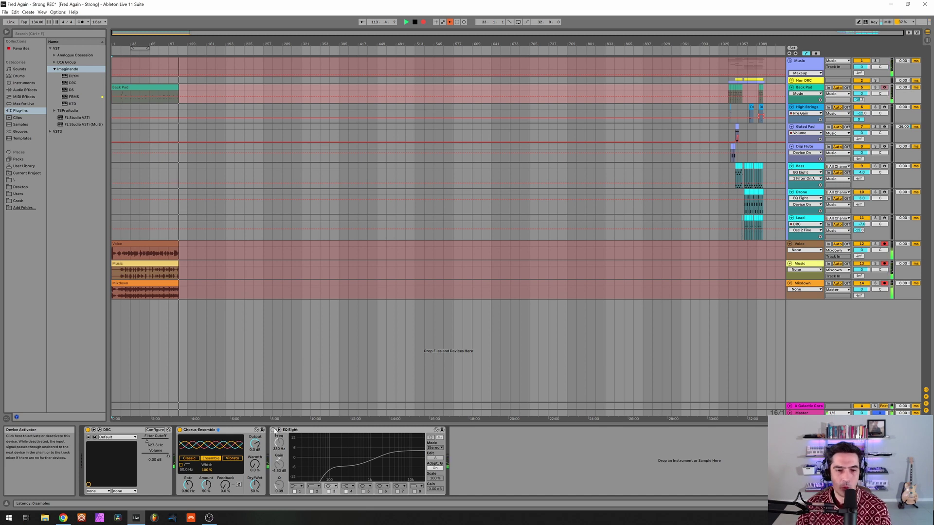
Turn the Back Pad's EQ Eight back on and inspect its first two filter bands
click(275, 431)
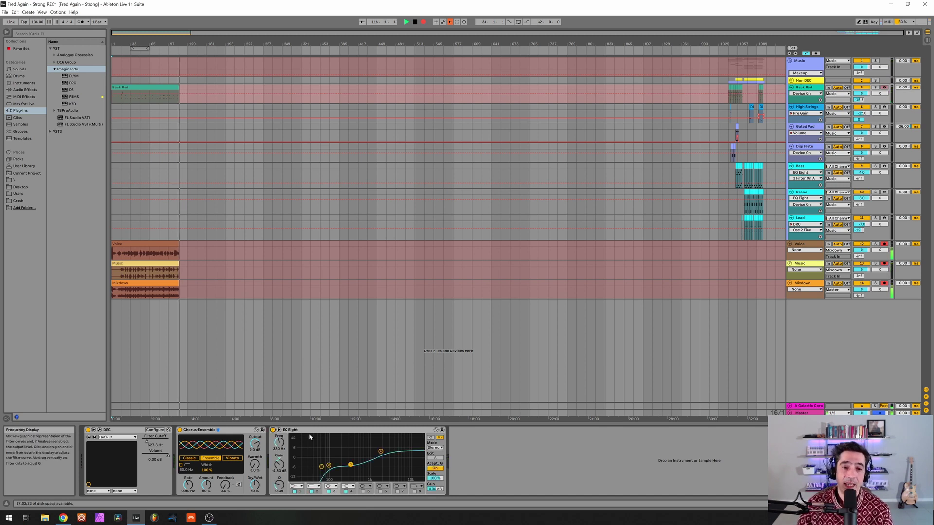
click(320, 466)
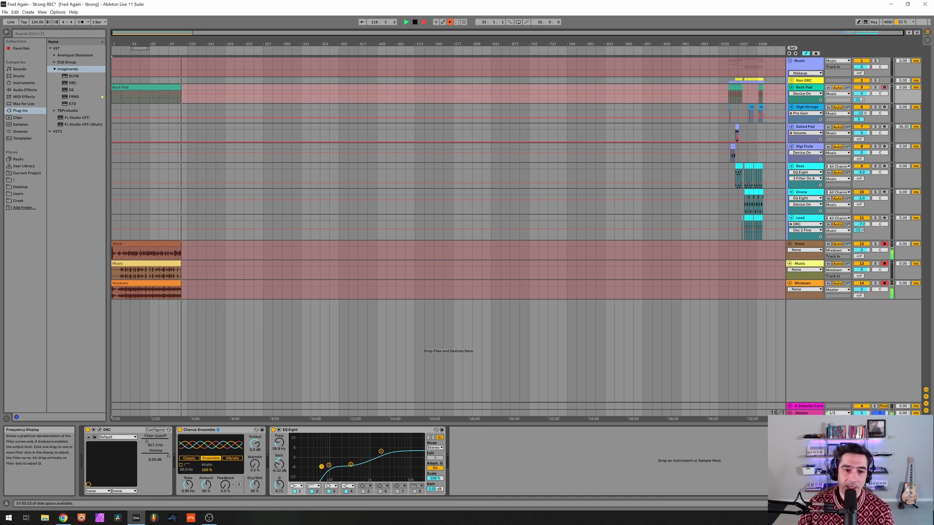
click(328, 466)
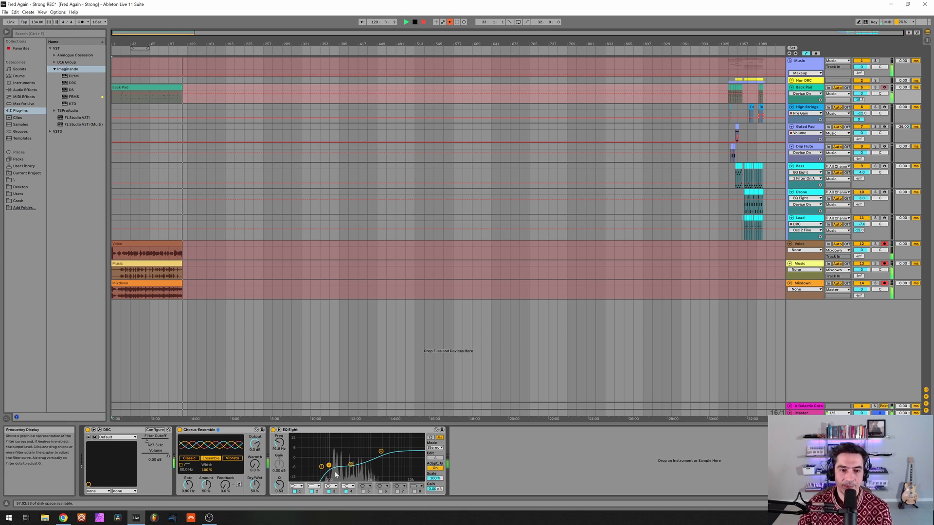
click(322, 467)
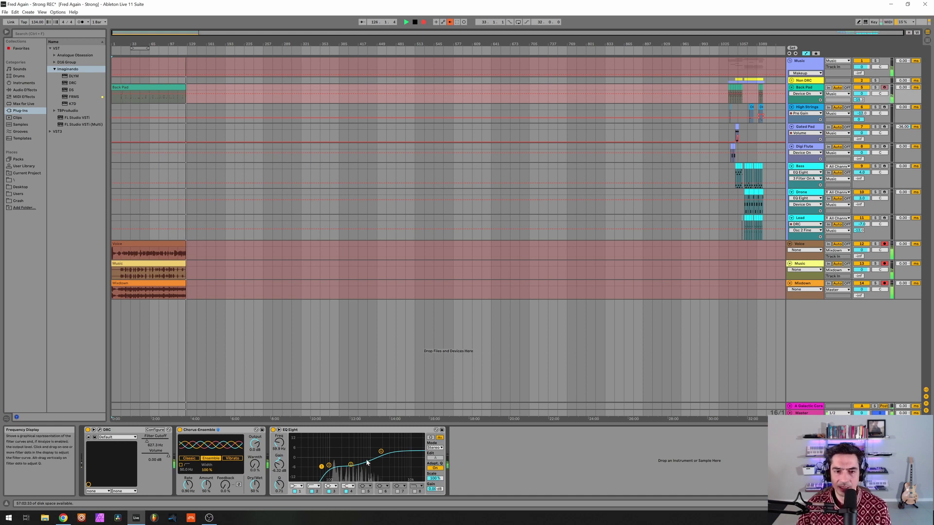
Inspect the third and fourth filter bands of the Back Pad's EQ Eight
click(352, 465)
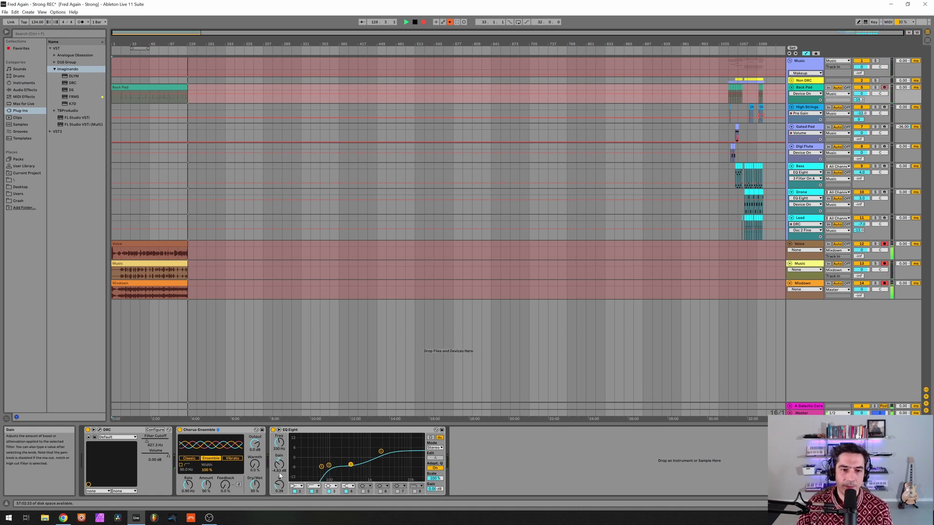
click(381, 453)
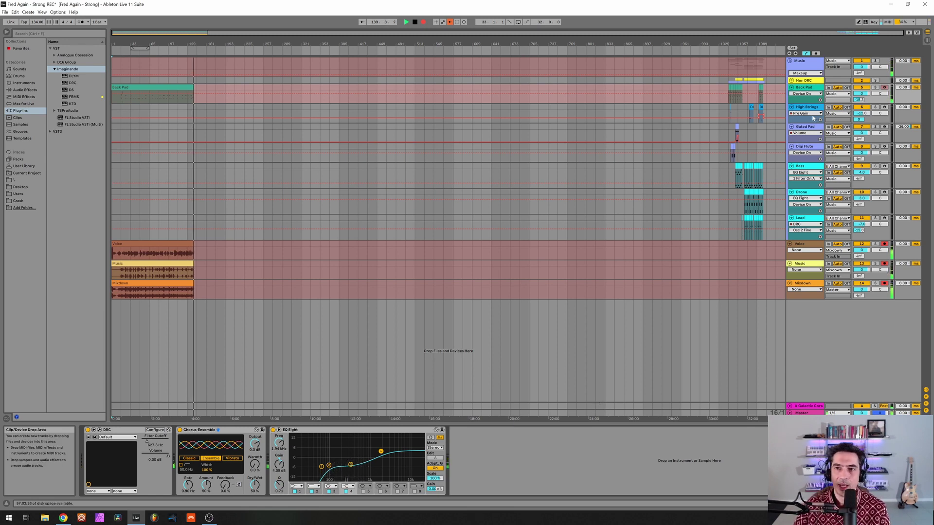
Switch to the High Strings track and turn off its EQ Eight and Chorus-Ensemble
click(806, 108)
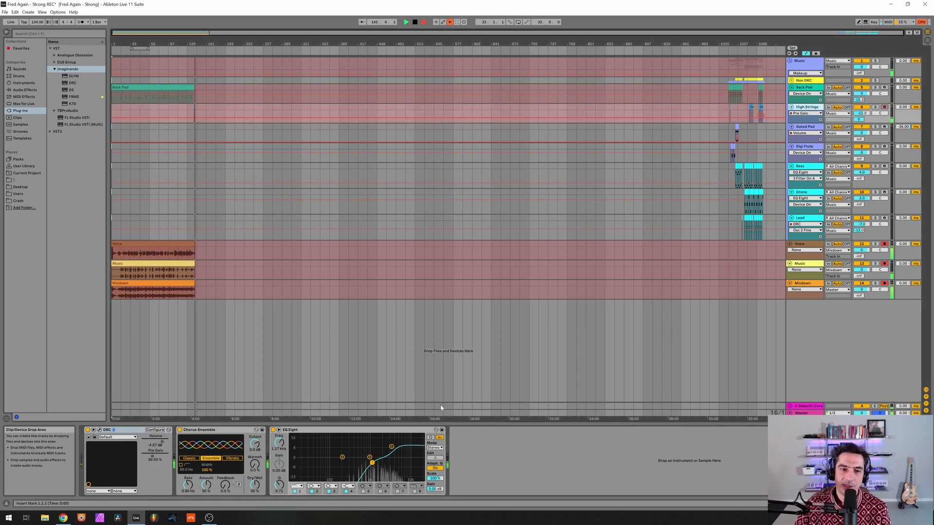
click(273, 430)
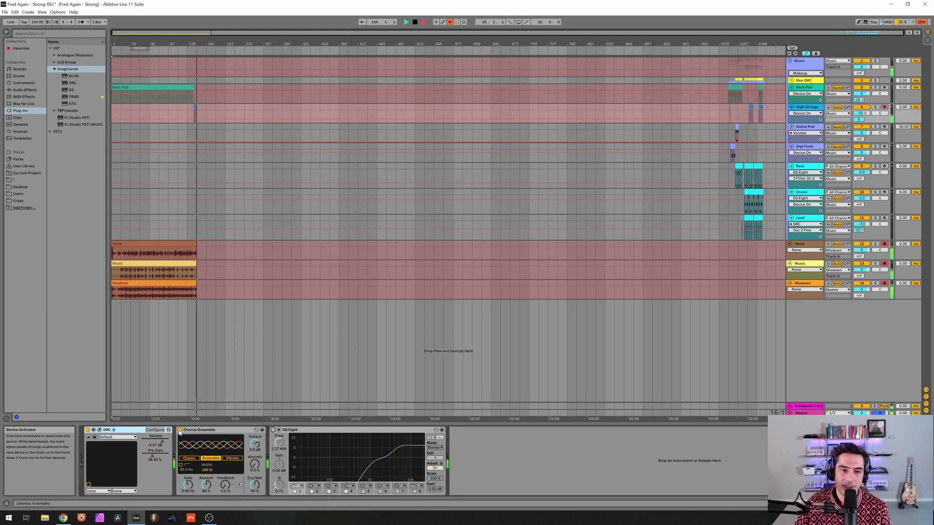
click(179, 431)
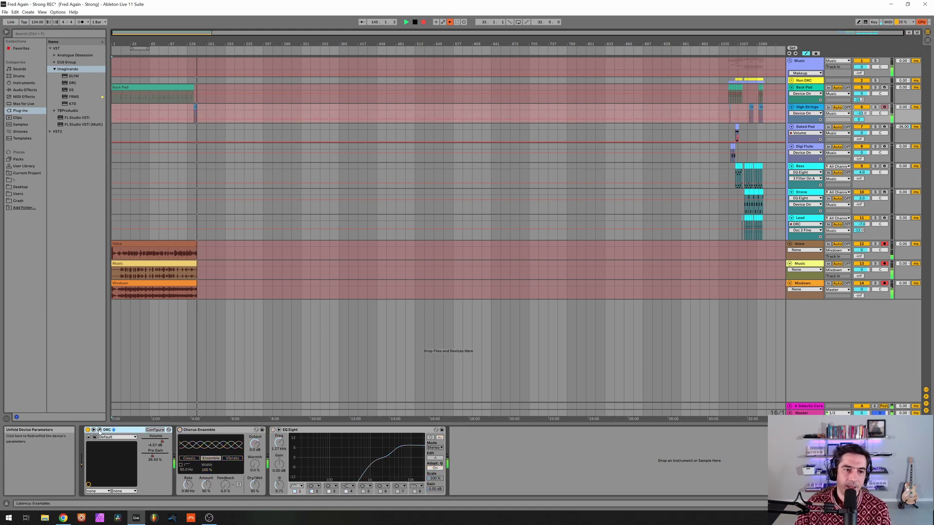
Open the High Strings DRC synth and load the Default patch from the Factory bank
key(ctrl+alt+p)
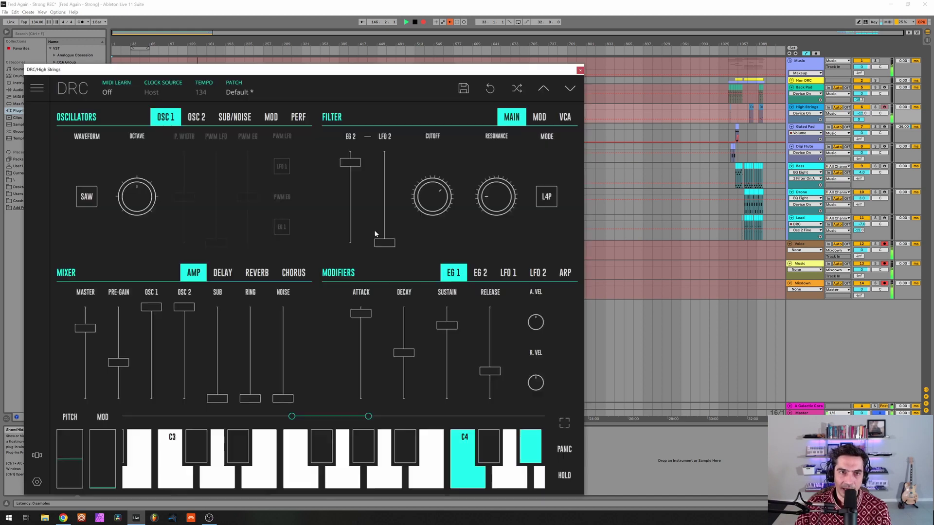
click(287, 93)
click(218, 141)
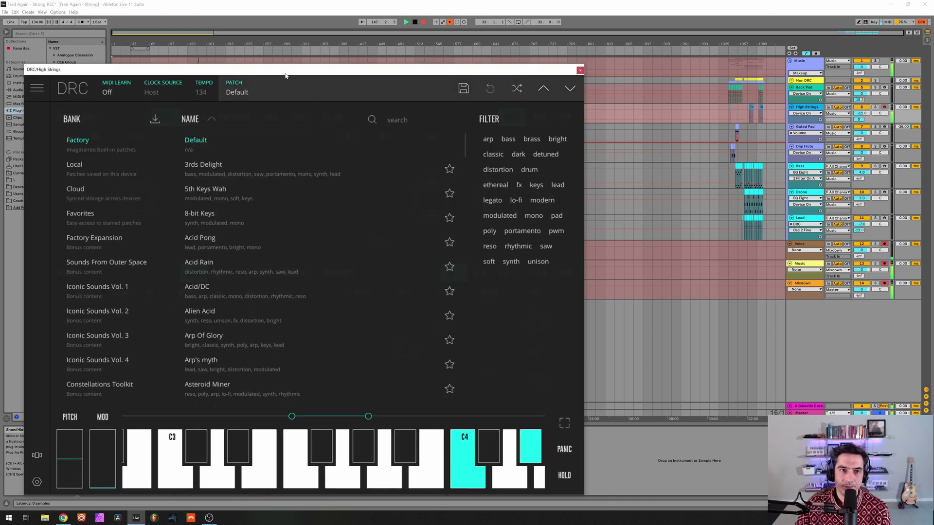
drag(285, 75, 457, 62)
click(448, 127)
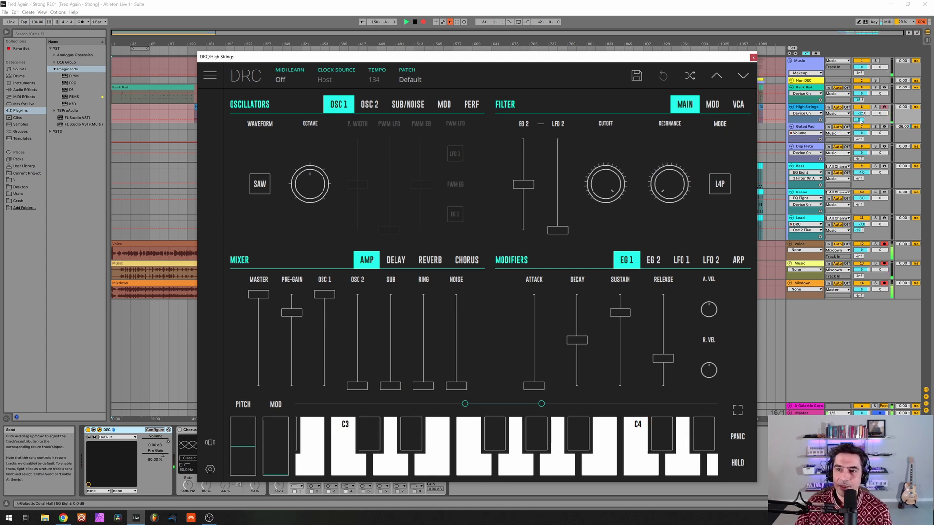
Examine the Galactic Coral Hall return's reverb and EQ with the synth moved aside, and close the synth
click(812, 406)
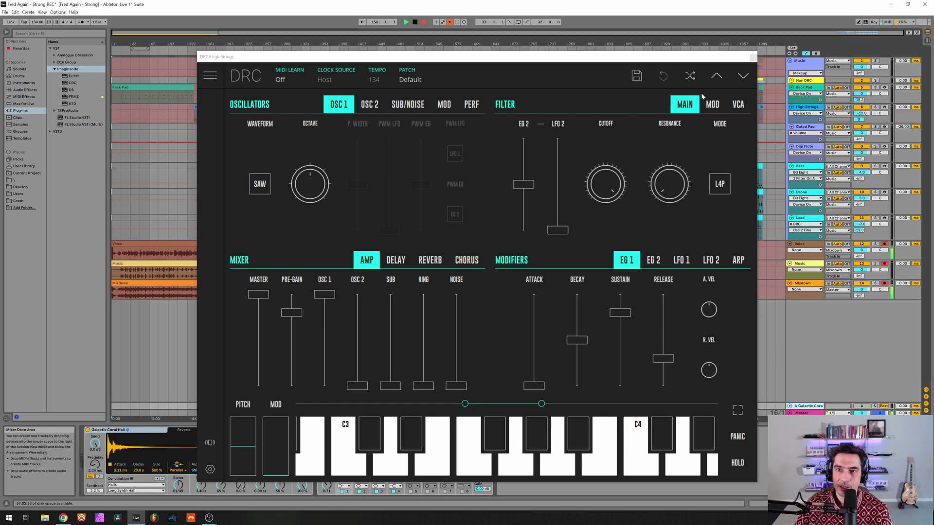
drag(651, 57, 690, 5)
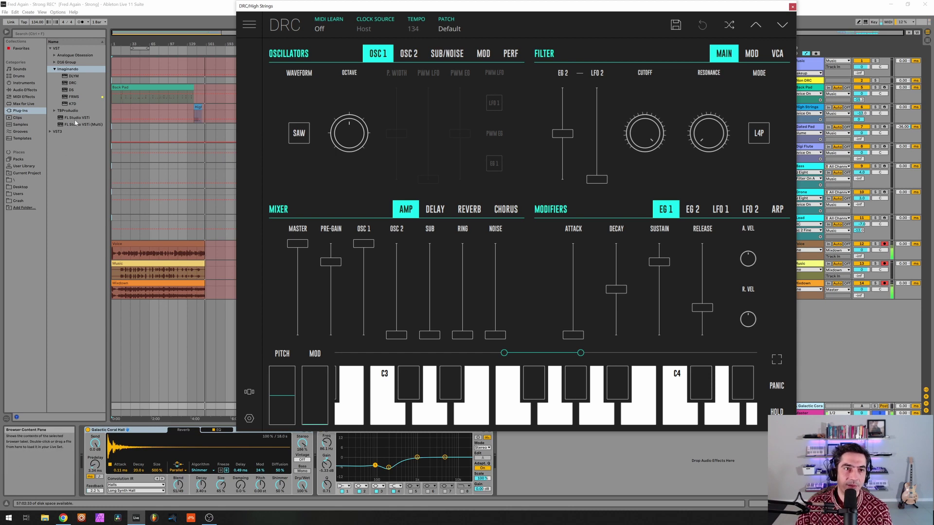
click(56, 71)
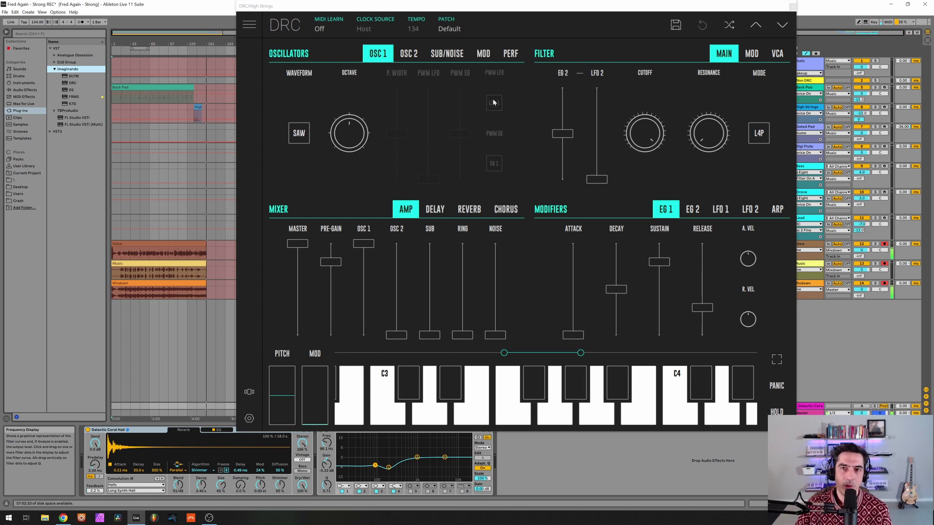
click(792, 6)
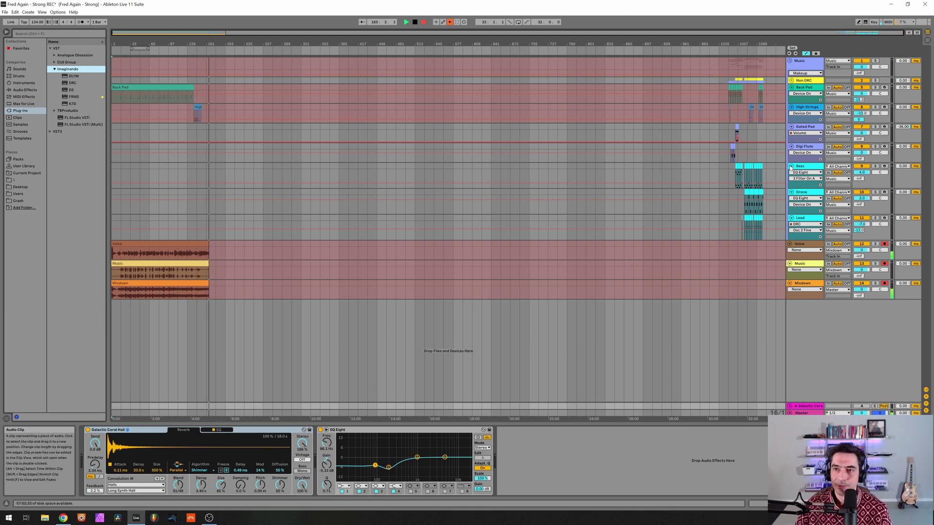
Reopen the DRC synth of the High Strings track on its Default patch and reposition its window
click(806, 108)
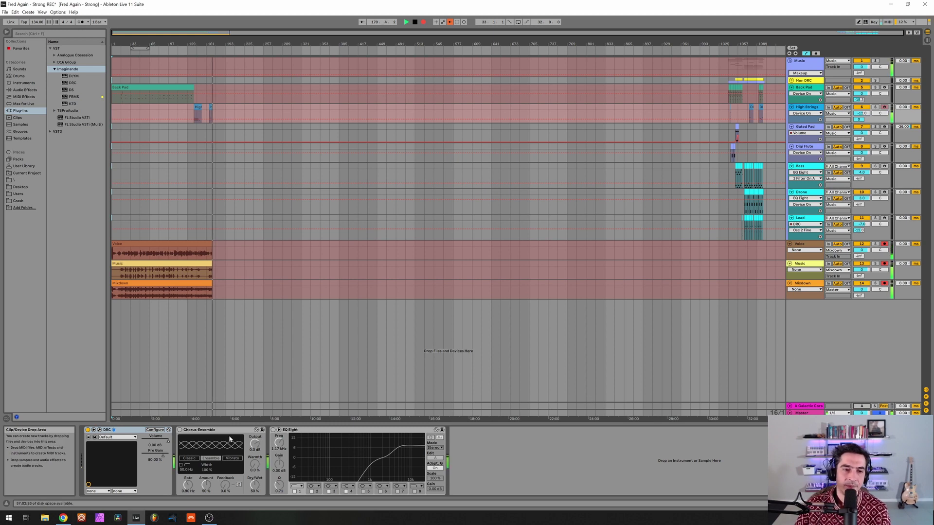
click(99, 430)
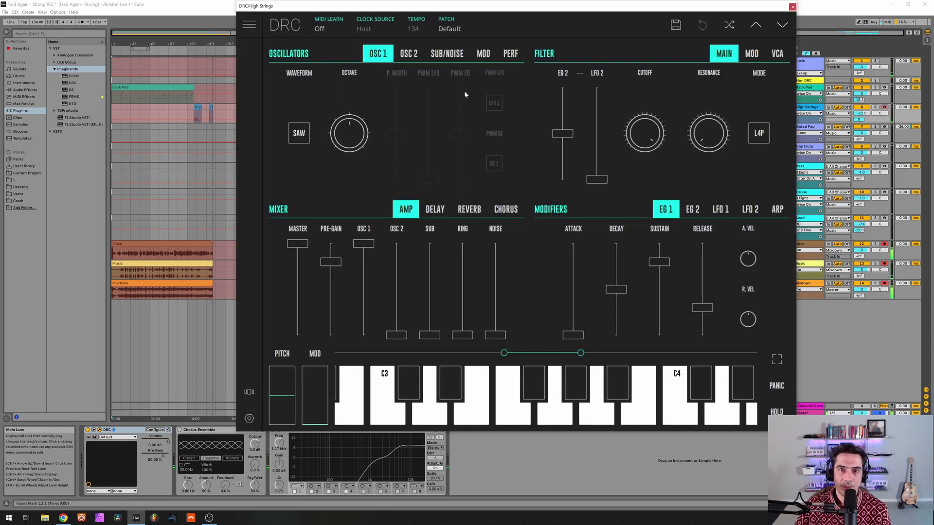
click(466, 35)
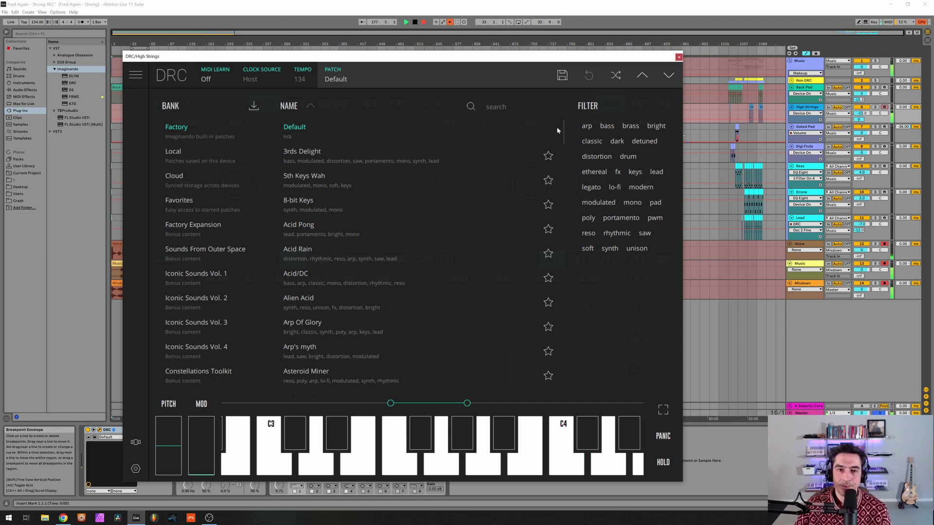
click(351, 80)
drag(357, 57, 391, 51)
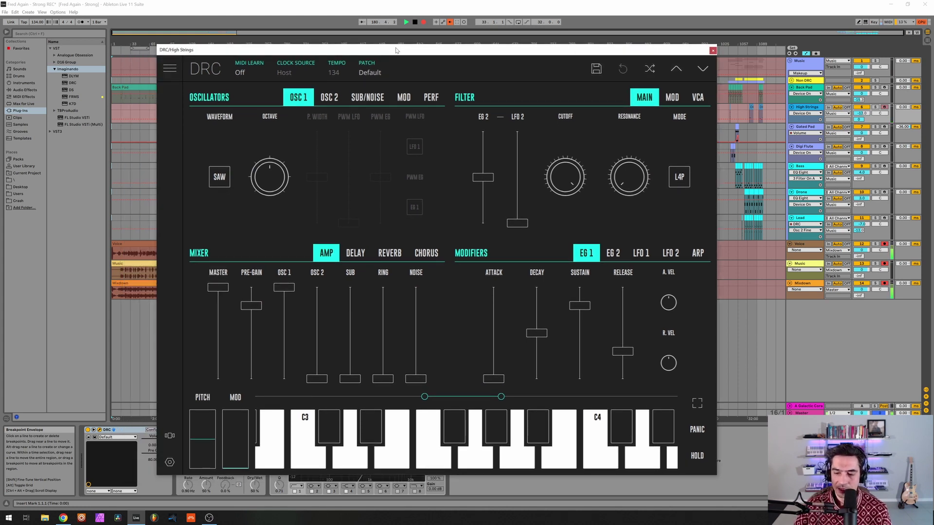
Raise oscillator 2 to full, detune it slightly upward, and lower the master to about three-quarters and pre-gain to about 39%
drag(316, 302, 317, 286)
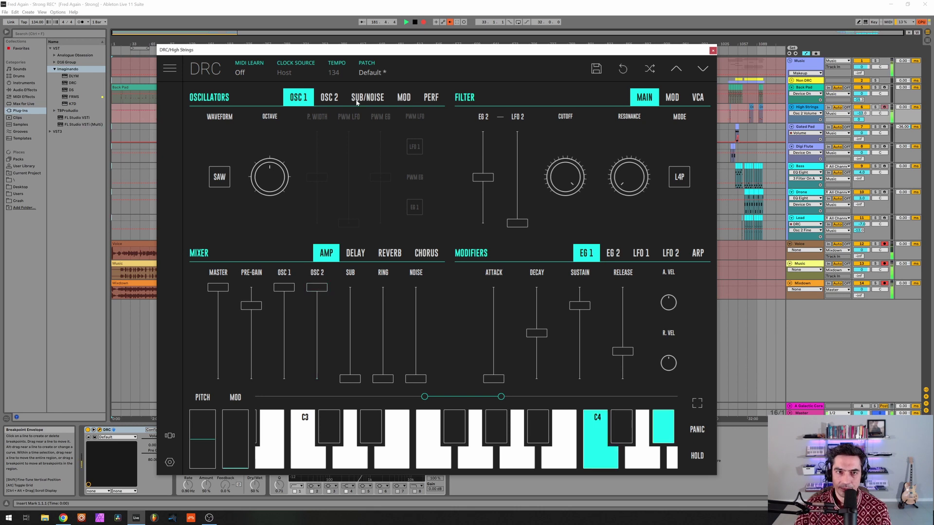
click(335, 102)
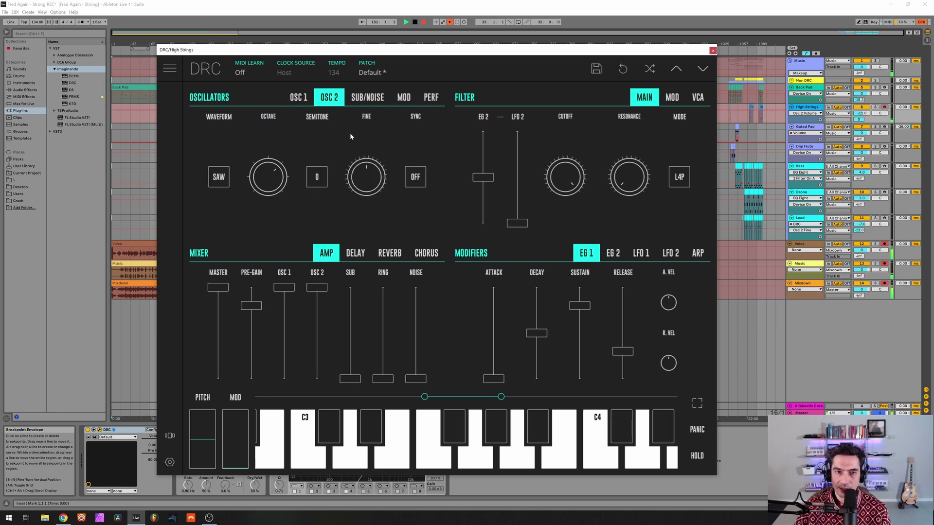
mouse_move(374, 178)
mouse_down()
mouse_move(392, 161)
mouse_move(380, 169)
mouse_up()
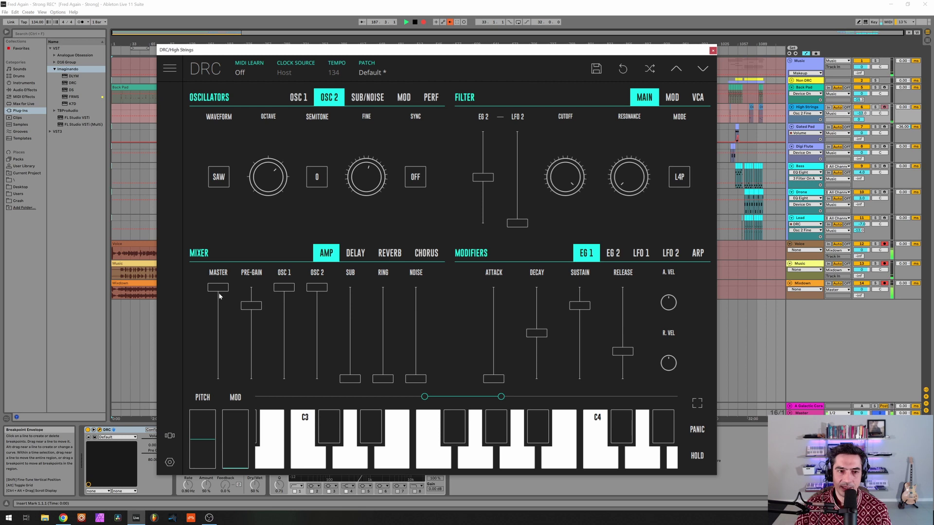
drag(220, 296, 261, 346)
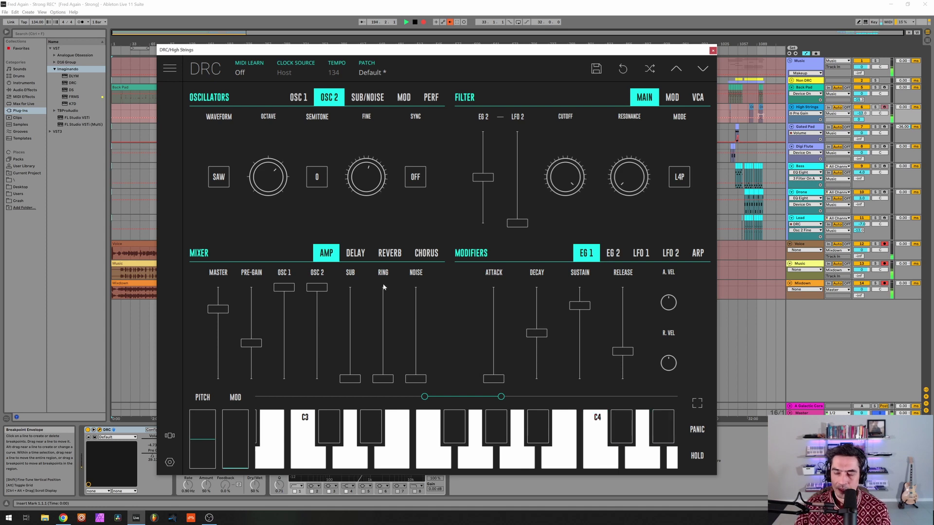
Set the filter's EG 2 amount to about 0.89 and cutoff to about 0.68, and adjust the resonance slightly
drag(484, 152, 535, 170)
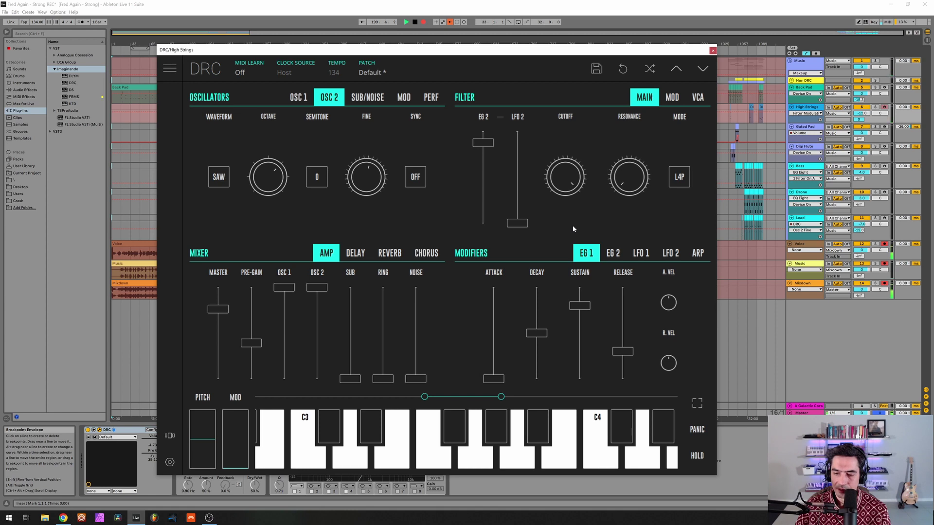
drag(569, 190, 574, 240)
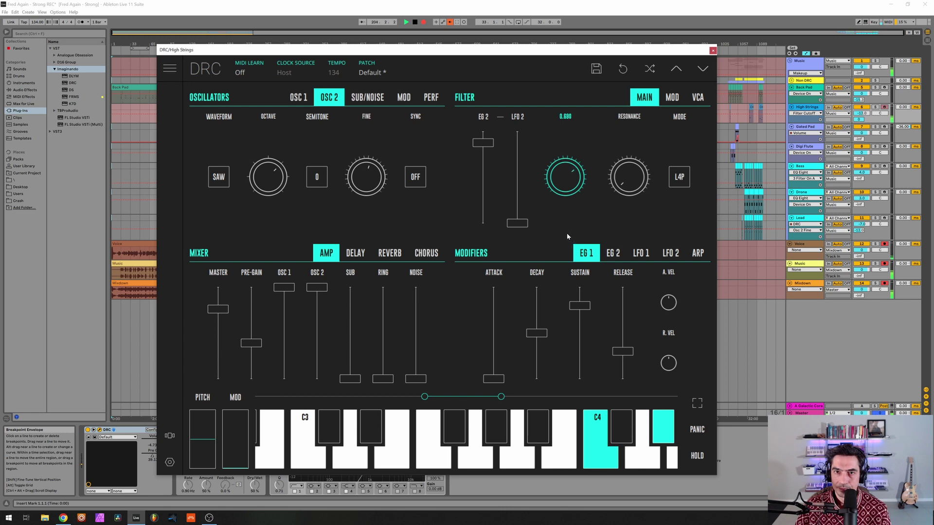
drag(567, 237, 585, 234)
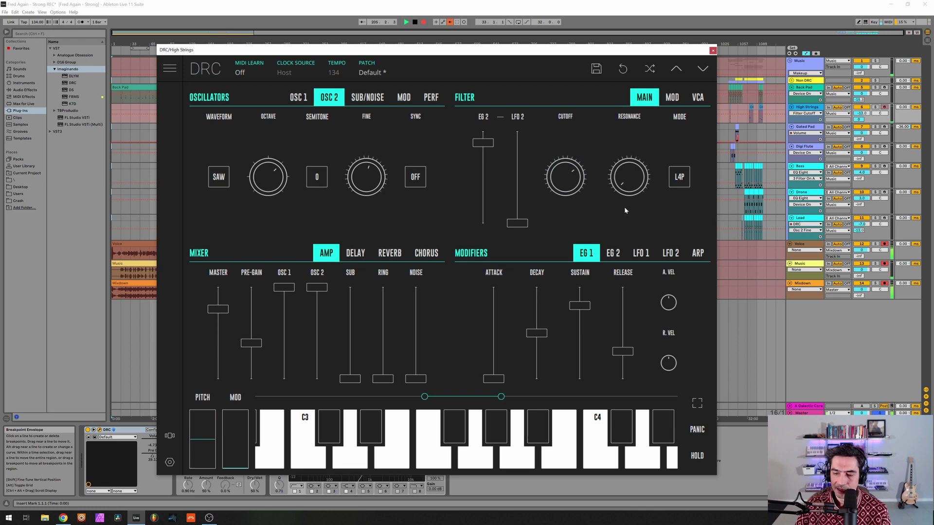
mouse_move(631, 196)
mouse_down()
mouse_move(623, 158)
mouse_move(642, 182)
mouse_up()
Set the VCA keyboard amount to maximum and the EG 1 attack to about 0.93, and check the EG 2 settings
click(697, 97)
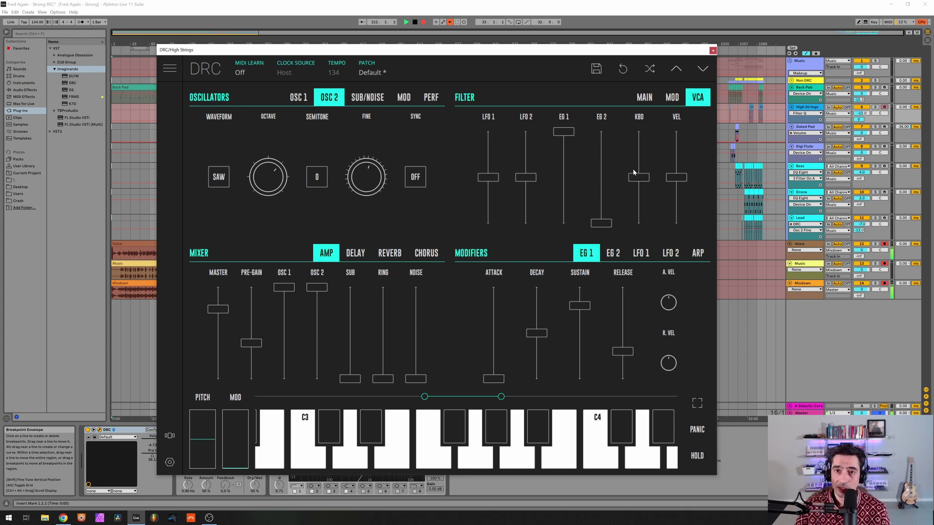
drag(630, 177, 642, 146)
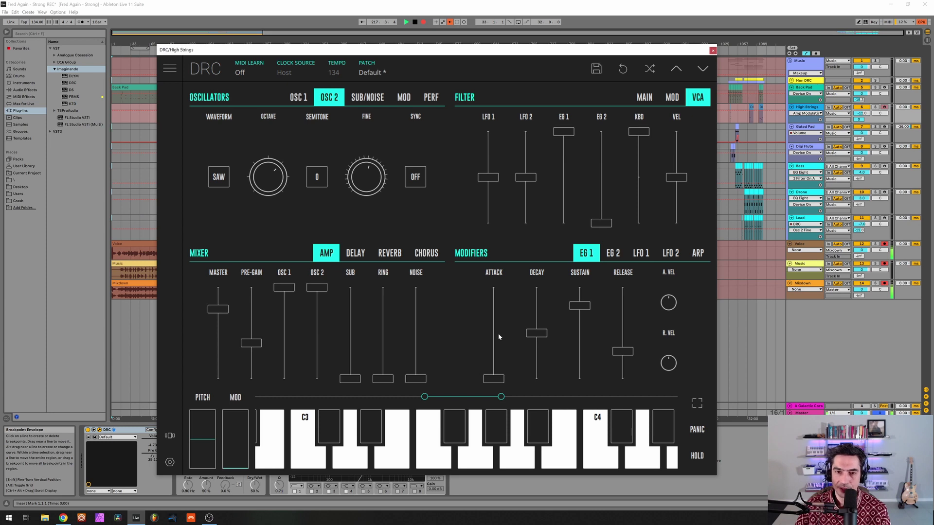
drag(498, 337, 512, 296)
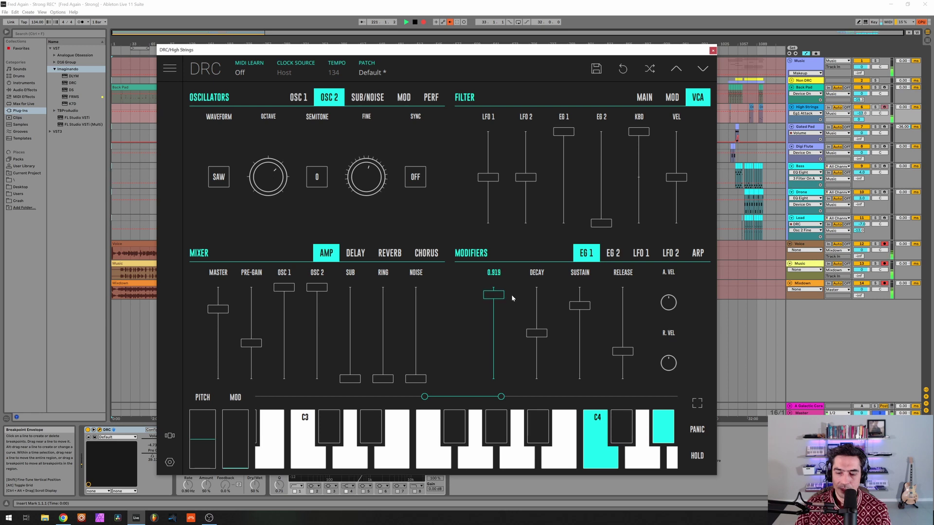
drag(504, 298, 503, 296)
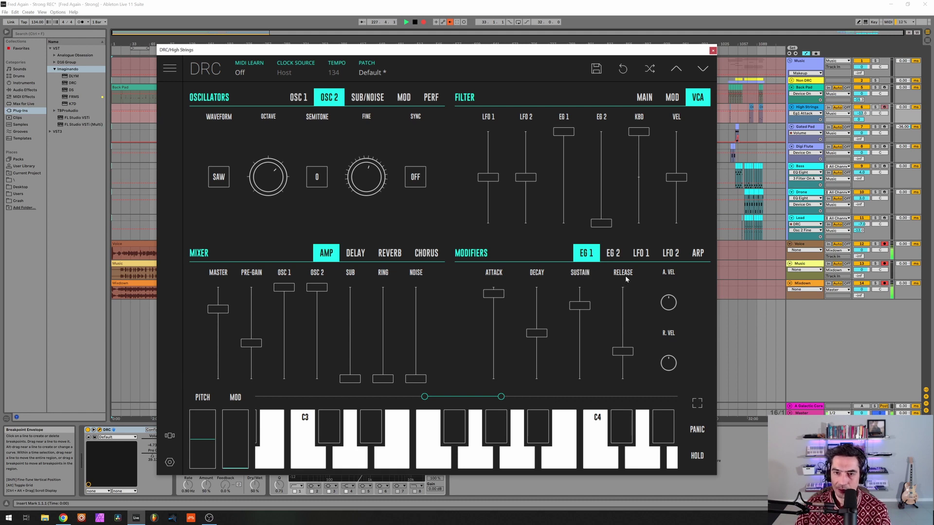
click(613, 253)
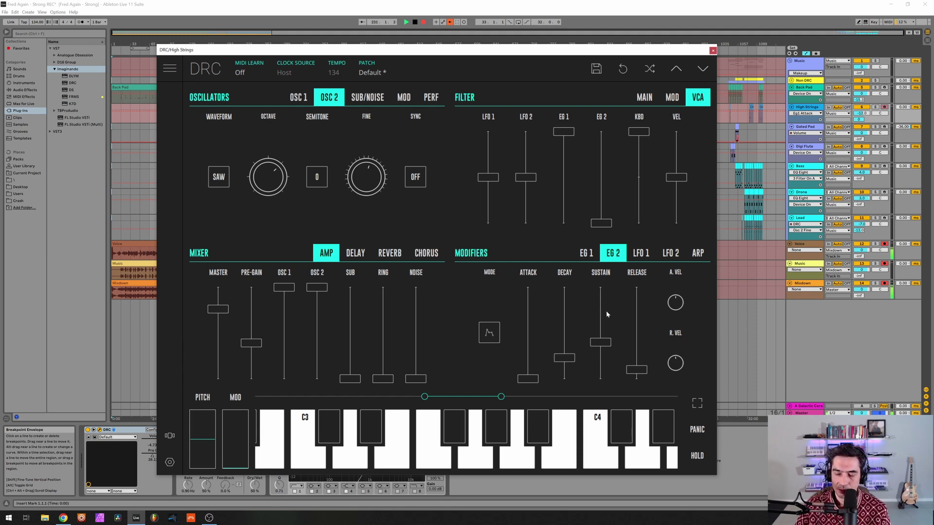
Set the reverb amount to about 0.74, decay to about 0.8 and damping to about 0.68, raise its modulation, and close the synth
click(392, 254)
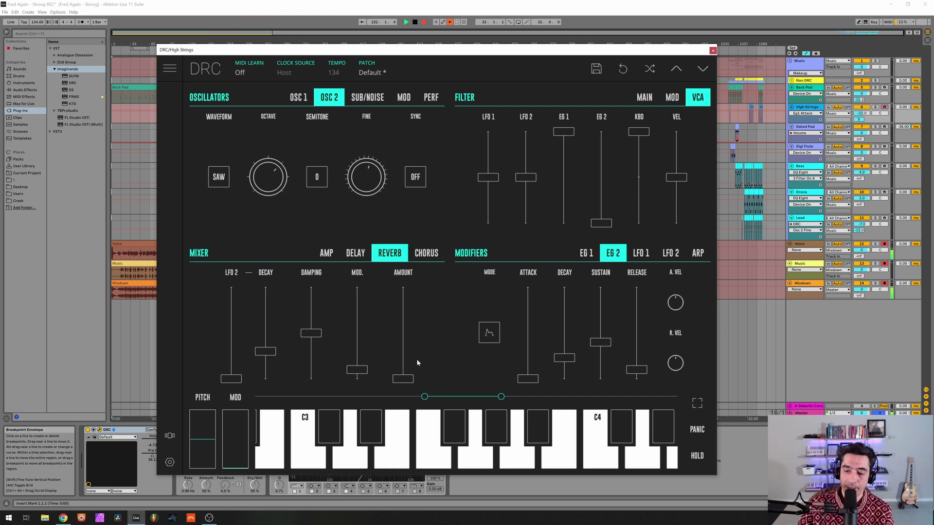
click(400, 339)
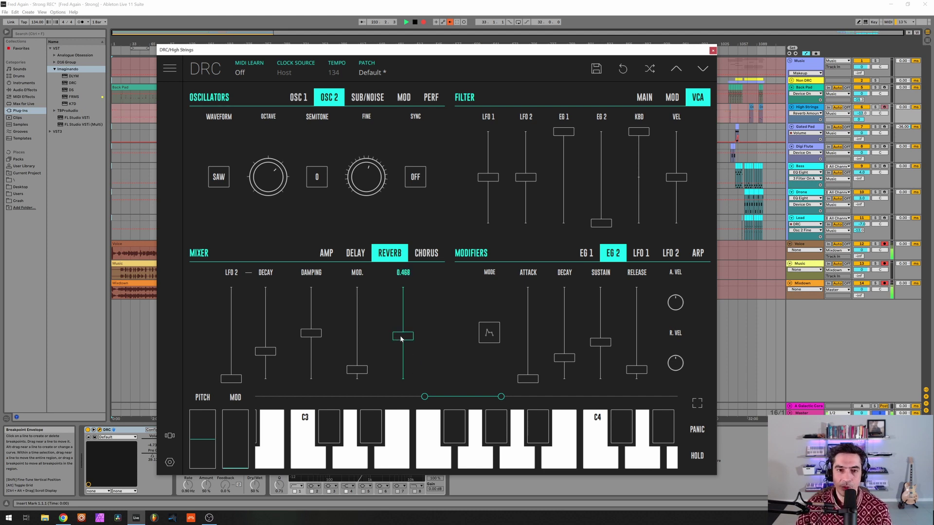
drag(401, 338, 415, 314)
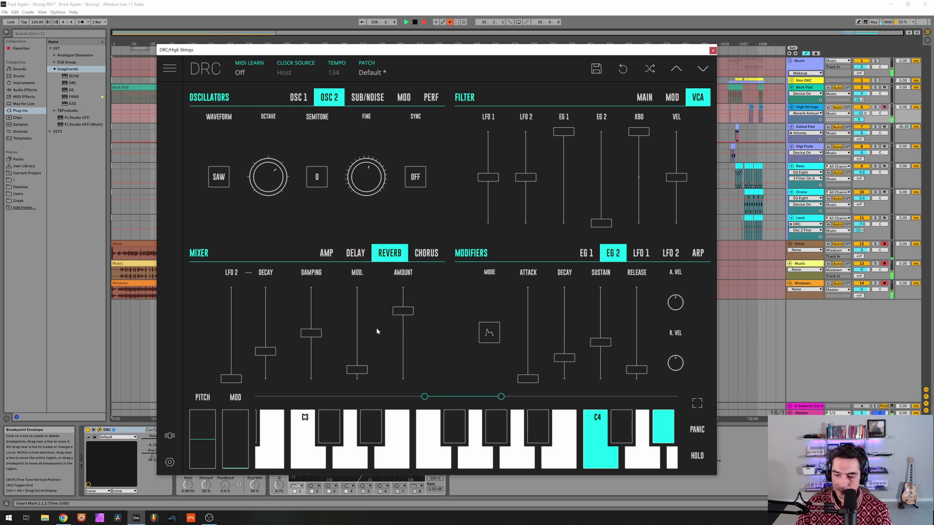
drag(261, 315, 272, 307)
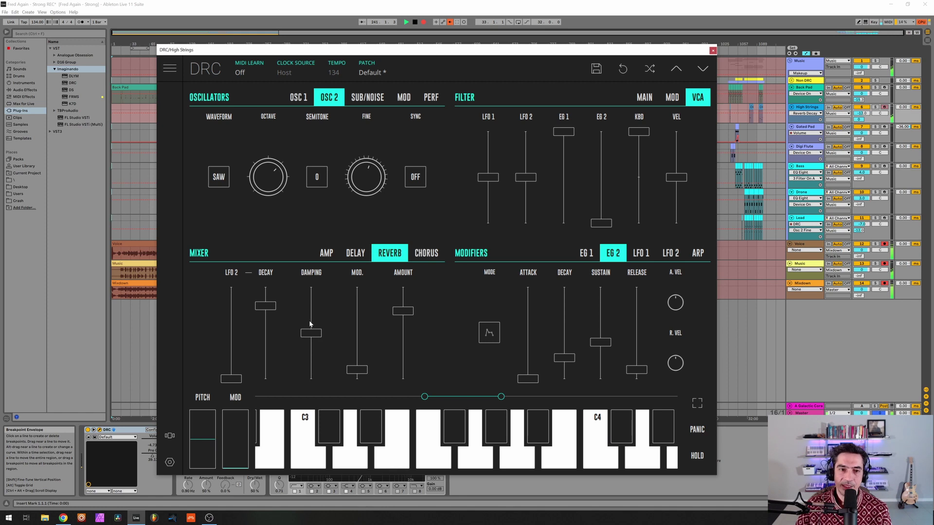
drag(306, 330, 319, 320)
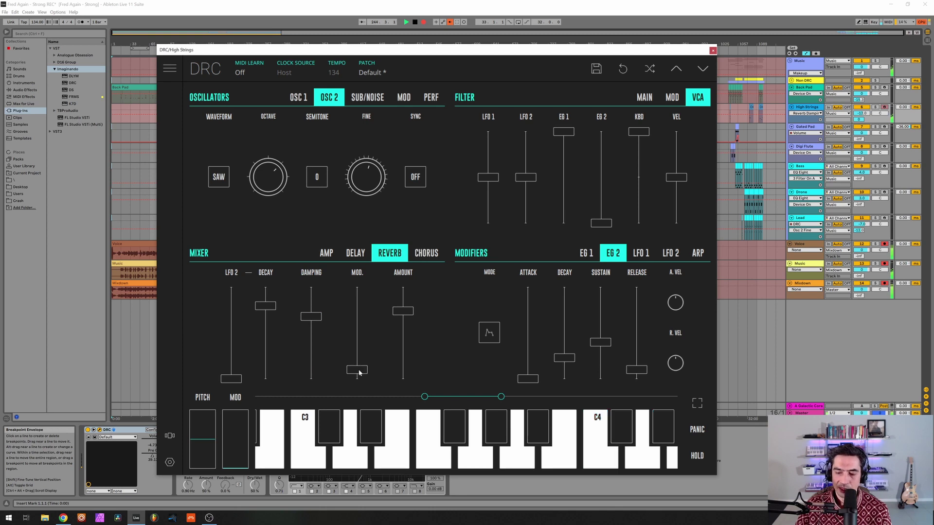
drag(359, 372, 361, 349)
click(713, 51)
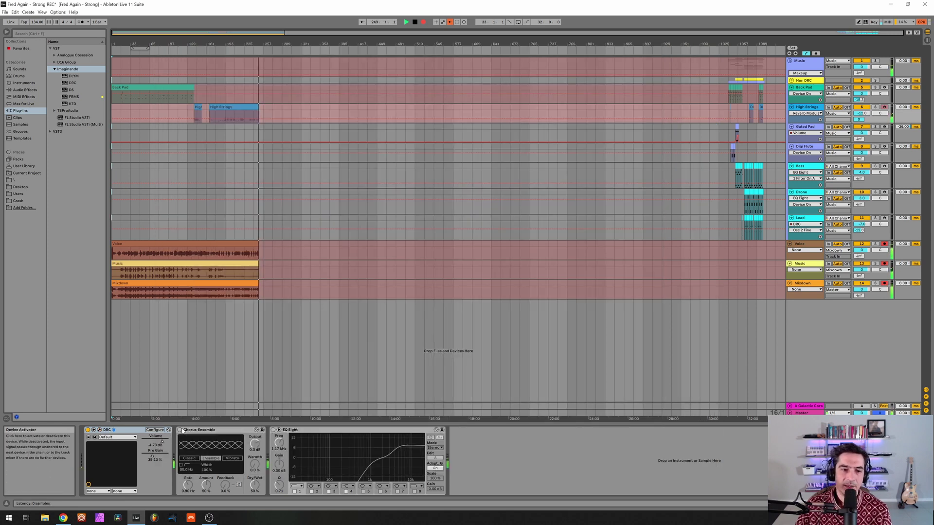
Turn the High Strings' Chorus-Ensemble back on
click(180, 430)
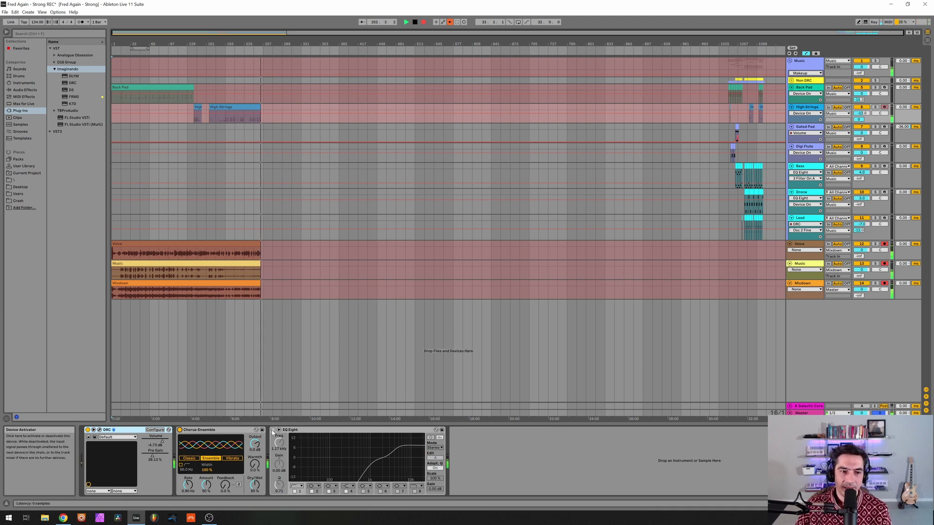
Turn the High Strings' EQ Eight back on and select its fourth band
click(273, 430)
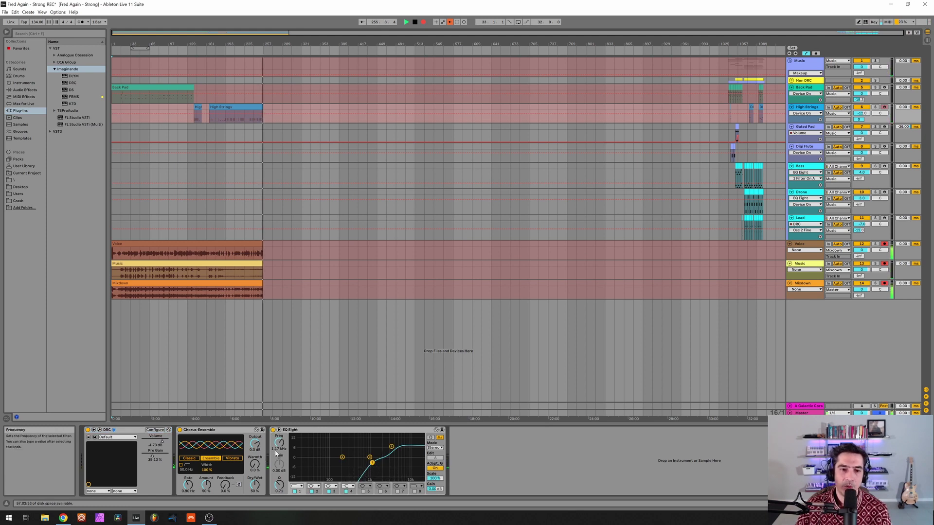
click(392, 446)
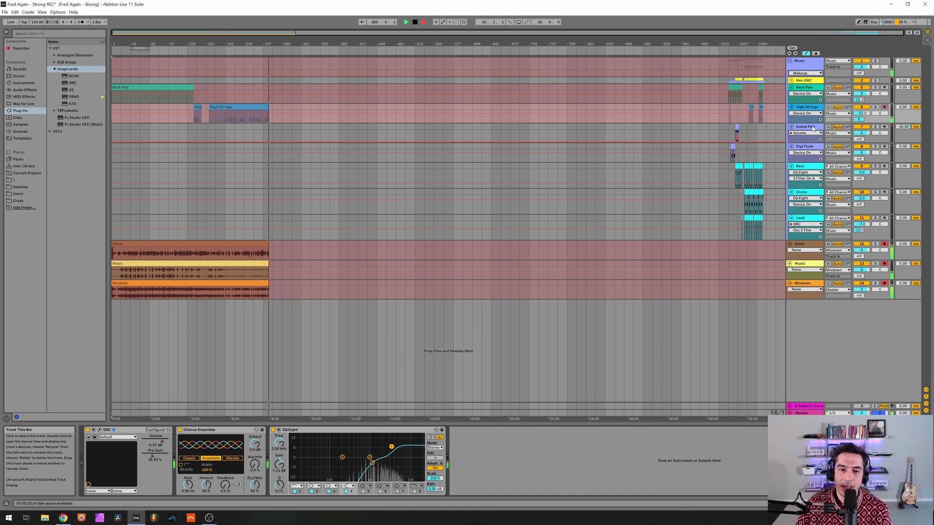
On the Gated Pad track, raise the DRC volume to about -5.89 dB and switch off the DLYM
click(811, 128)
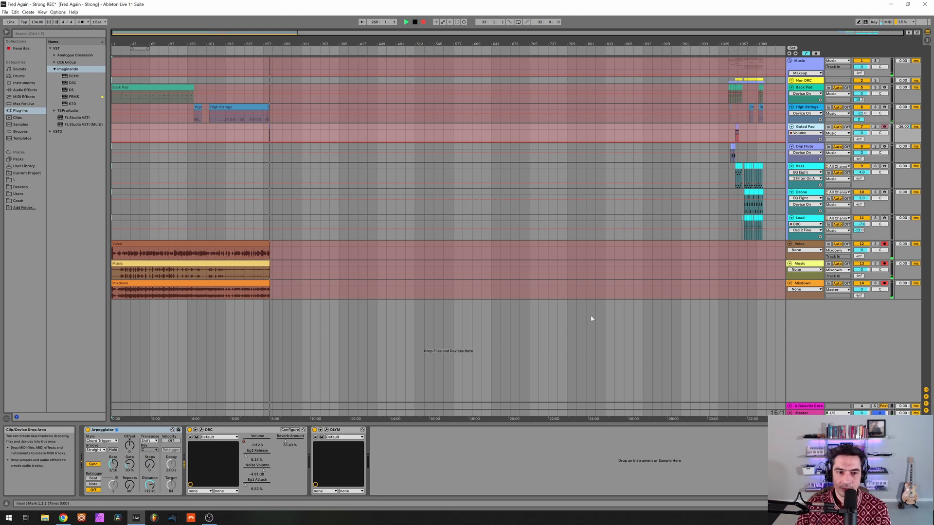
mouse_move(259, 441)
mouse_down()
mouse_move(271, 441)
mouse_move(263, 443)
mouse_up()
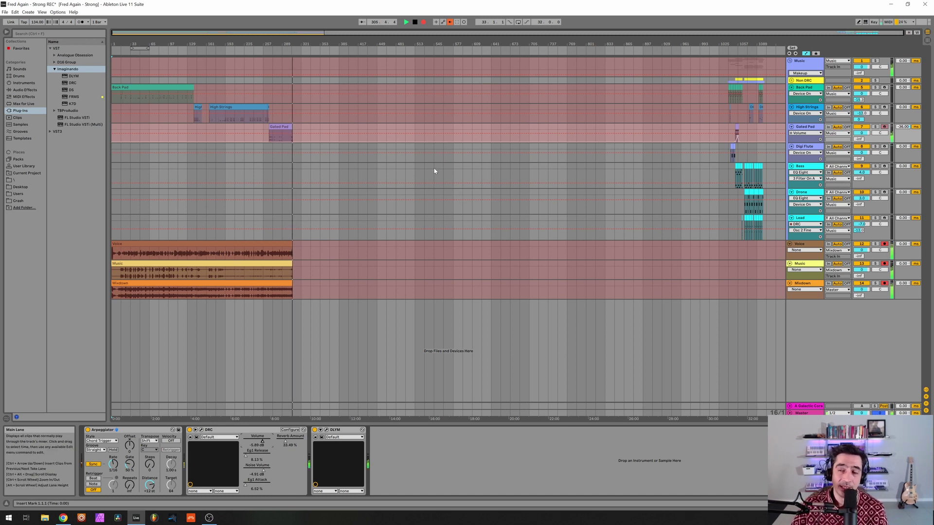
click(314, 430)
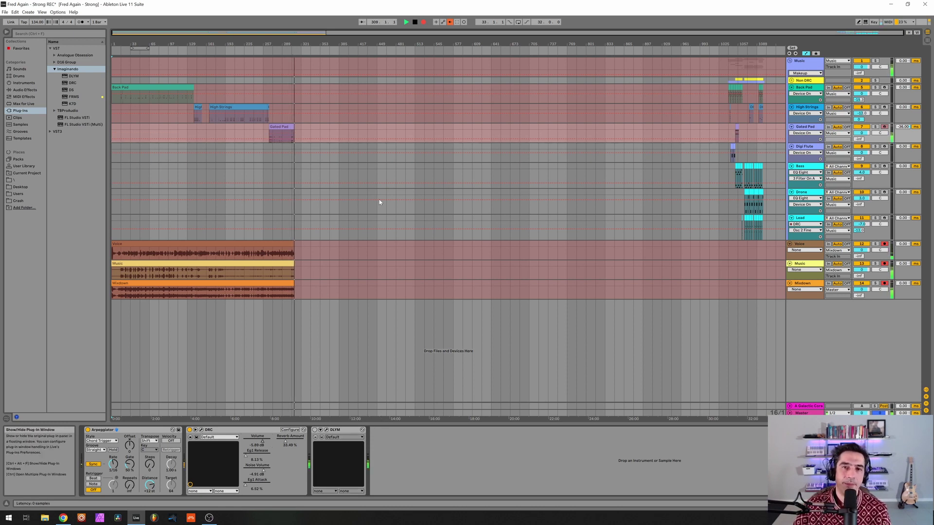
Open the Gated Pad's DRC synth and load the factory Default patch
key(ctrl+alt+p)
click(266, 103)
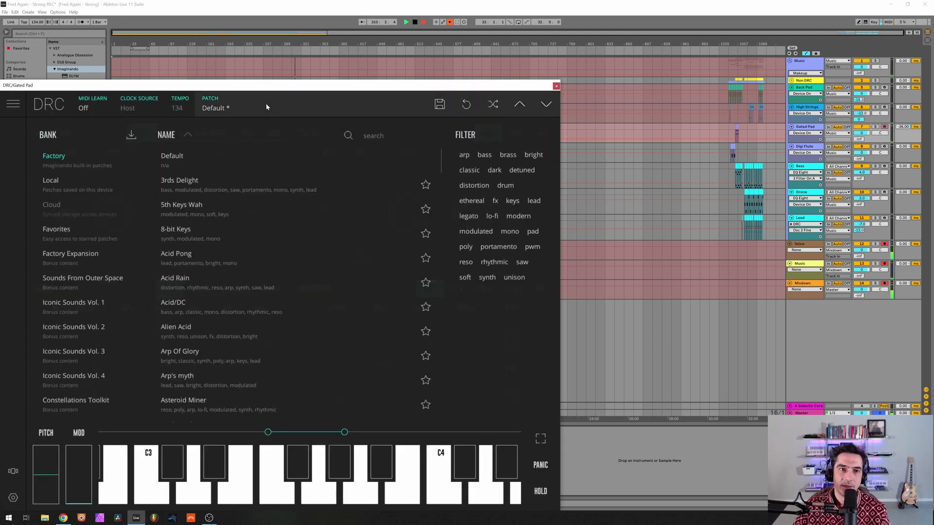
click(192, 163)
drag(246, 103, 396, 78)
click(396, 78)
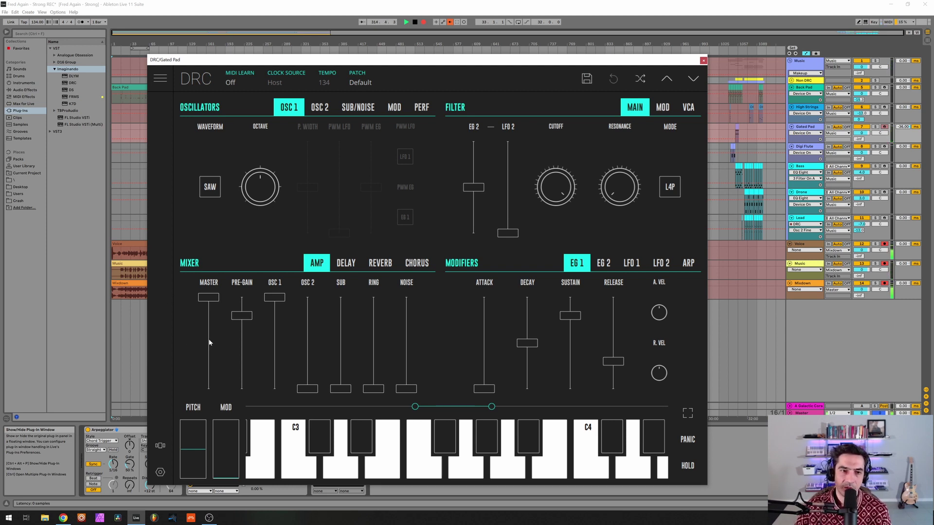
Set the master level to about 0.5, the pre-gain to about 0.38 and the oscillator 2 level to maximum
drag(209, 343, 207, 344)
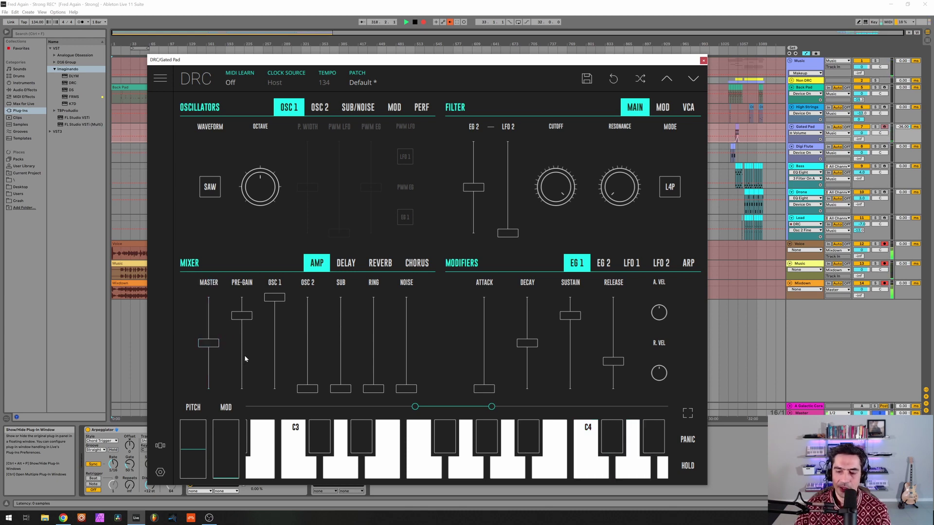
drag(241, 354, 246, 355)
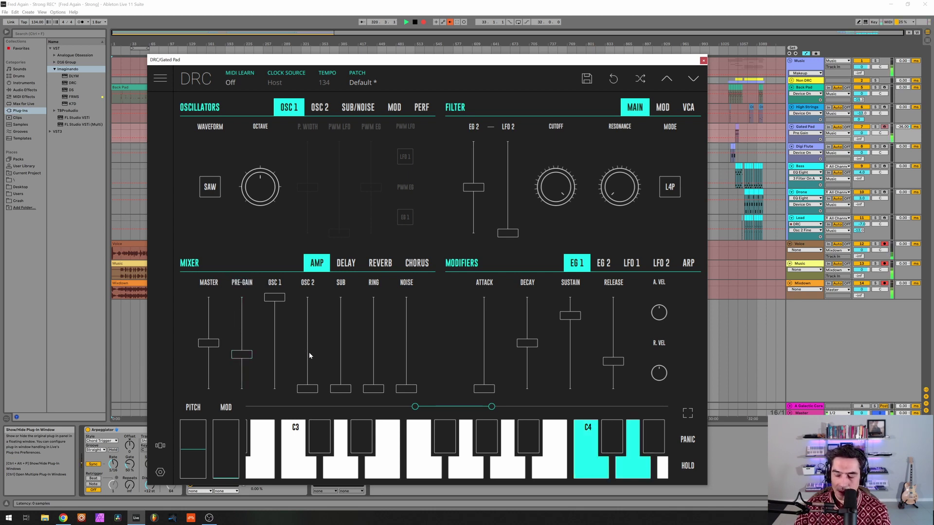
drag(310, 352, 299, 279)
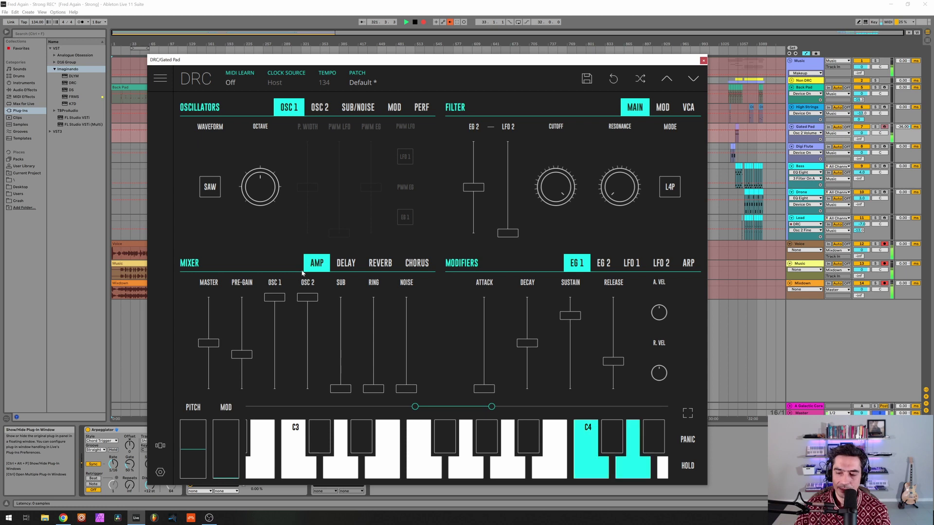
Adjust oscillator 2's fine tuning slightly and raise the noise level to about 0.75
click(320, 107)
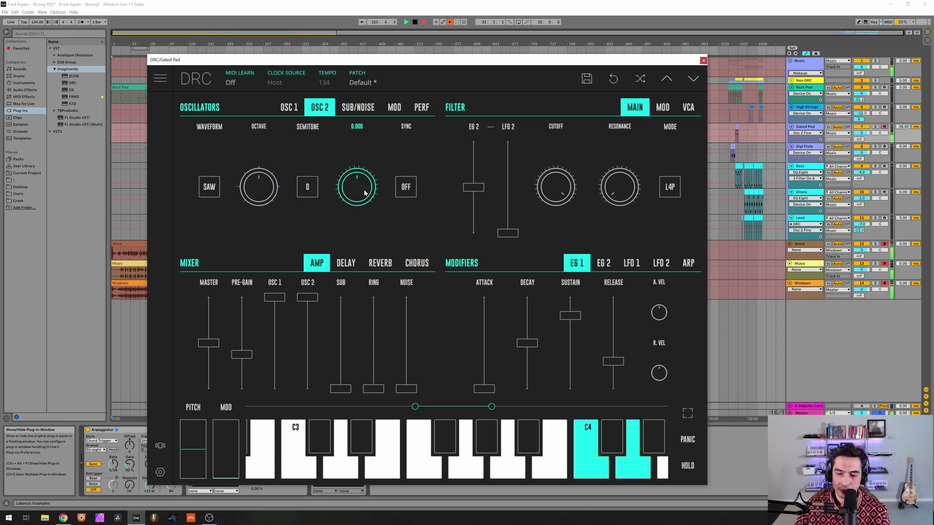
drag(365, 192, 378, 188)
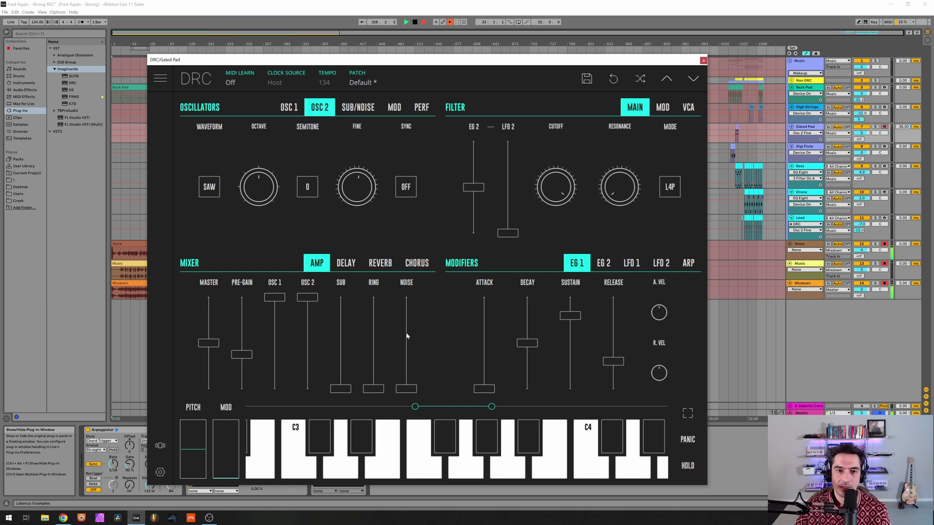
mouse_move(407, 337)
mouse_down()
mouse_move(408, 345)
mouse_move(408, 326)
mouse_up()
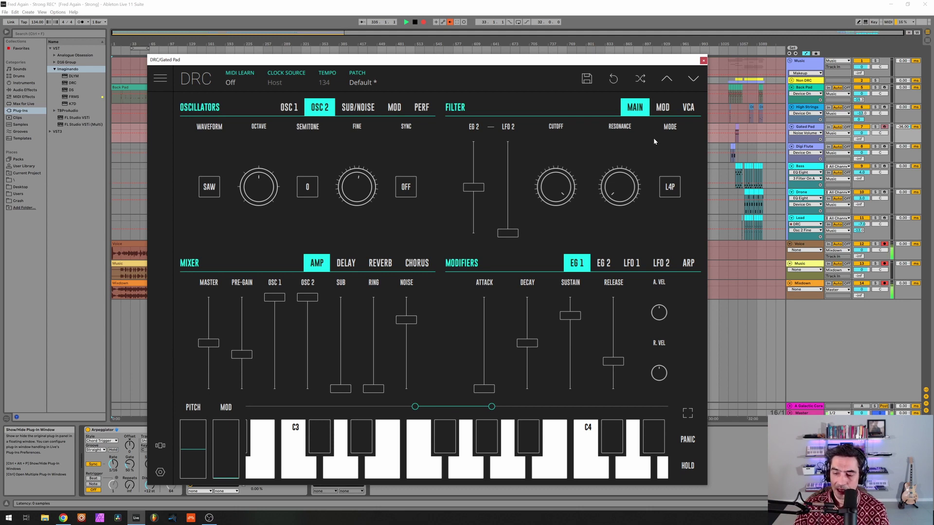
Raise the filter's keyboard modulation near maximum, set EG 1 attack to about 0.065 and release to about 0.08, and check EG 2
click(663, 107)
drag(632, 169, 646, 153)
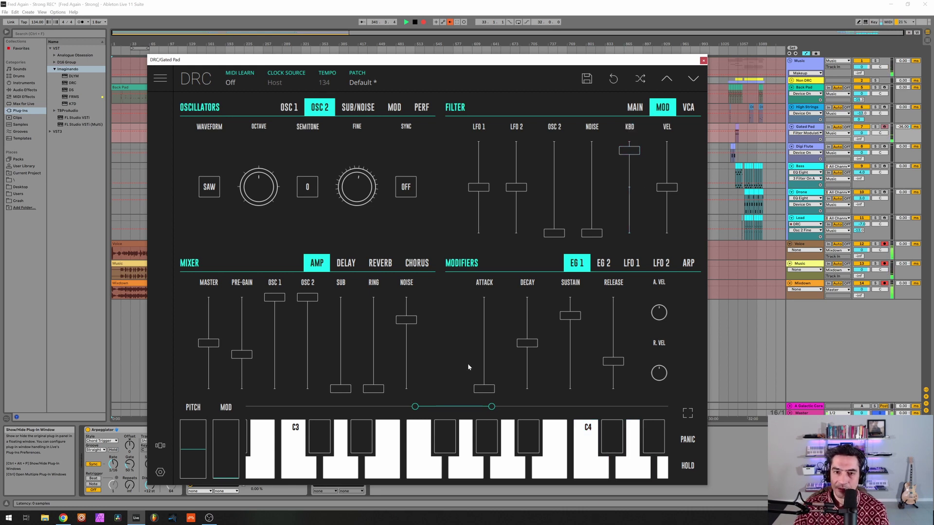
drag(487, 388, 488, 384)
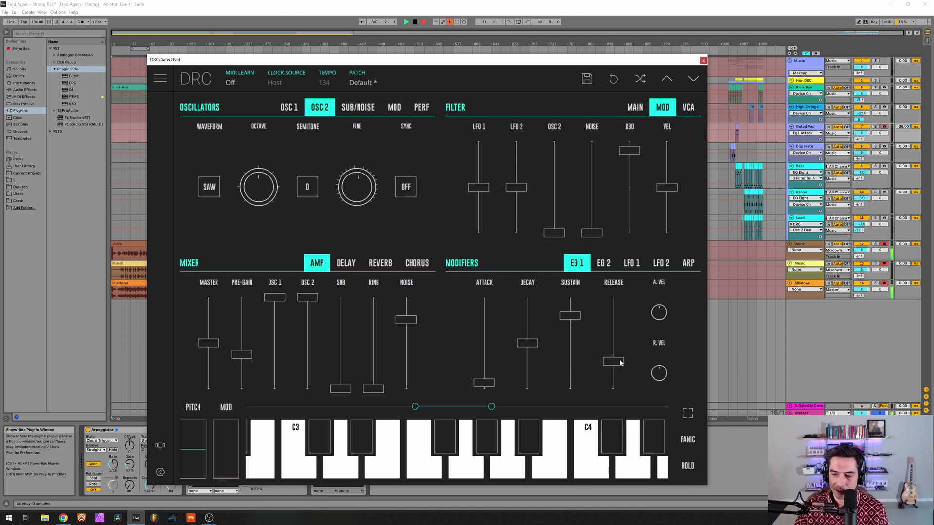
drag(613, 365, 608, 383)
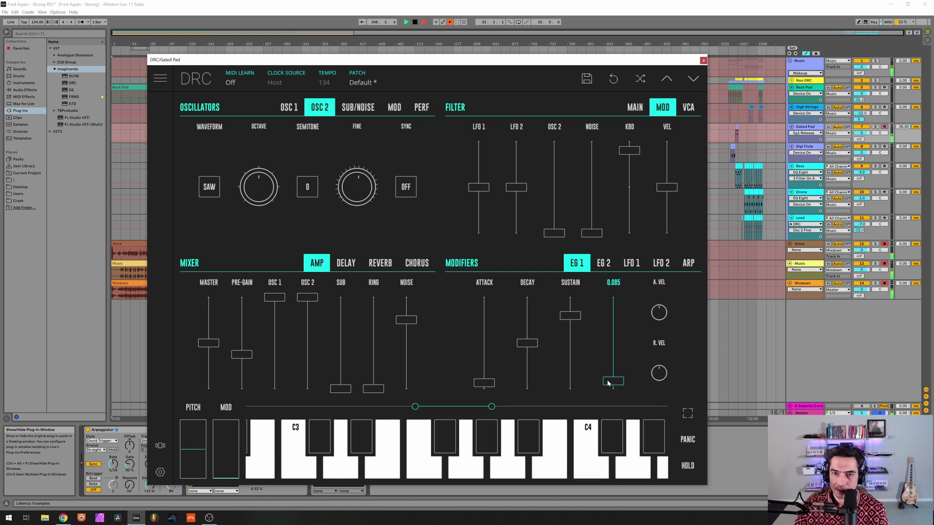
click(603, 263)
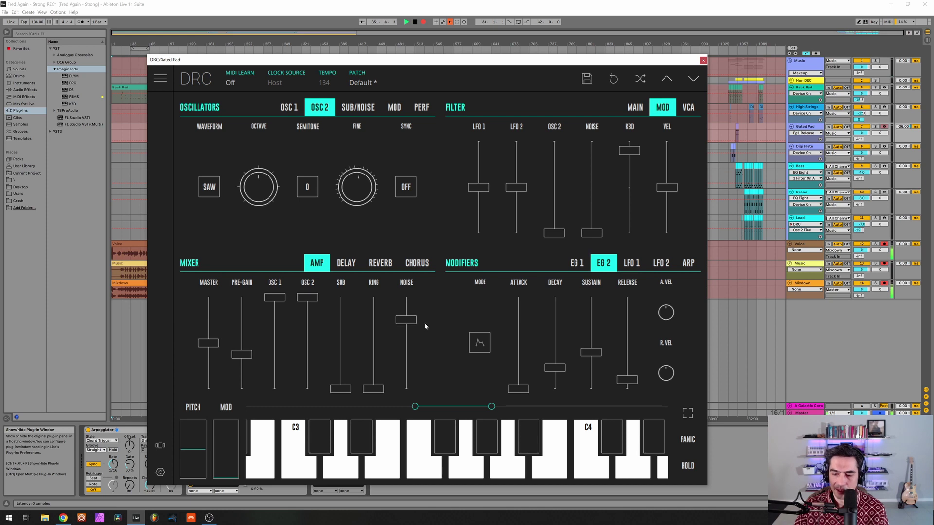
Set the reverb amount to about 0.335 and its decay to about 0.69, and close the synth
click(380, 263)
click(396, 359)
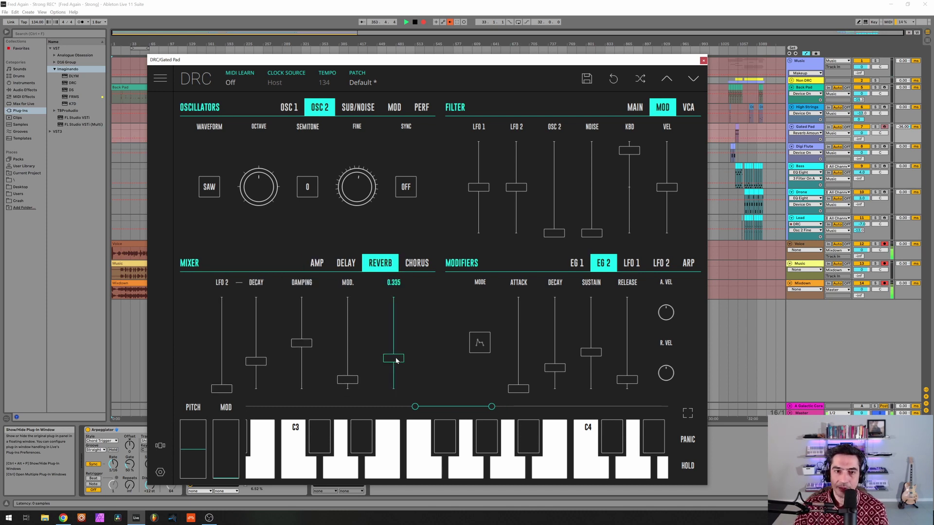
click(258, 329)
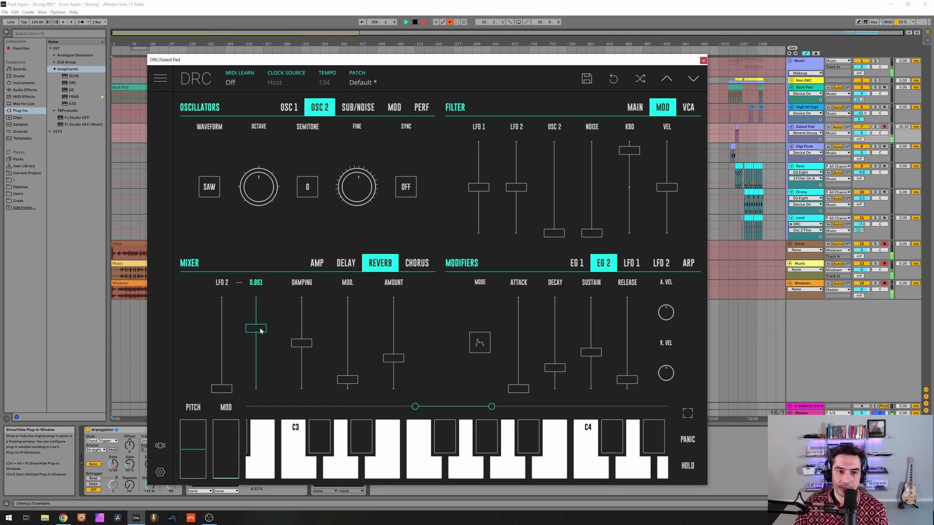
drag(258, 330, 264, 329)
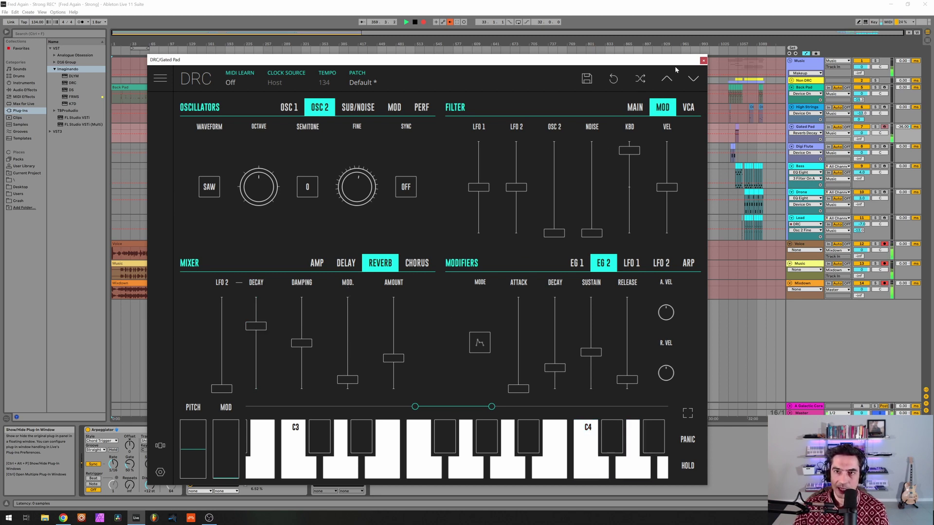
click(704, 61)
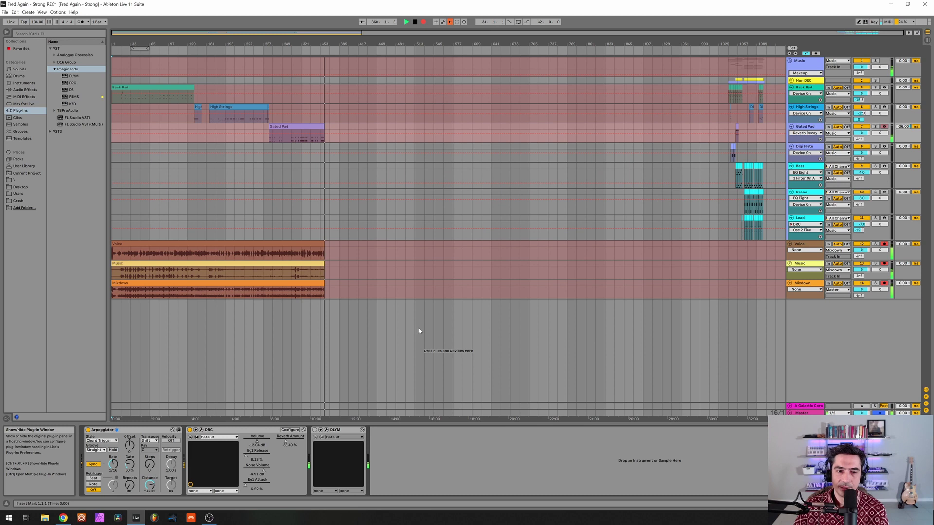
Review the Gated Pad's DLYM settings, switch the effect back on and close its window
click(326, 430)
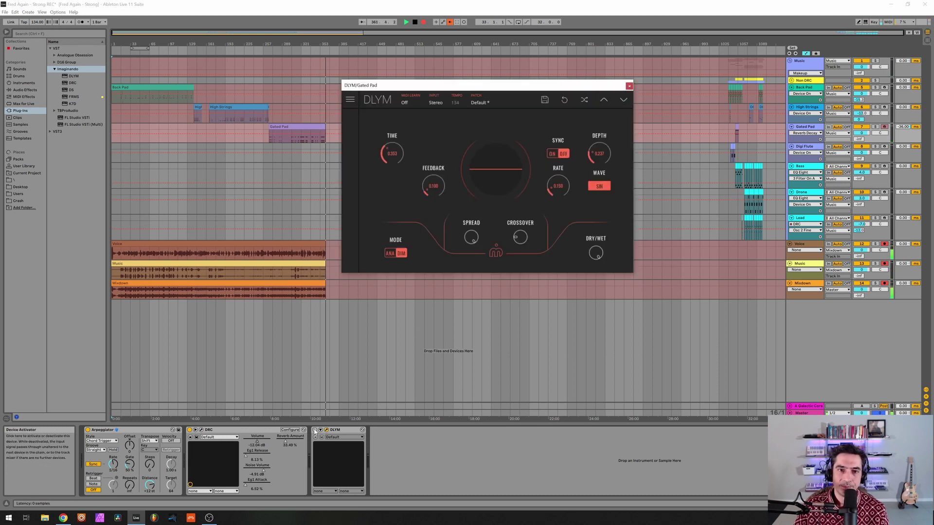
click(315, 430)
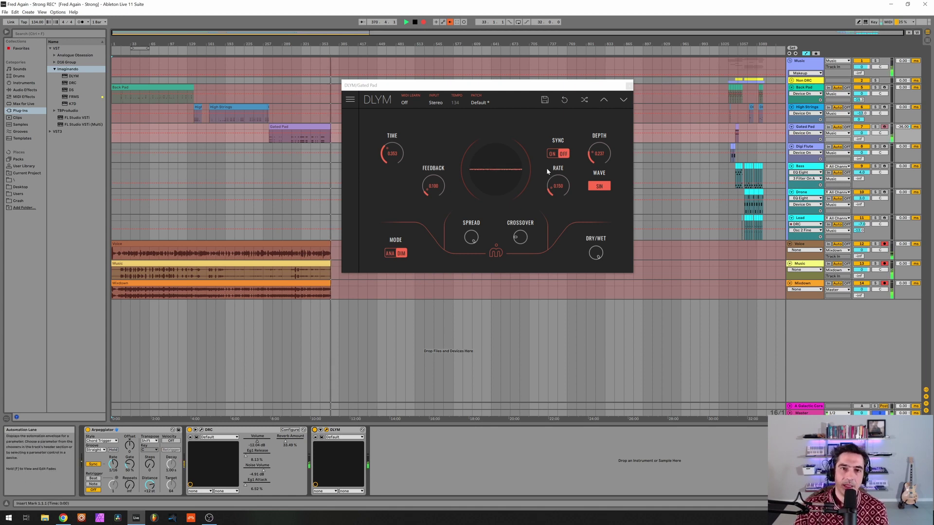
click(630, 87)
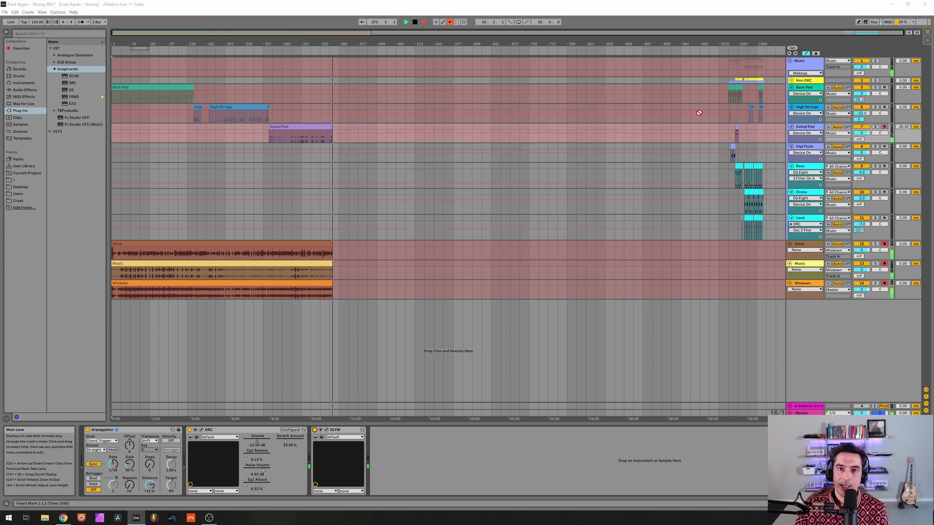
Open the Digi Flute track's DRC synth and load the factory Default patch
click(806, 148)
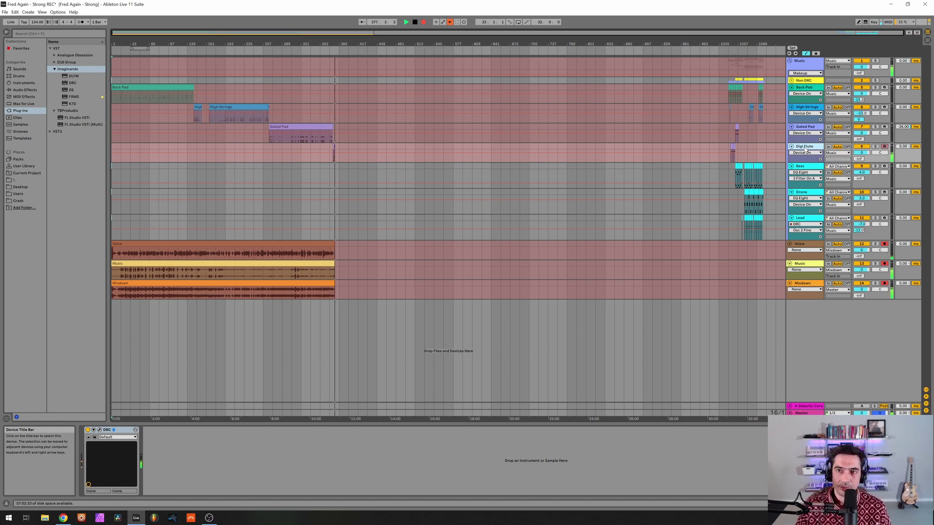
right_click(805, 150)
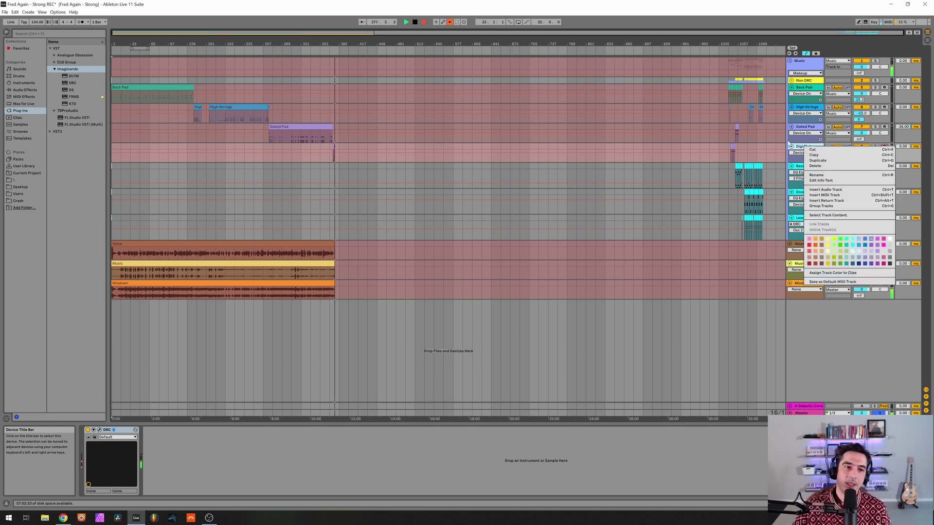
click(100, 431)
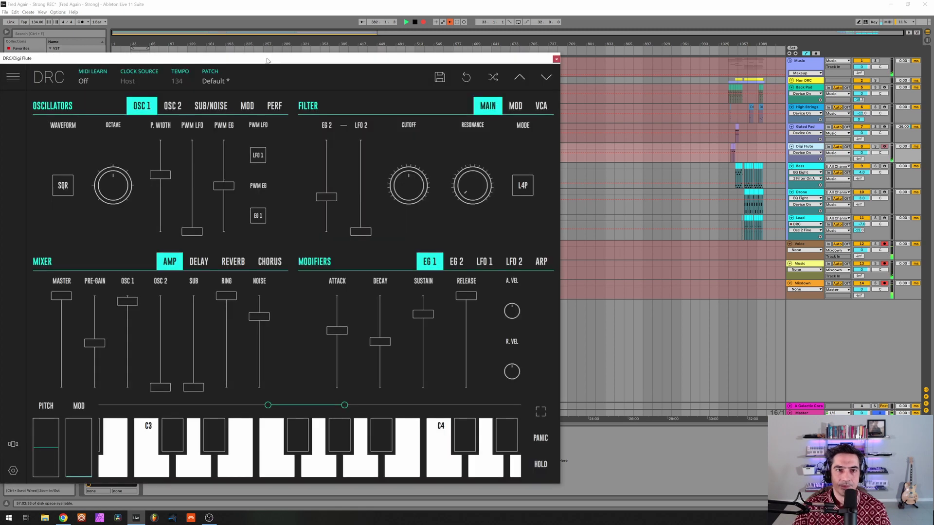
mouse_move(267, 56)
mouse_down()
mouse_move(478, 42)
mouse_move(457, 52)
mouse_up()
click(411, 70)
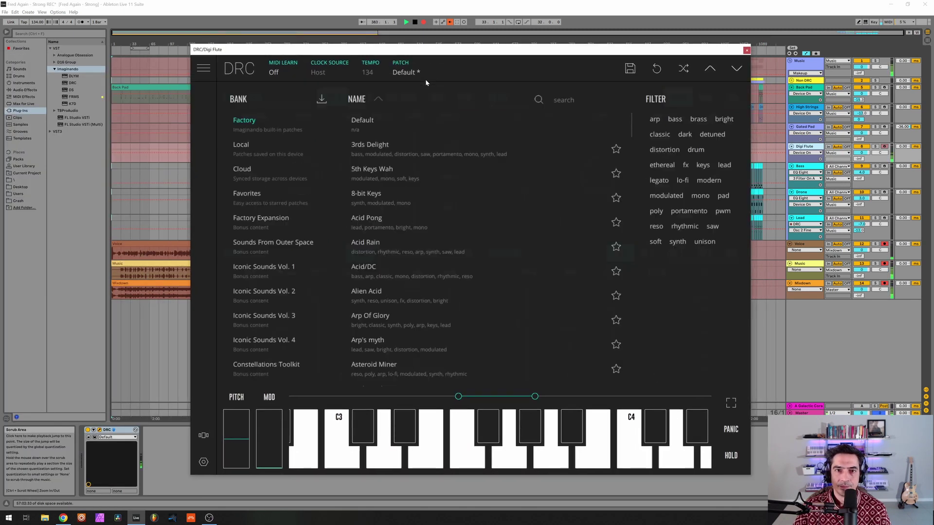
click(365, 122)
click(416, 71)
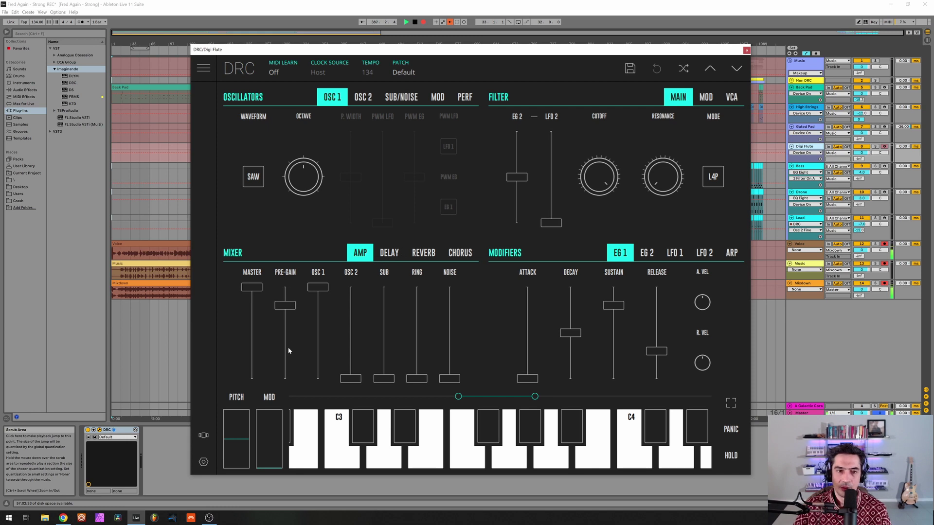
Set the Digi Flute's pre-gain to about 0.5 and lower the oscillator 1 level to about 0.94
drag(285, 343, 299, 336)
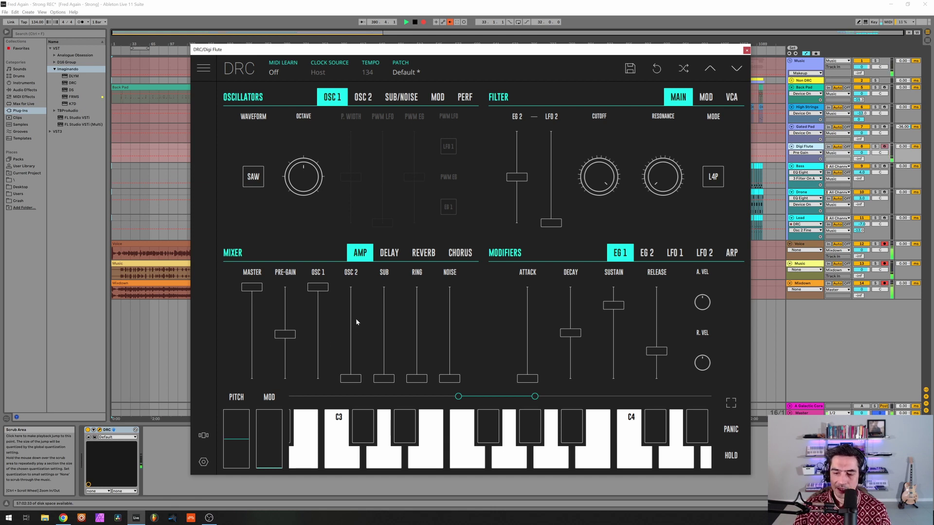
drag(319, 304, 334, 298)
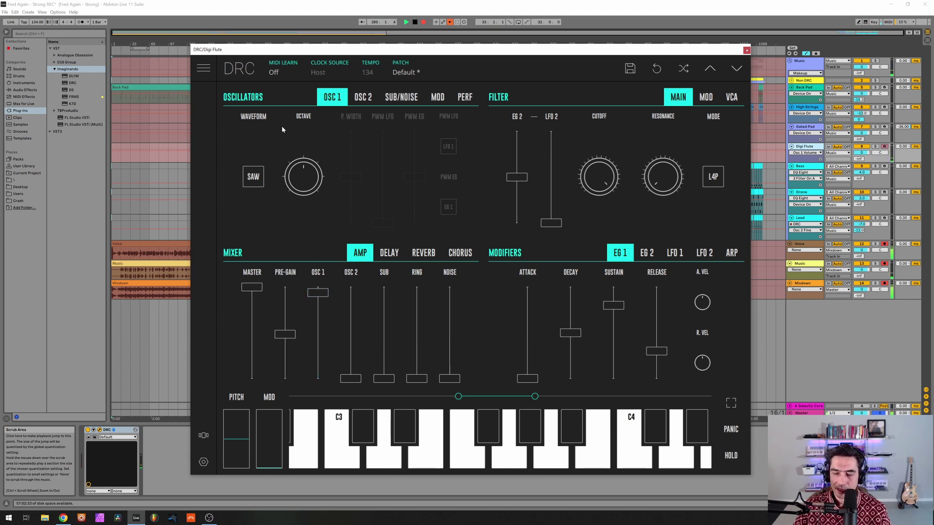
Switch oscillator 1 to a square wave with a pulse width of about 0.62, and raise the oscillator 2 level to maximum
click(253, 176)
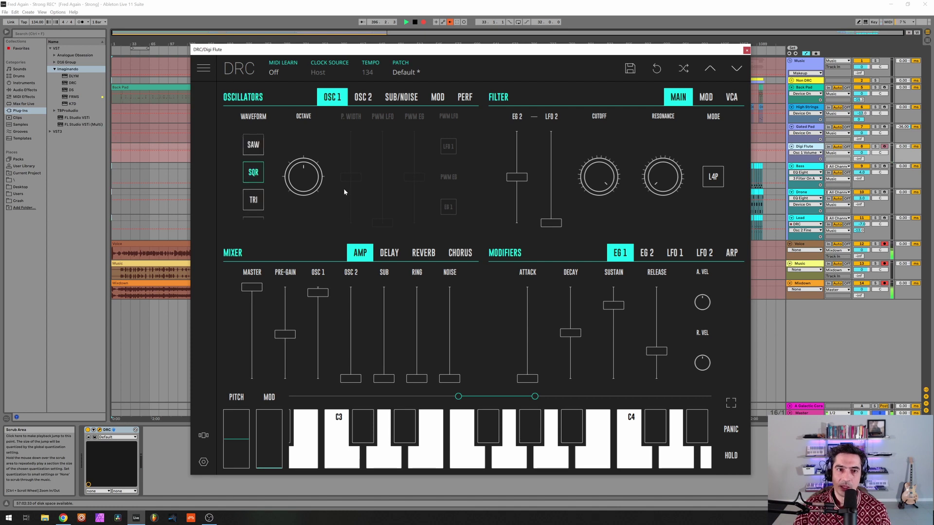
click(254, 172)
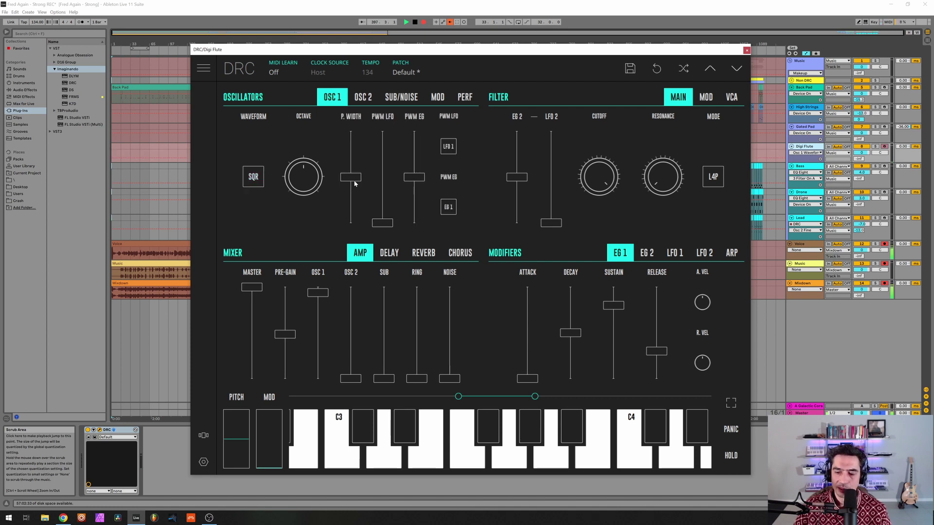
mouse_move(354, 183)
mouse_down()
mouse_move(357, 154)
mouse_move(348, 168)
mouse_up()
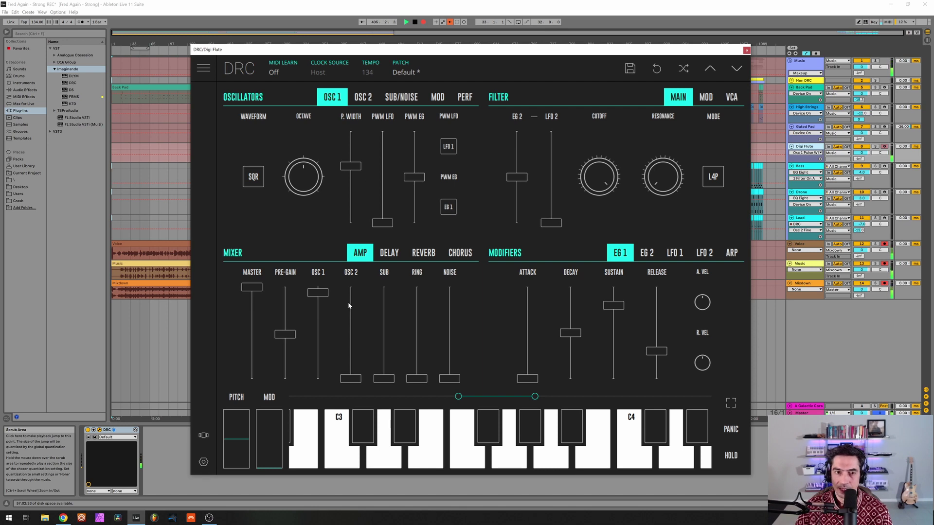
drag(348, 303, 352, 222)
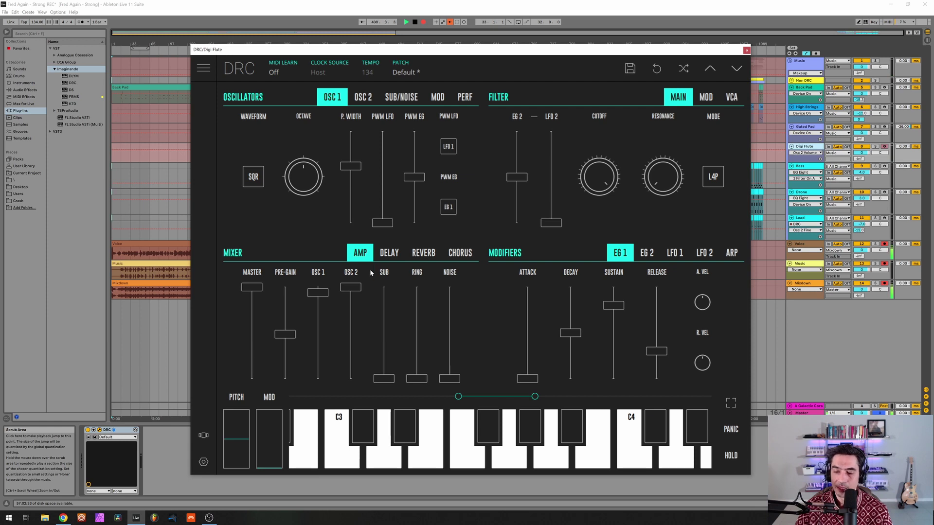
Replace oscillator 2 with full ring modulation in the Digi Flute mixer, and retune oscillator 2 to the centre octave with slightly raised fine tuning
drag(359, 288, 362, 409)
drag(417, 378, 428, 175)
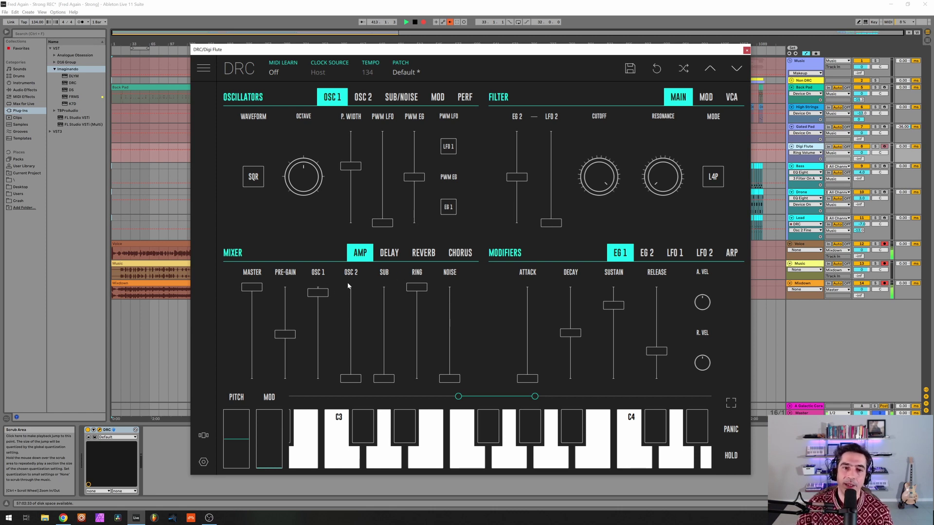
click(370, 97)
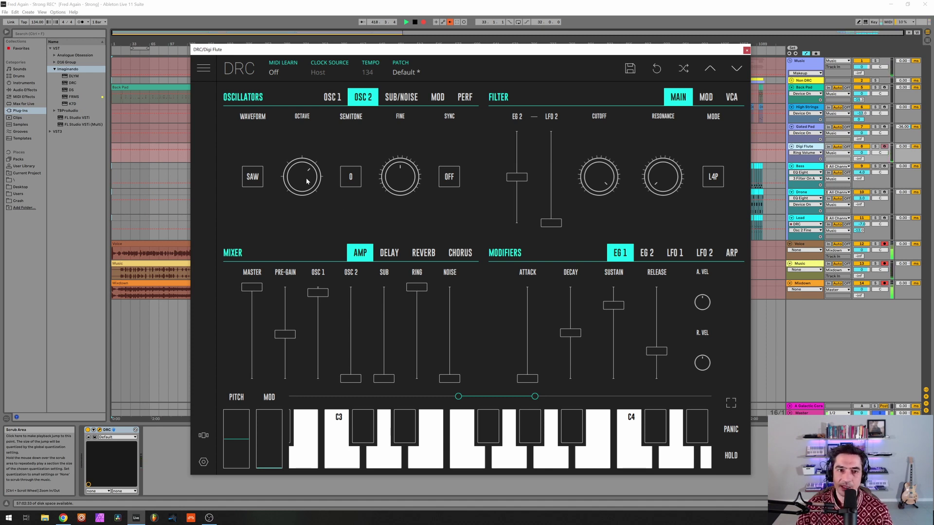
drag(308, 183, 308, 196)
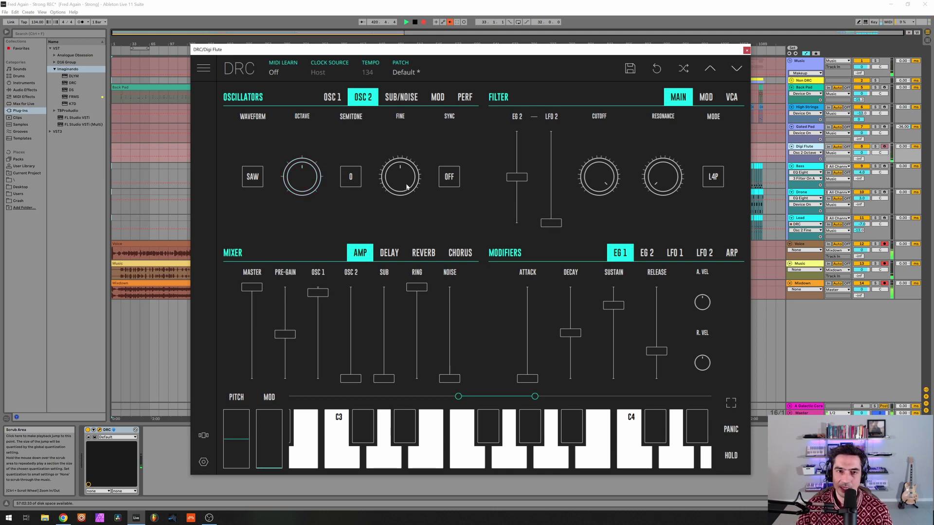
mouse_move(408, 187)
mouse_down()
mouse_move(428, 176)
mouse_move(412, 193)
mouse_up()
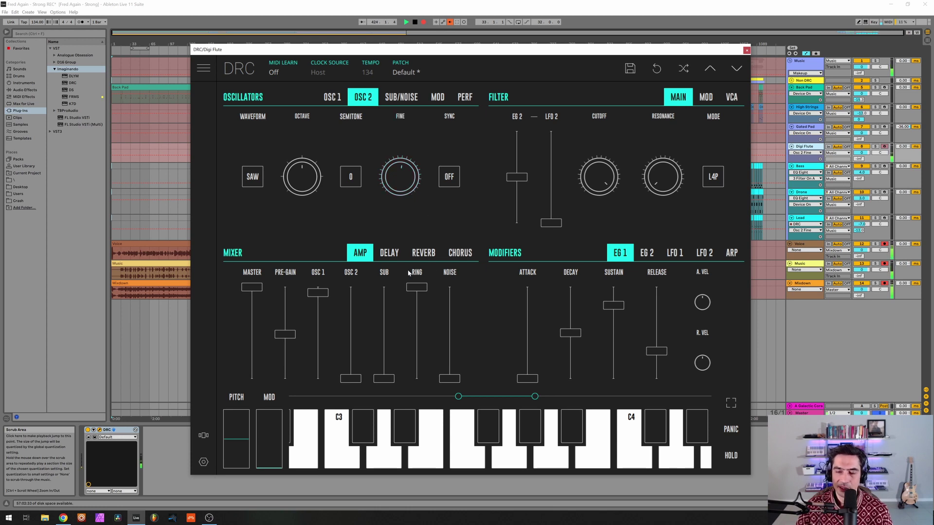
Raise the Digi Flute's noise level to about 0.77, and lower the filter cutoff with a slightly negative EG 2 amount
drag(450, 321, 453, 309)
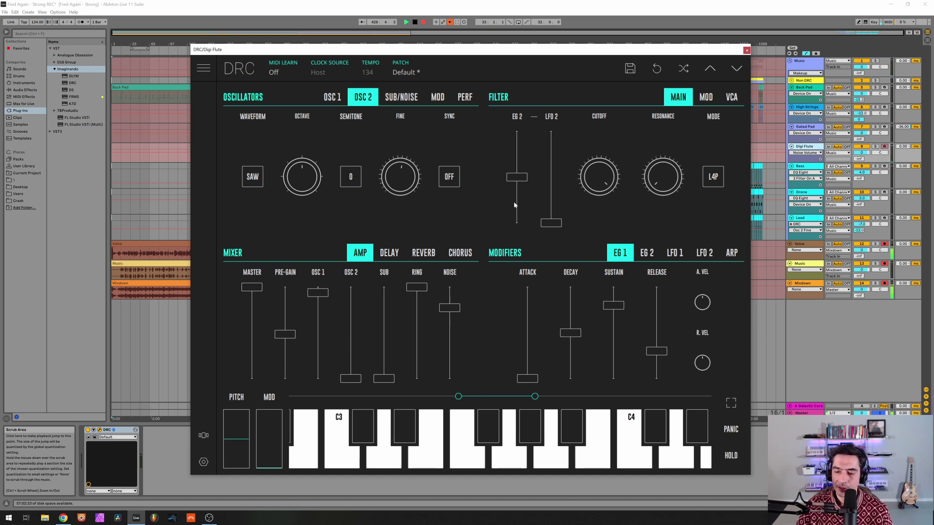
drag(519, 195, 531, 192)
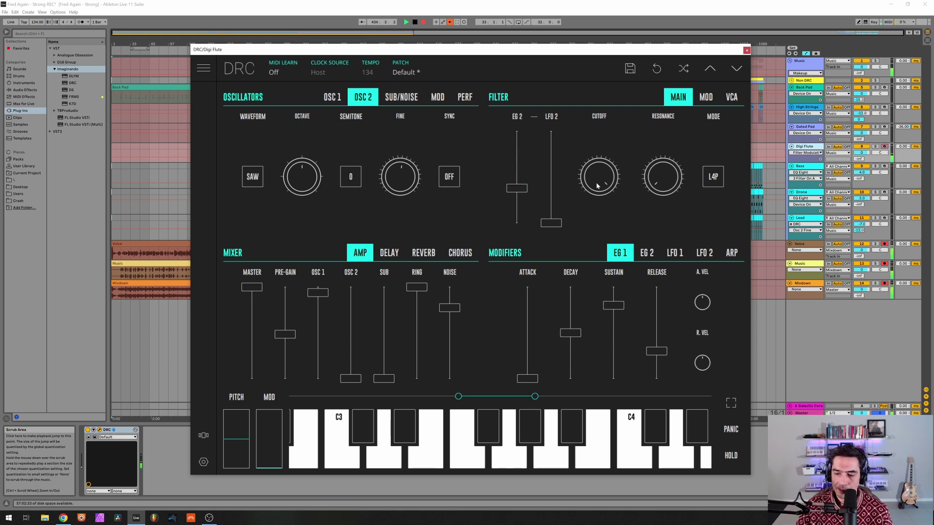
drag(597, 185, 599, 212)
drag(603, 261, 593, 273)
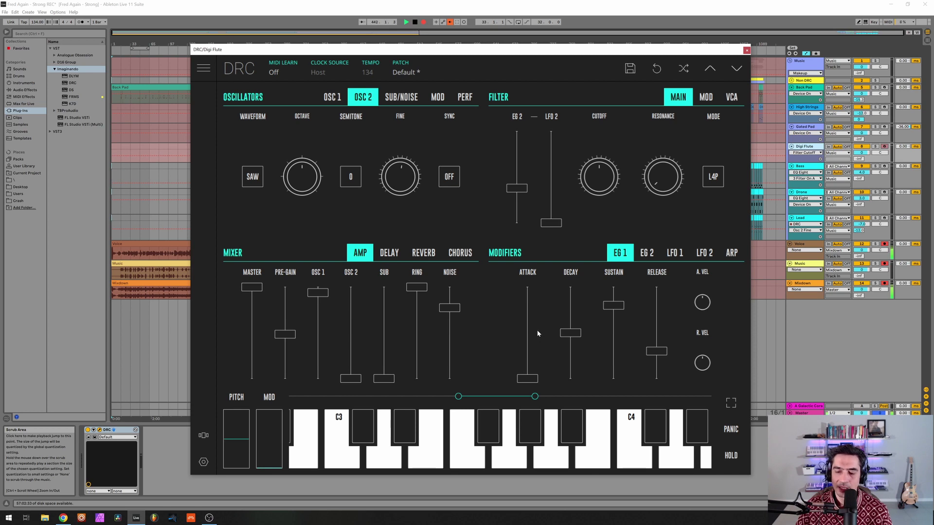
Set the Digi Flute's EG 1 attack to about 0.62 and lengthen its release
click(527, 323)
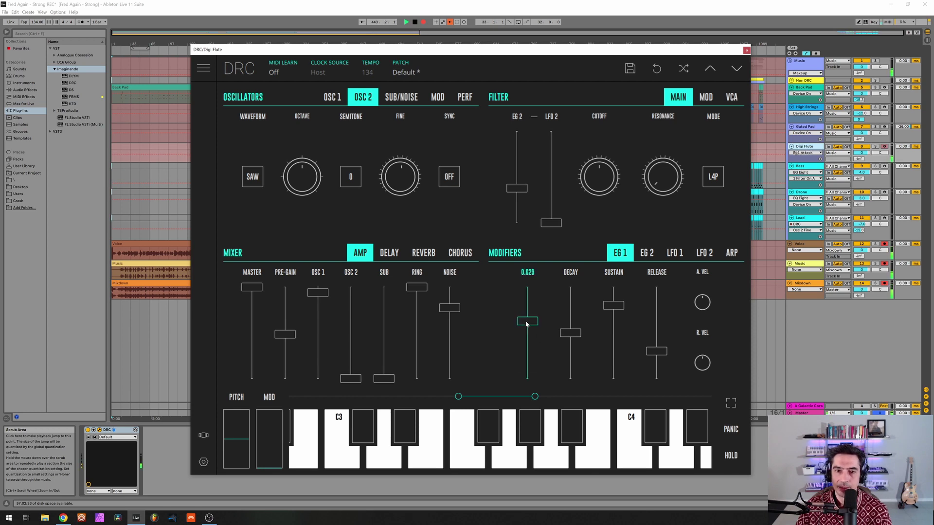
drag(526, 324, 525, 325)
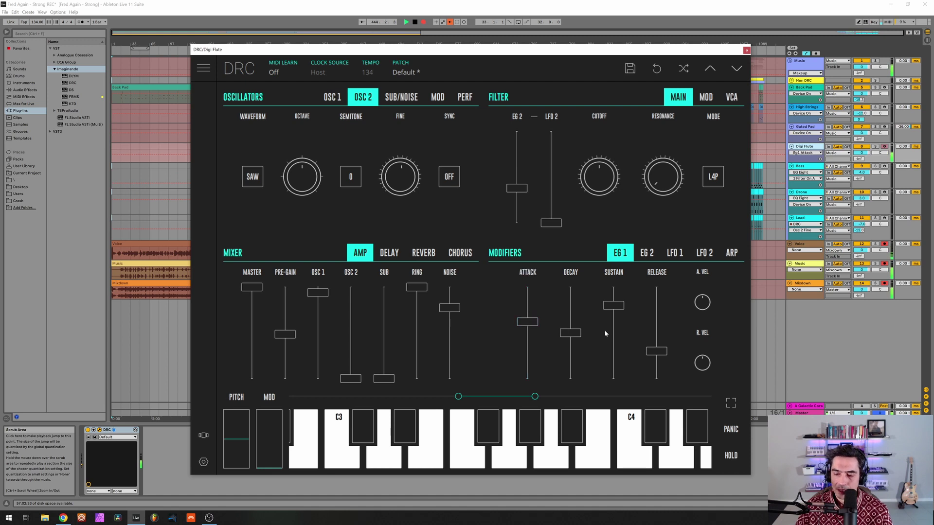
click(655, 330)
Set the Digi Flute's EG 2 attack to about 0.55 and its release to about 0.77
click(647, 253)
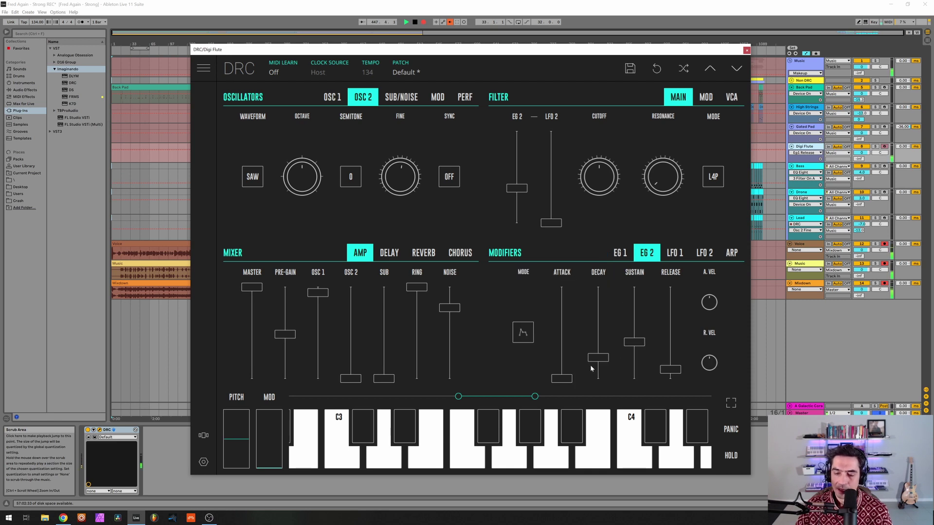
click(561, 342)
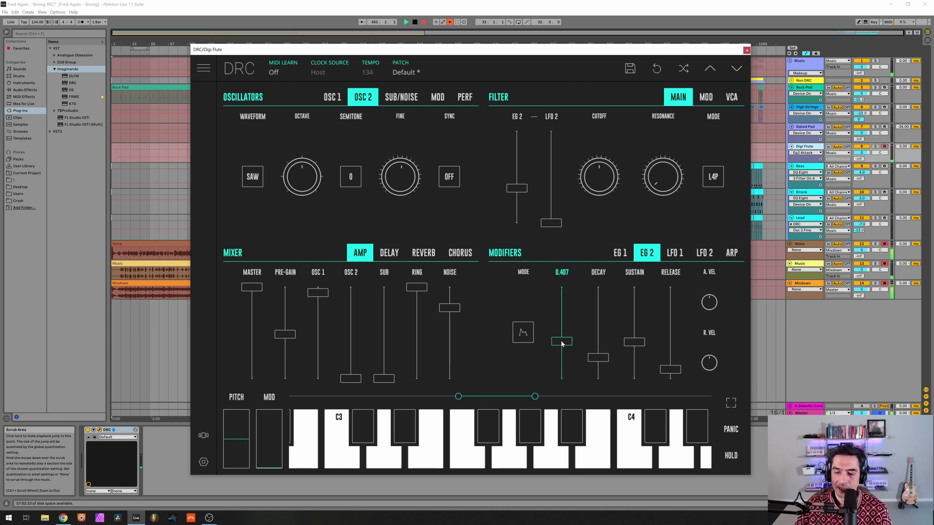
drag(561, 343, 577, 332)
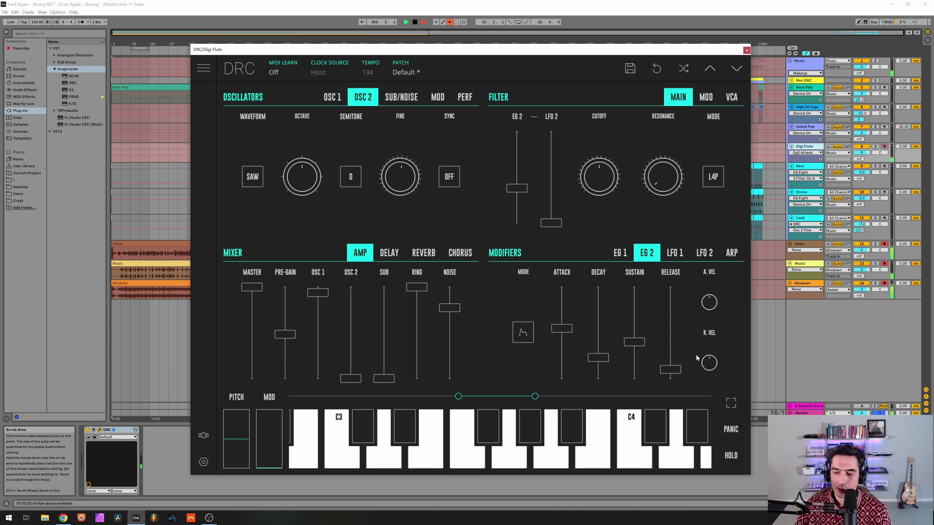
drag(676, 329, 684, 308)
Set the Digi Flute's reverb amount to about 0.57 and decay to about 0.55, and close the synth window
click(423, 252)
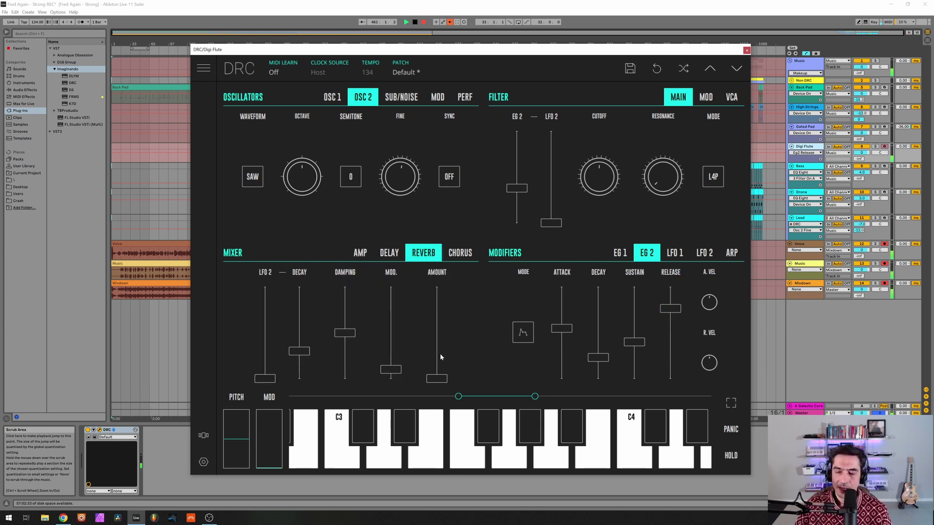
drag(440, 354, 452, 328)
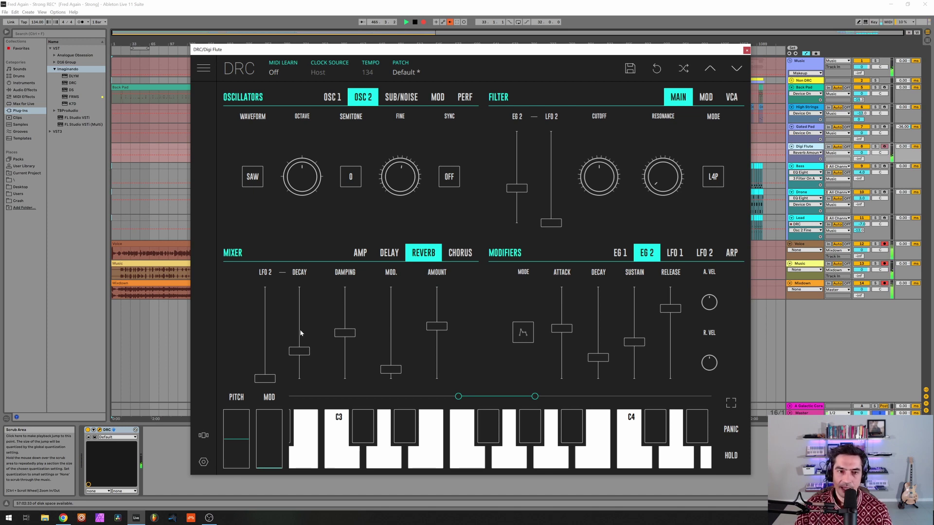
drag(301, 333, 305, 331)
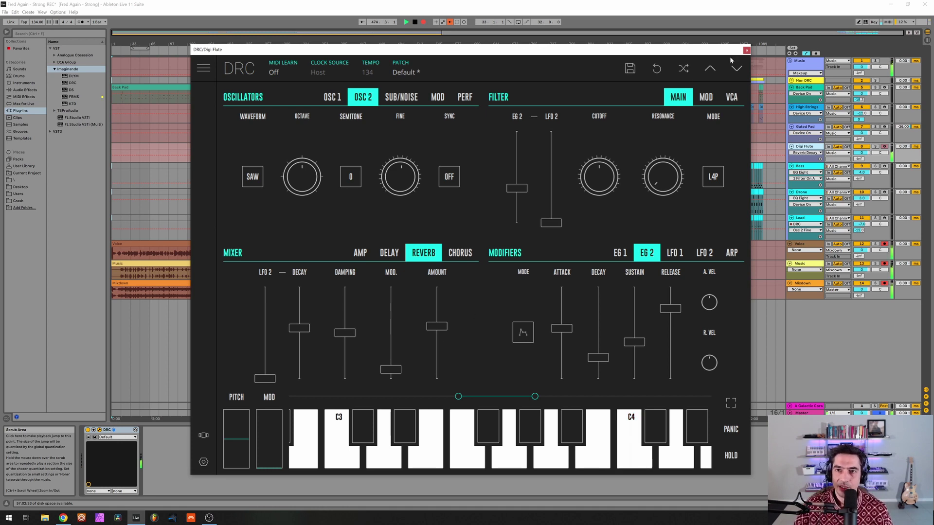
click(747, 50)
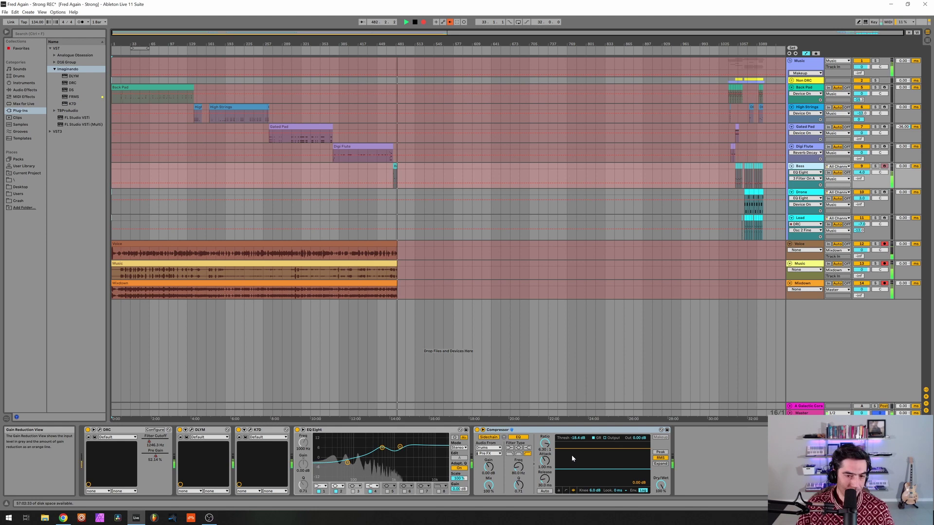
Switch off the EQ Eight, K7D and DLYM effects on the Bass track
click(297, 431)
click(240, 430)
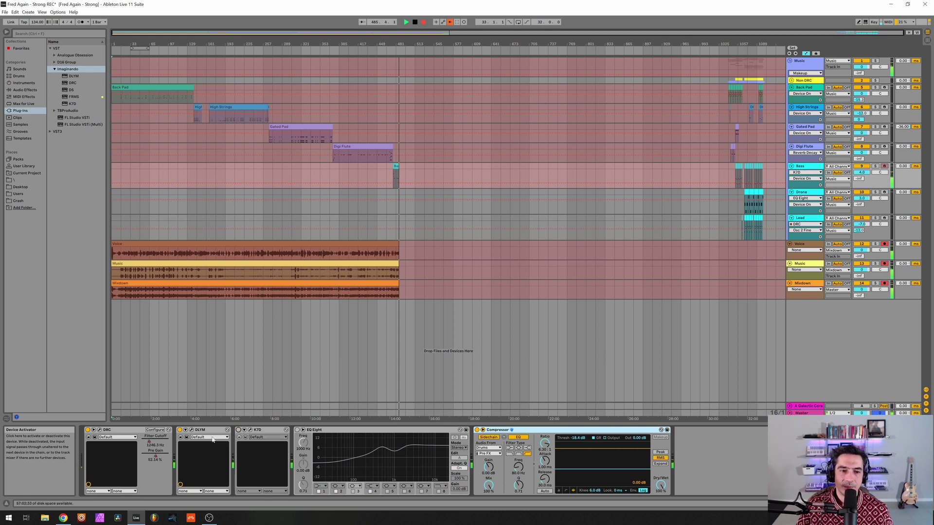
click(180, 431)
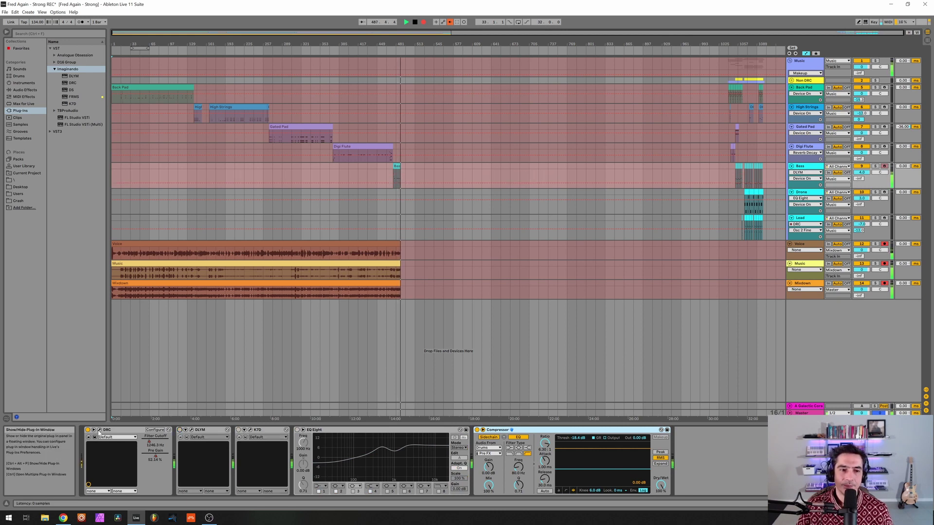
Open the Bass track's DRC synth and load the factory Default patch
key(ctrl+alt+p)
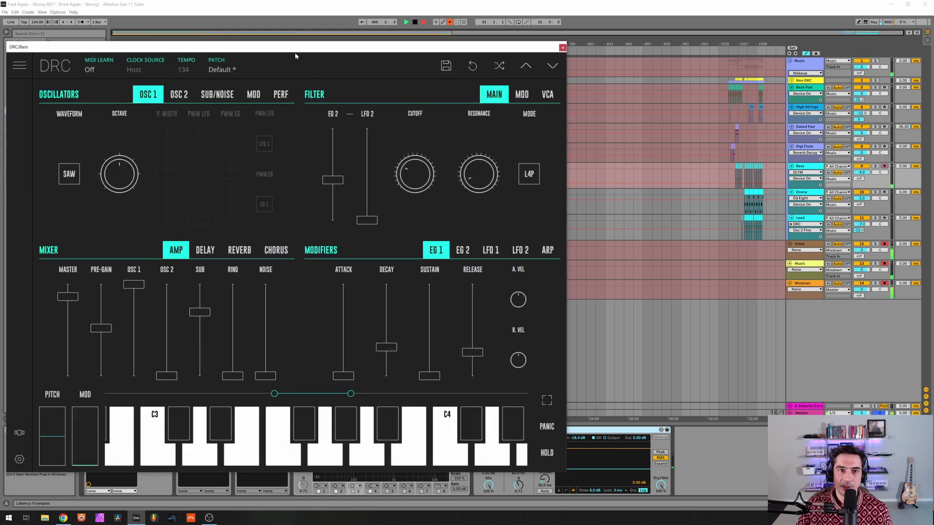
drag(288, 46, 520, 42)
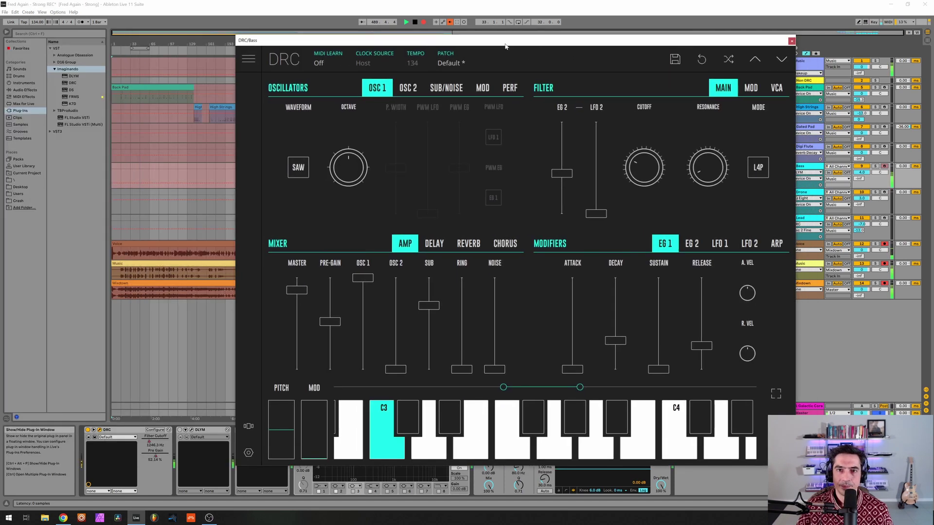
click(479, 61)
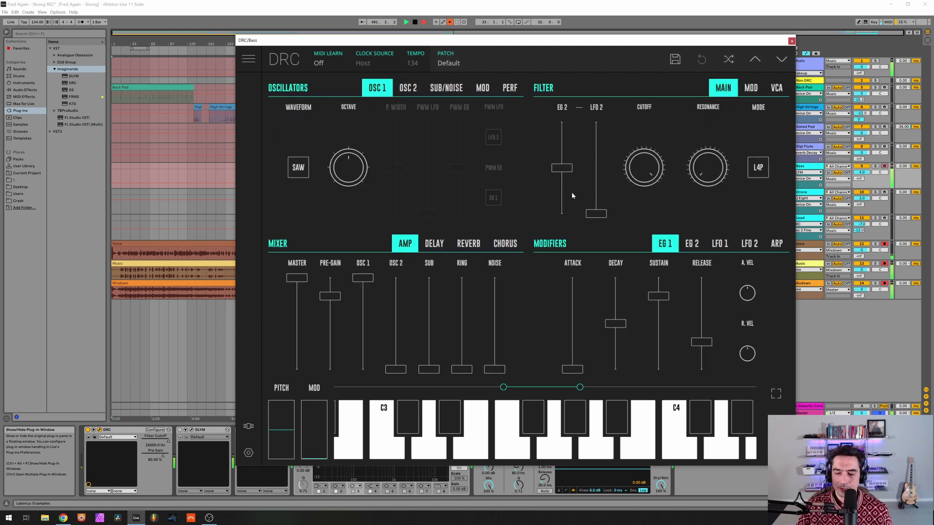
click(486, 62)
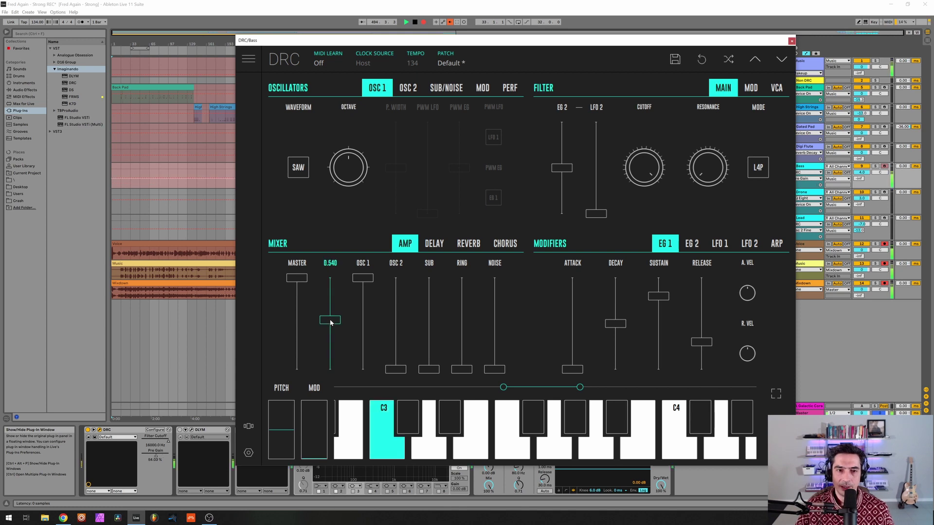
Lower the Bass patch's pre-gain to about 0.52 and its master level to about 0.87
click(330, 323)
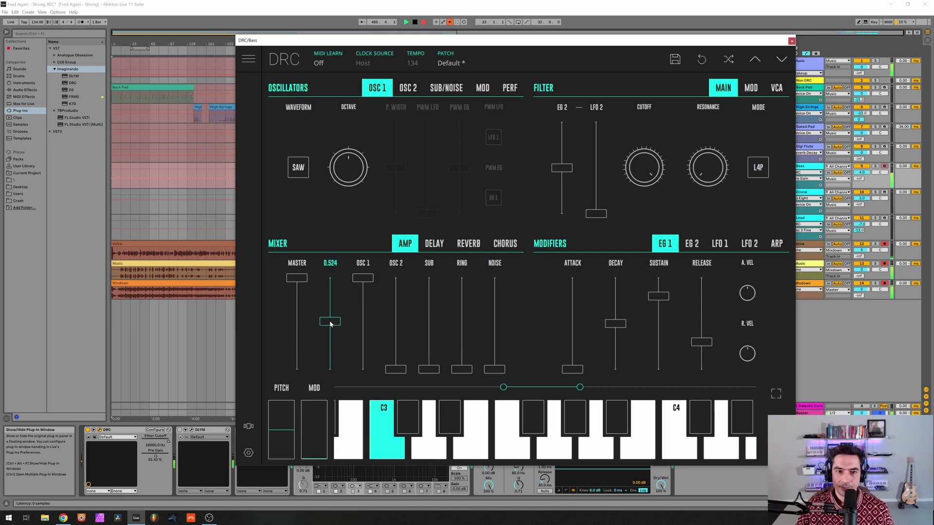
click(295, 296)
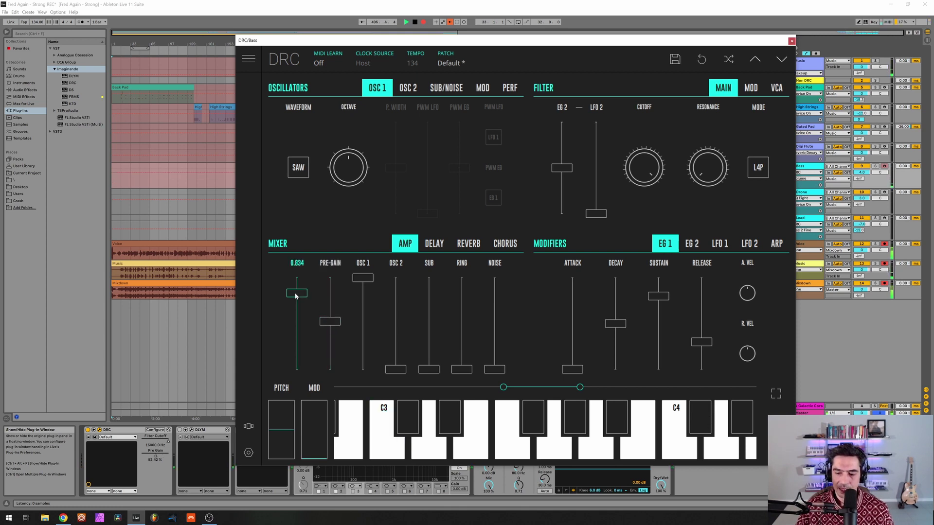
drag(296, 296, 301, 293)
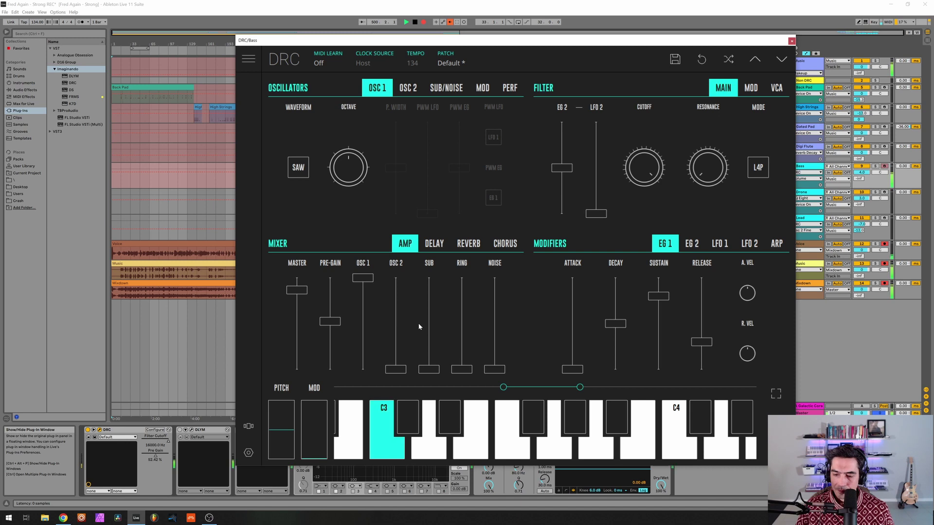
Bring in the Bass patch's saw sub oscillator at a mixer level of about 0.70
drag(439, 332, 436, 146)
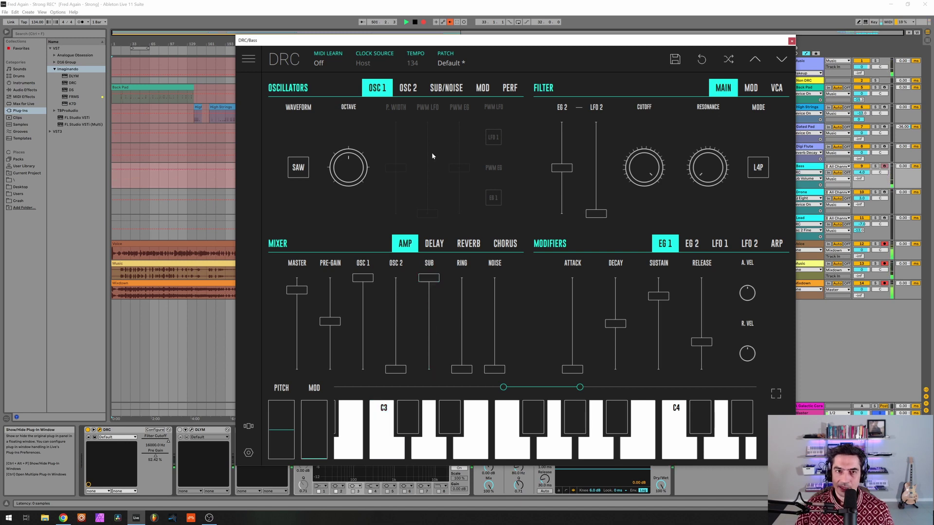
click(444, 89)
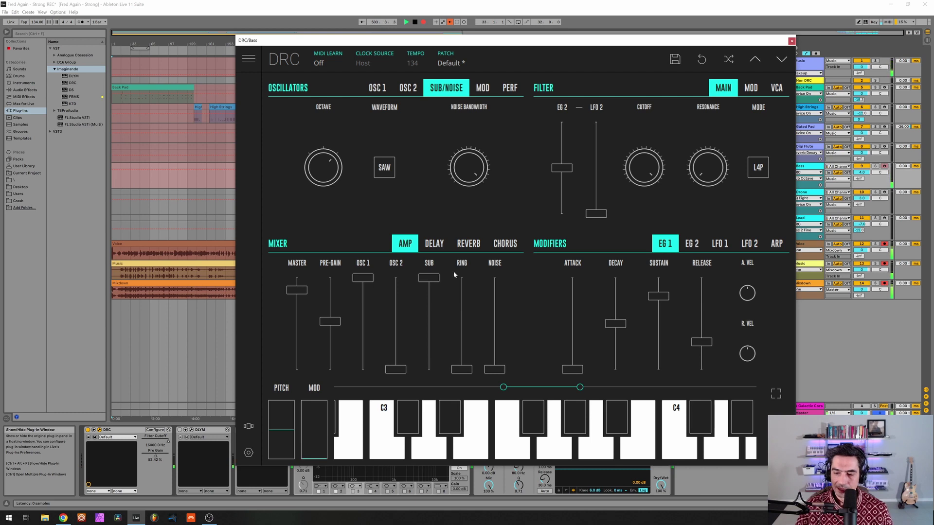
drag(427, 309, 428, 308)
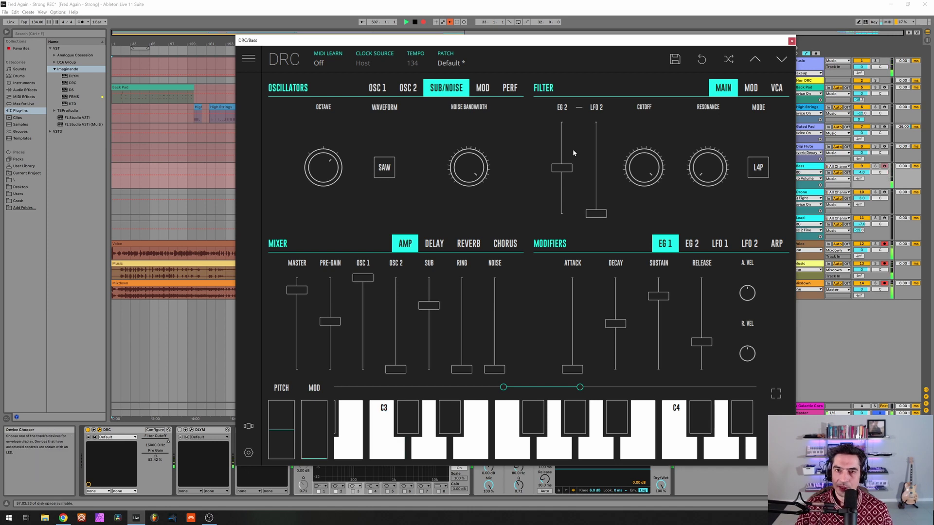
Set the Bass filter to a slightly negative EG 2 amount, a cutoff of about 2 kHz and slightly raised resonance
drag(567, 176, 562, 173)
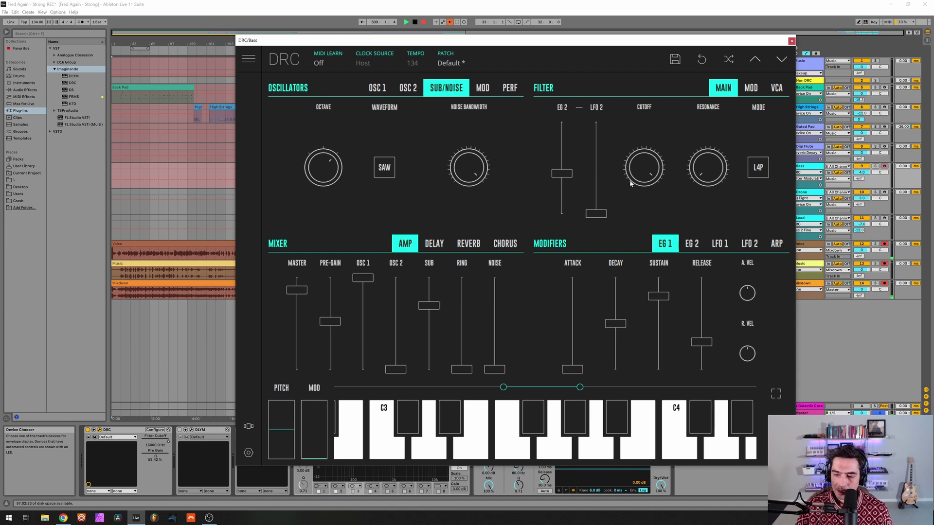
drag(630, 172, 646, 273)
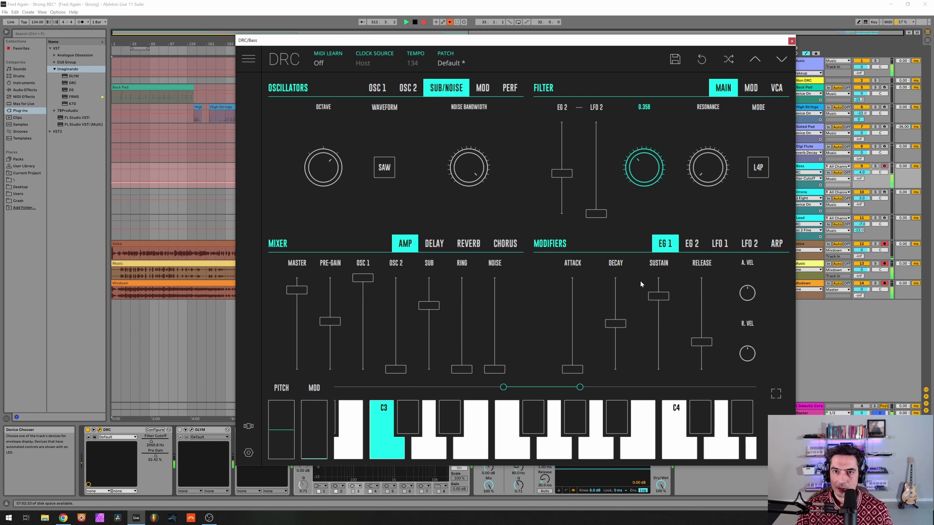
drag(638, 283, 638, 283)
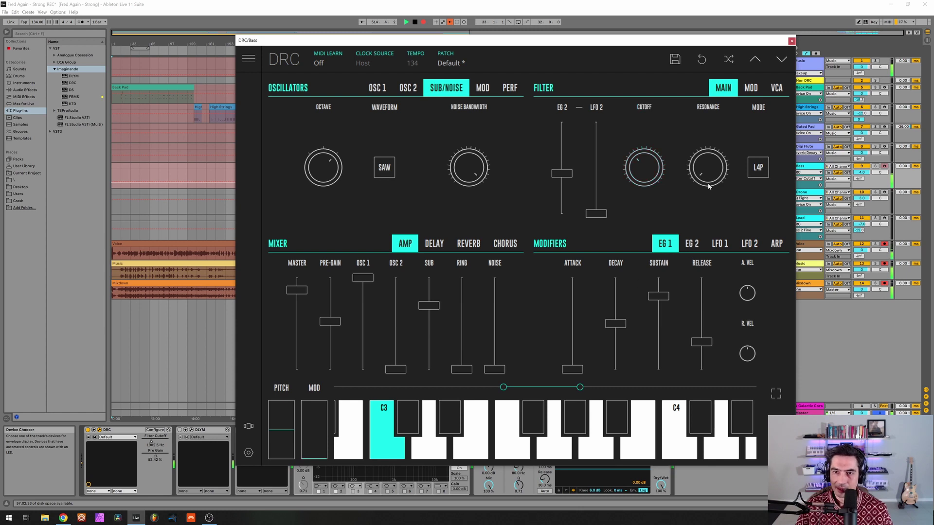
drag(720, 176, 753, 168)
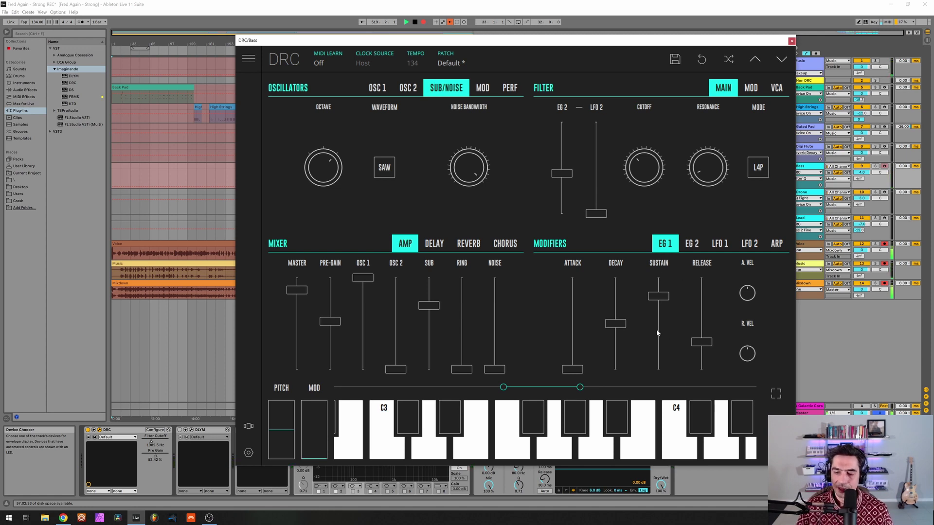
Set the Bass patch's EG 1 sustain to zero, decay to about 0.32 and release to about 0.26
drag(656, 329, 647, 392)
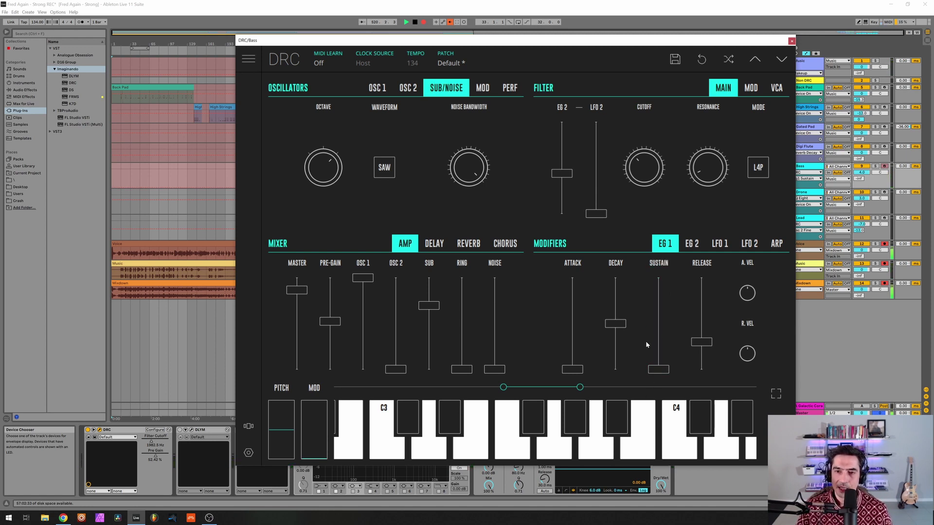
drag(618, 341, 615, 343)
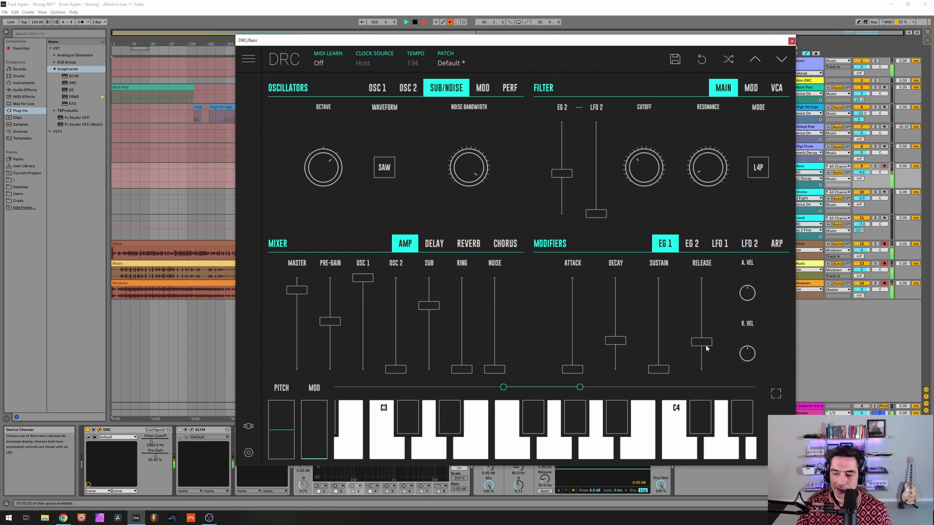
drag(703, 343, 705, 349)
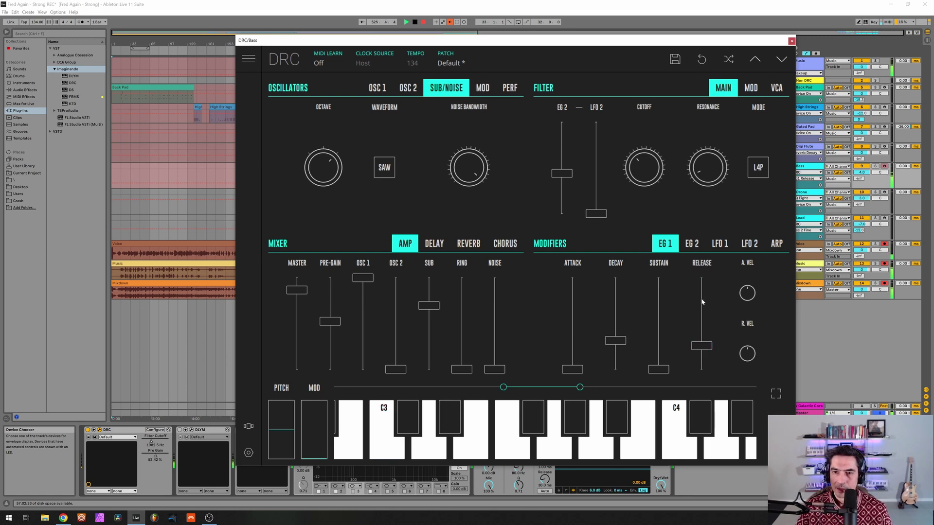
Set the Bass patch's EG 2 sustain to zero and decay to about 0.22, and close the synth window
mouse_move(701, 265)
click(690, 248)
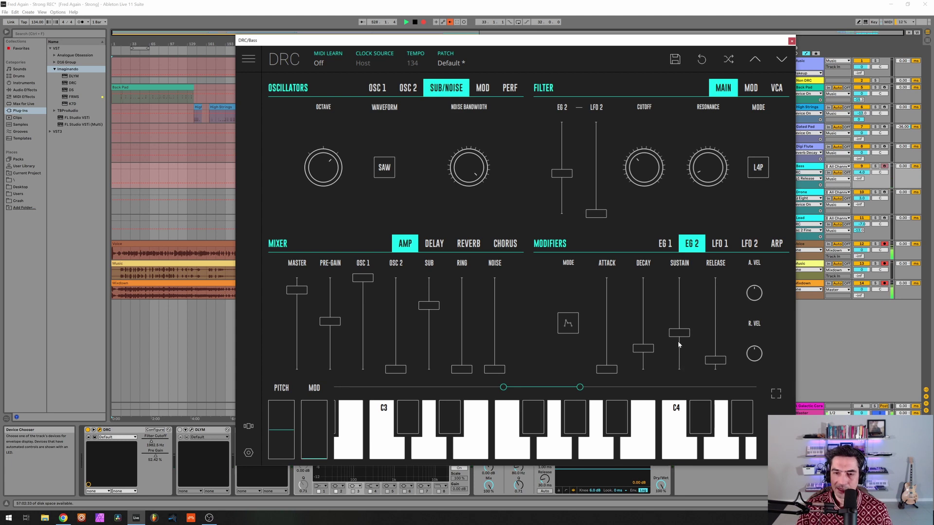
drag(679, 341, 644, 351)
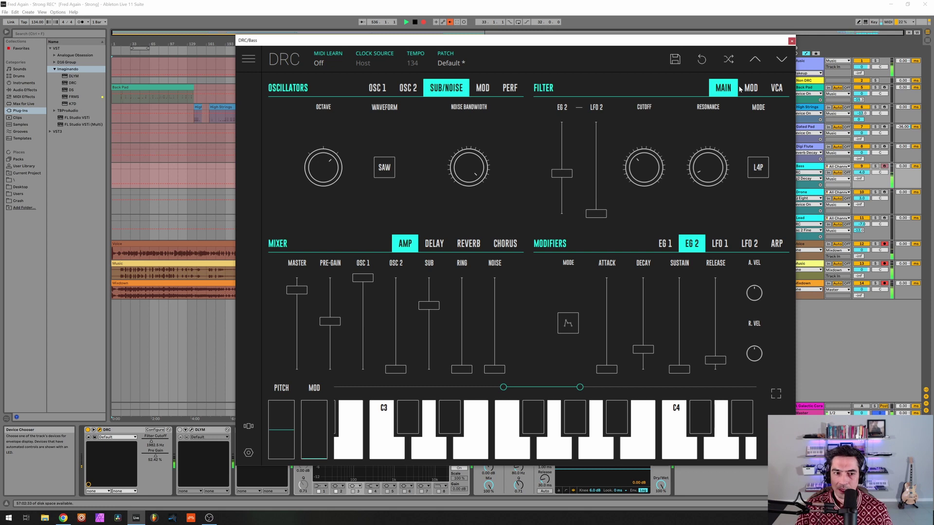
click(791, 40)
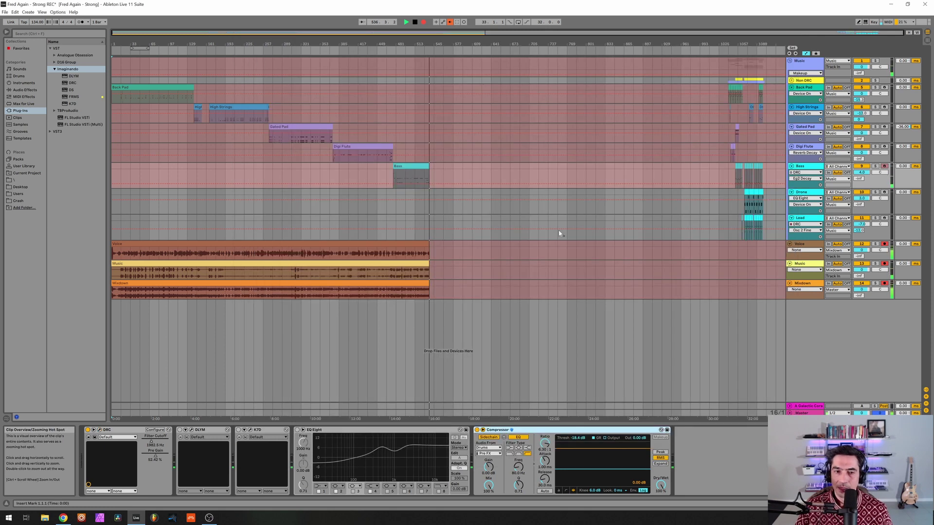
Enable the DLYM effect on the Bass track, check its modulation settings, and close its window
click(187, 430)
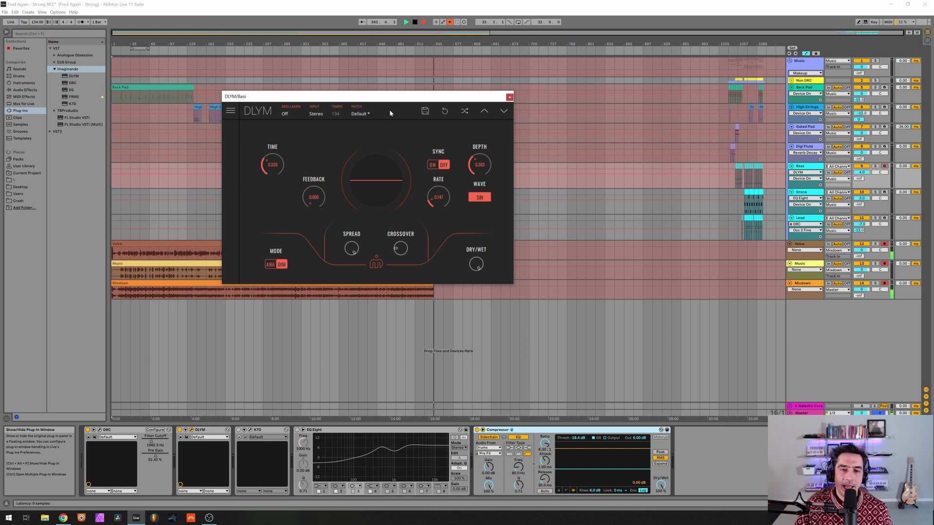
drag(389, 97, 498, 100)
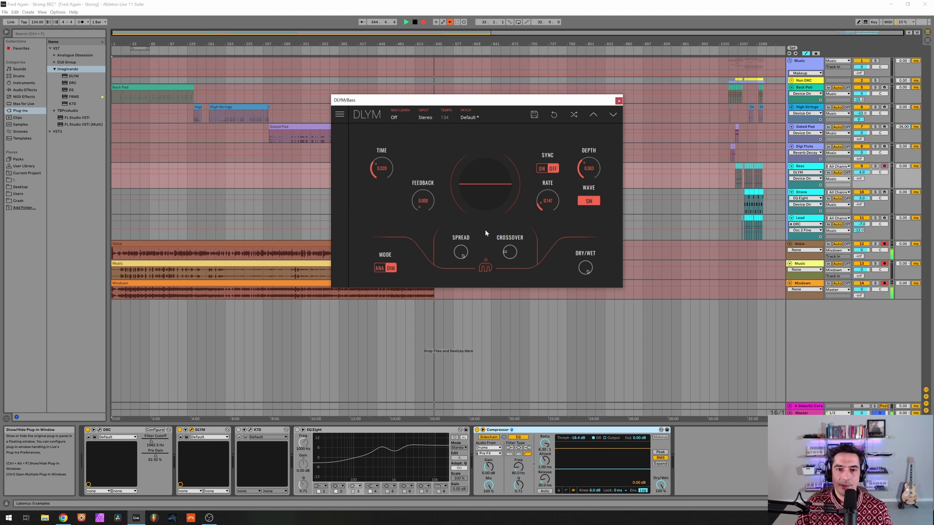
click(618, 100)
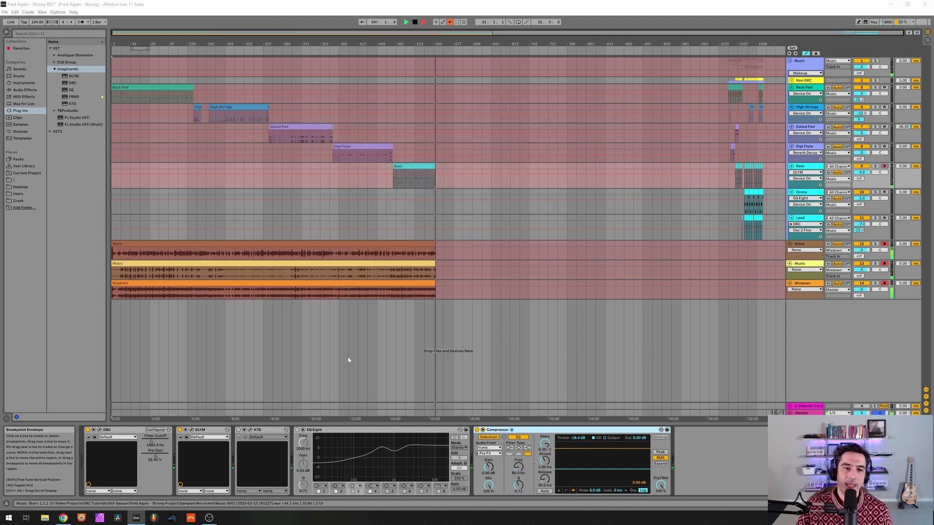
Enable the K7D delay on the Bass track, and check its feedback, dry/wet and stereo width
click(239, 431)
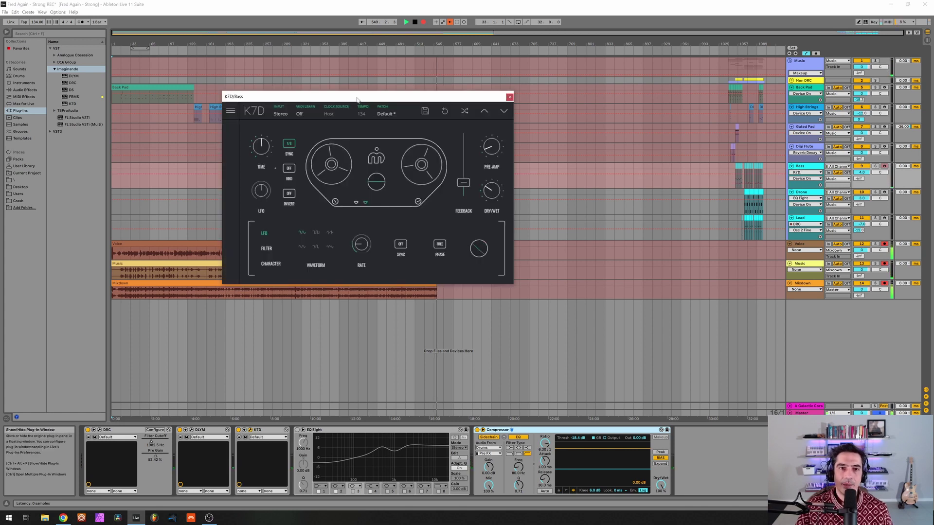
drag(357, 100, 377, 105)
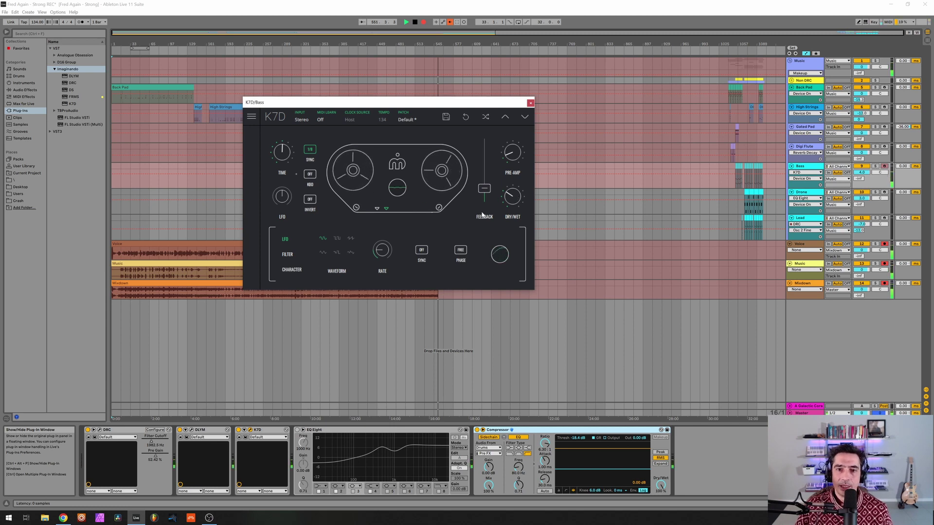
click(485, 190)
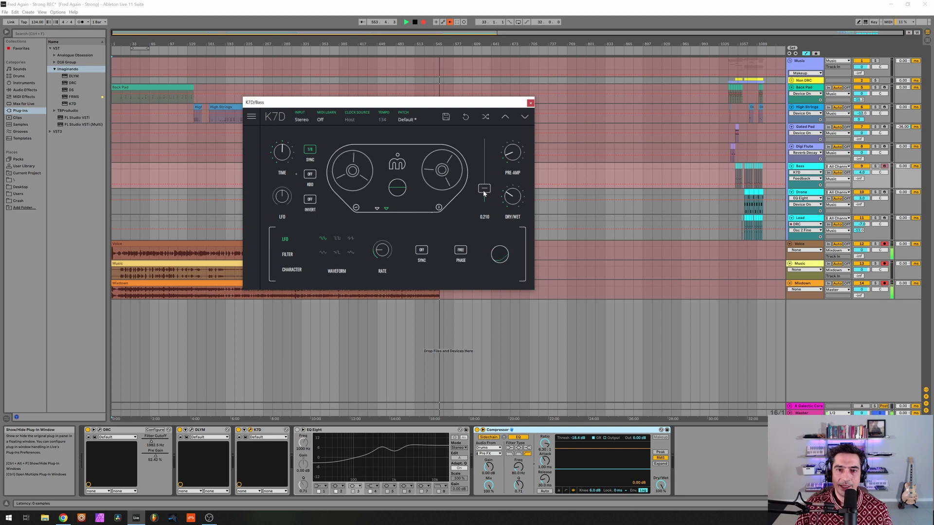
click(512, 199)
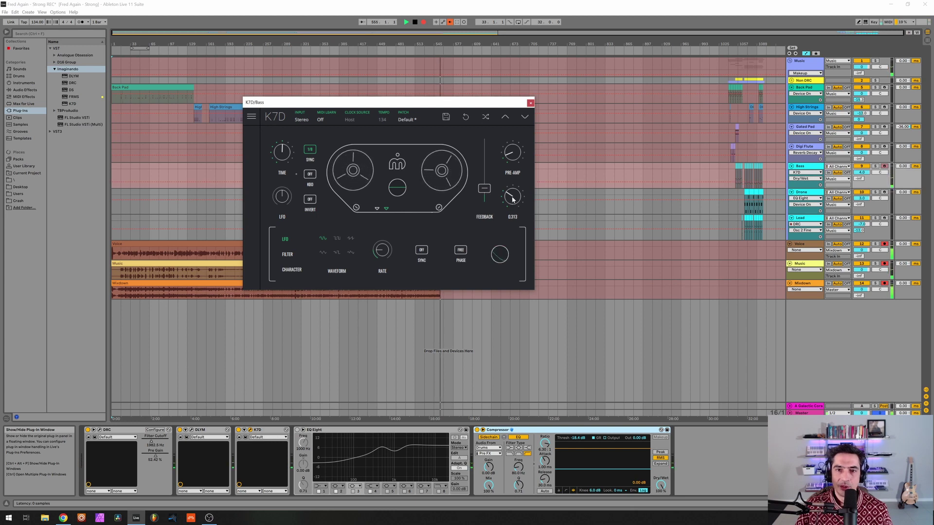
click(291, 270)
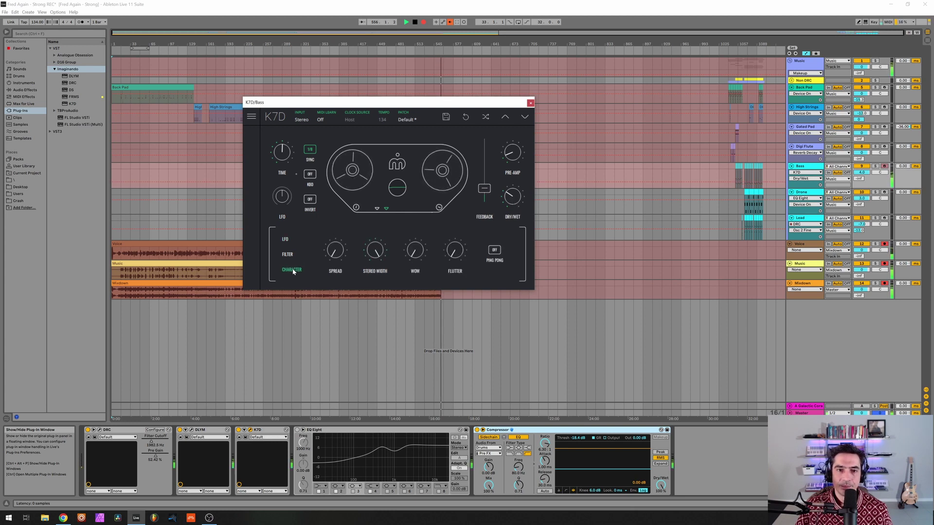
click(375, 250)
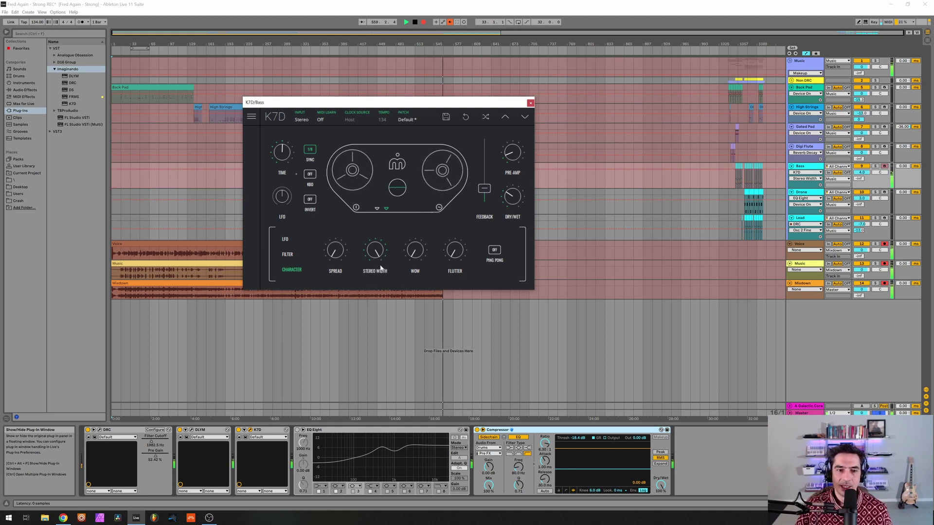
click(530, 103)
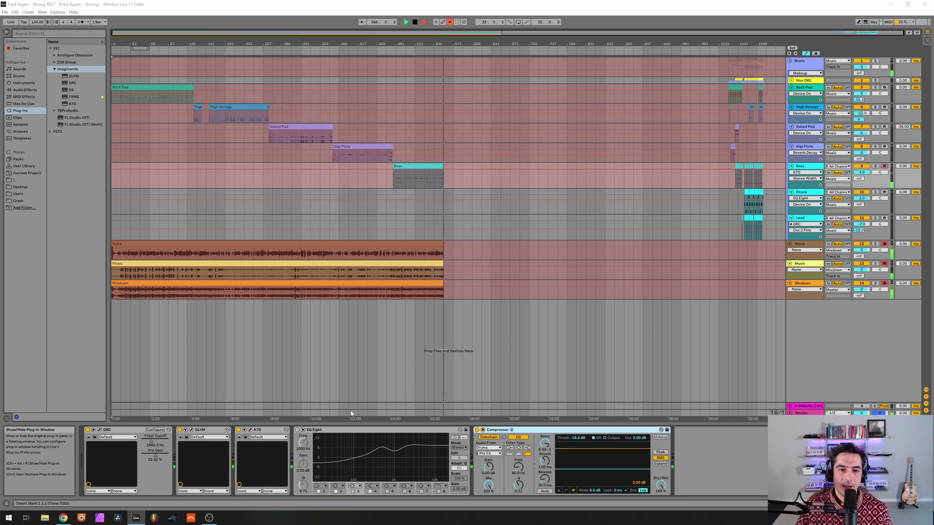
Enable the EQ Eight on the Bass track and inspect the frequency and gain of its active bands
click(311, 430)
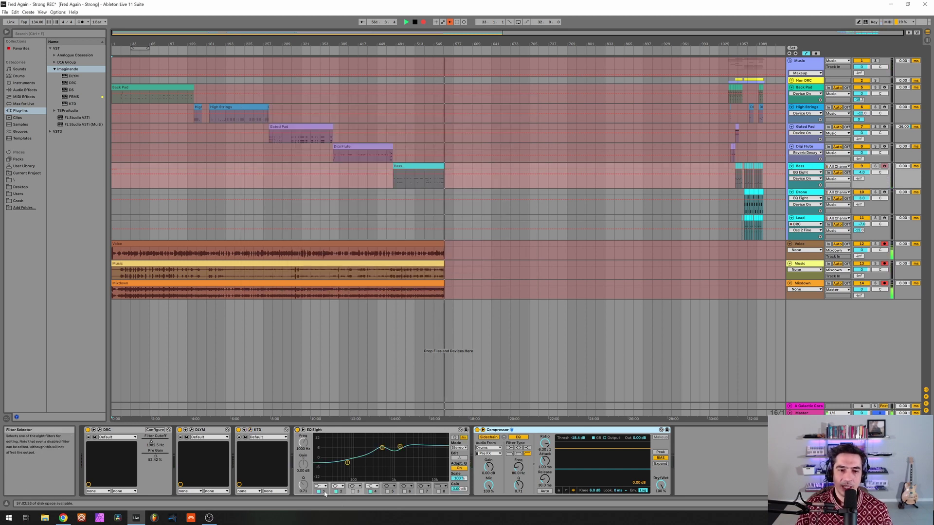
click(325, 493)
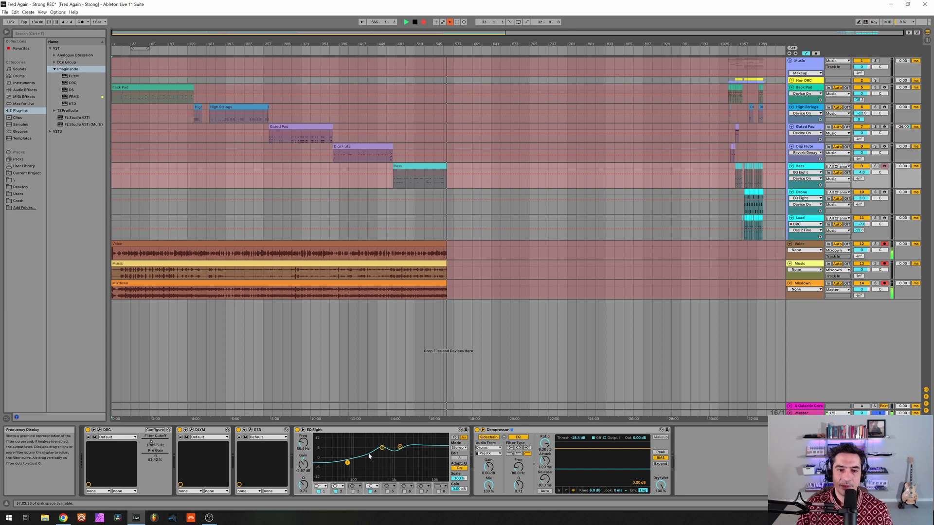
click(382, 448)
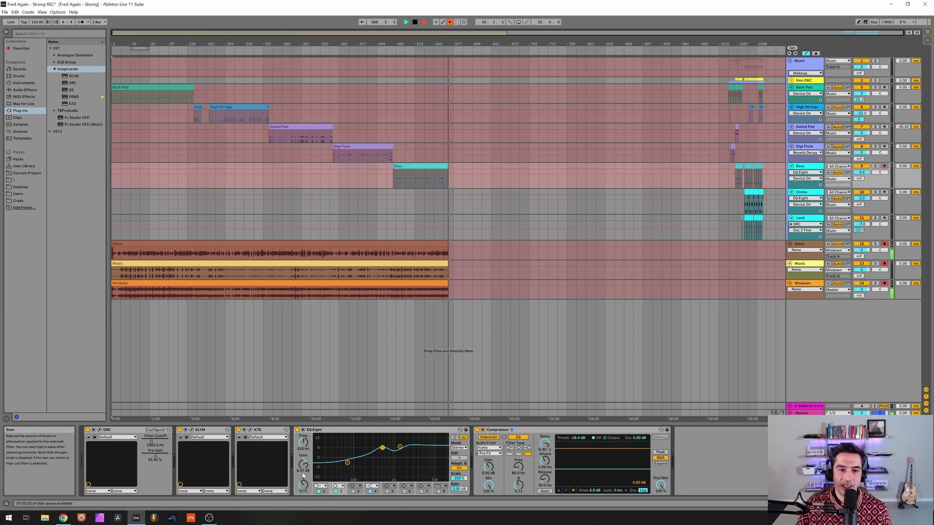
click(399, 447)
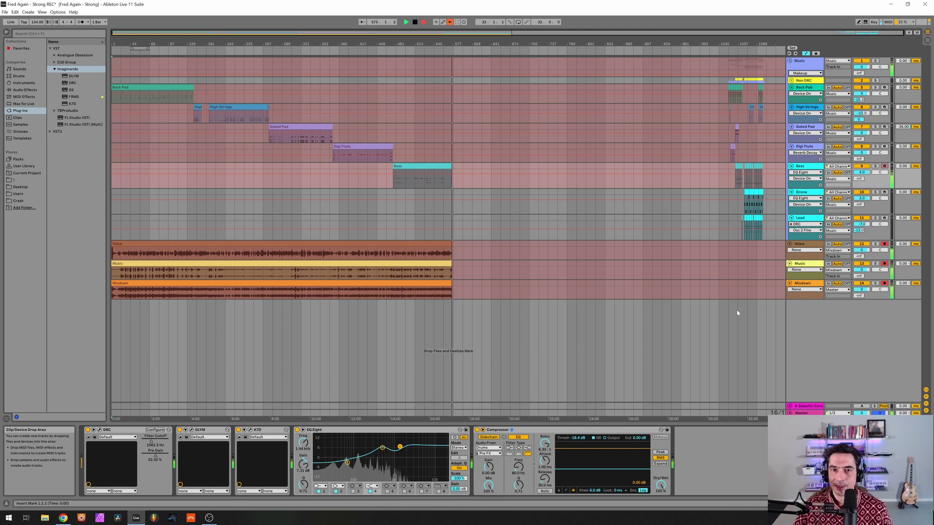
Load the Default patch in the Drone track's DRC, and lower its master level to about 0.87 and pre-gain to about 0.74
click(802, 192)
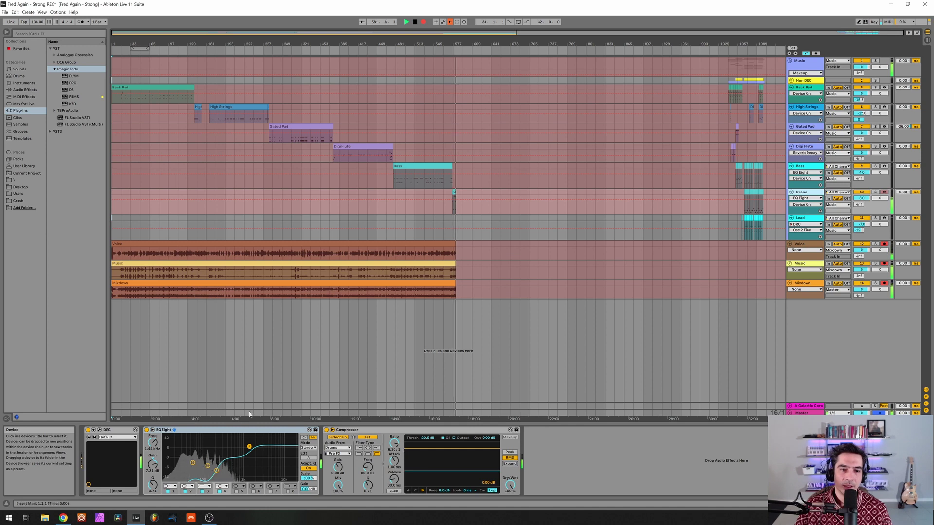
click(147, 430)
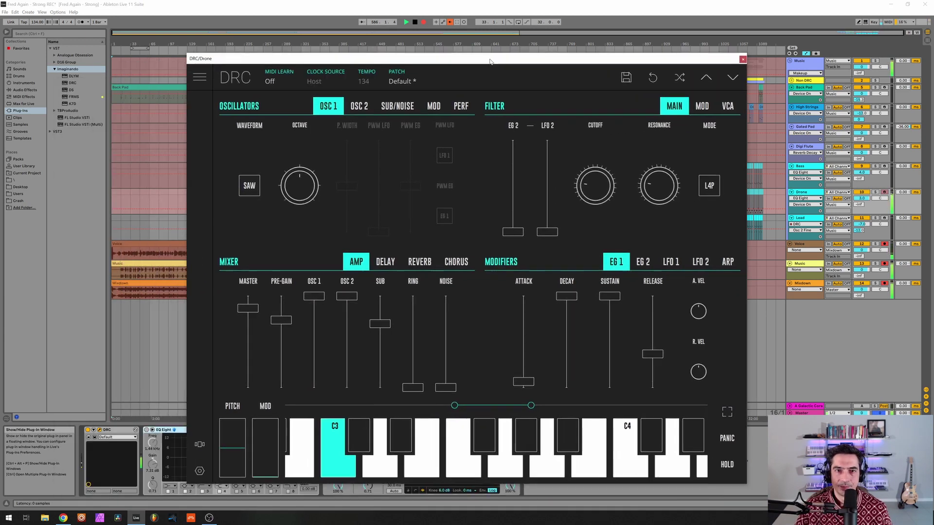
click(404, 81)
click(370, 130)
click(419, 81)
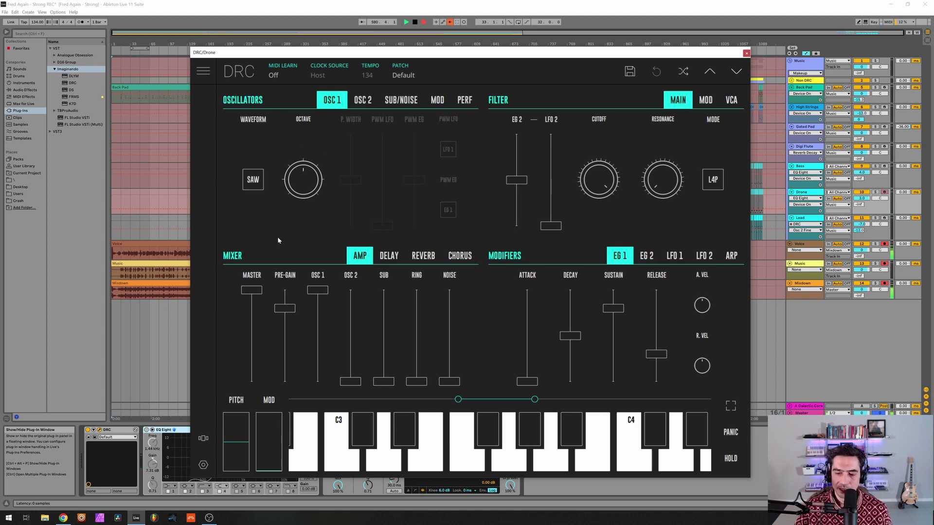
drag(286, 312, 261, 304)
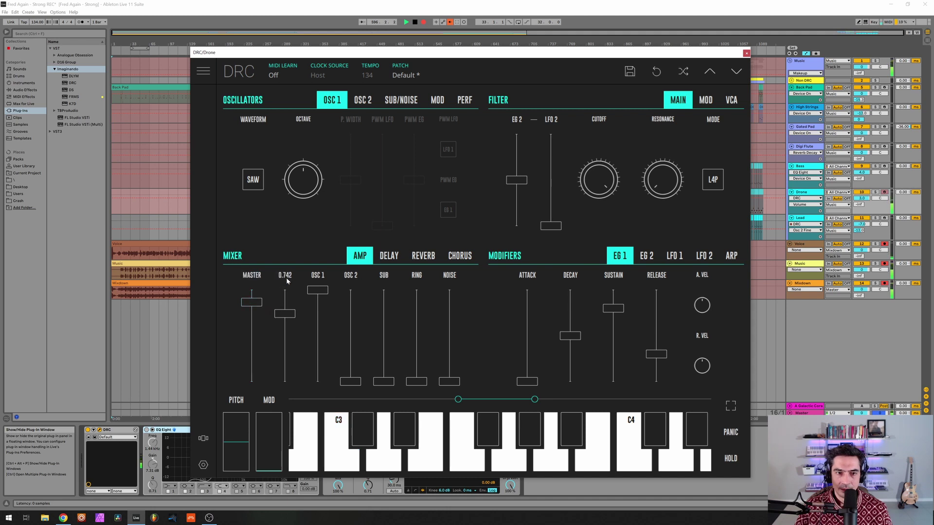
drag(289, 310, 296, 318)
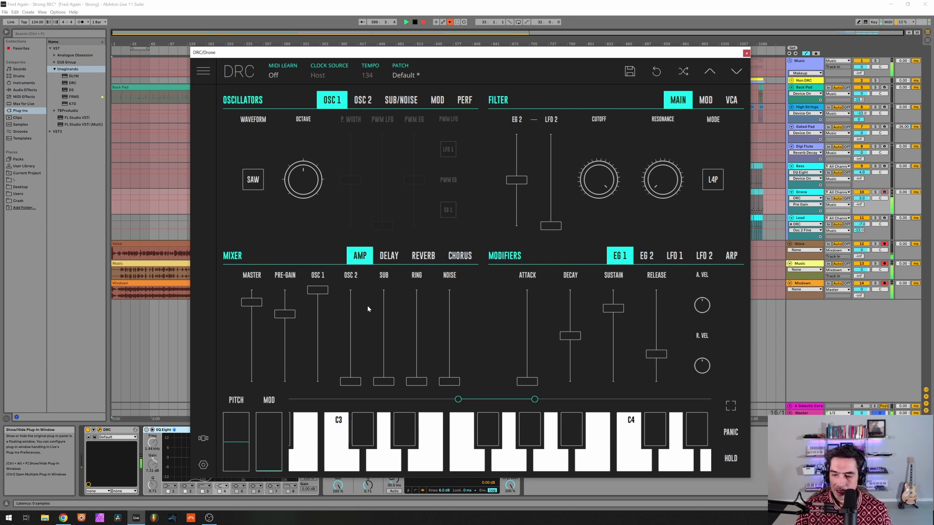
Bring in the Drone's oscillator 2 at full level with a slight upward fine detune, and its saw sub oscillator at about 0.70
drag(351, 317, 354, 150)
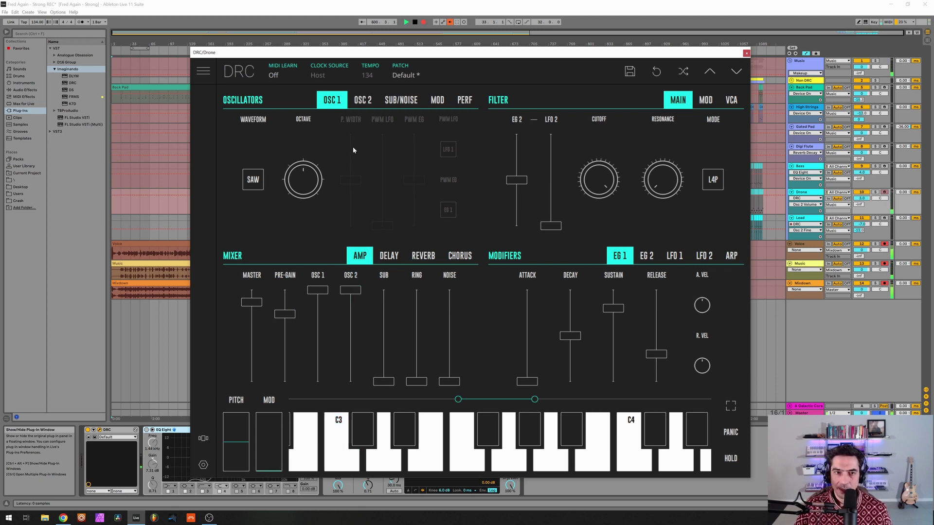
click(362, 100)
click(399, 182)
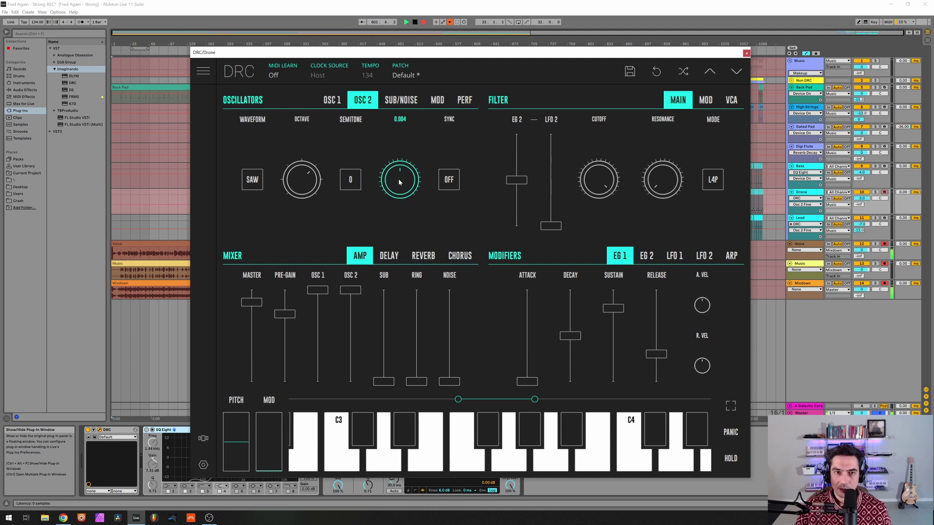
drag(400, 182, 440, 168)
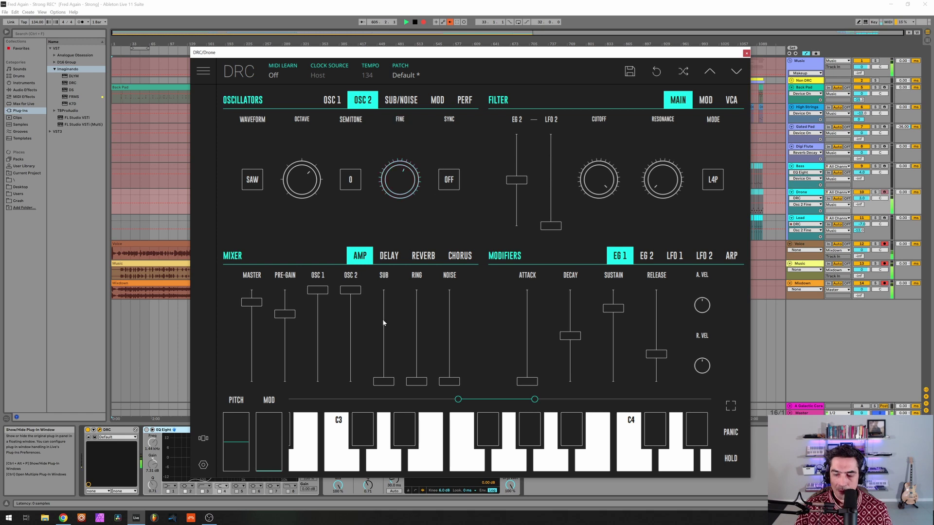
click(398, 101)
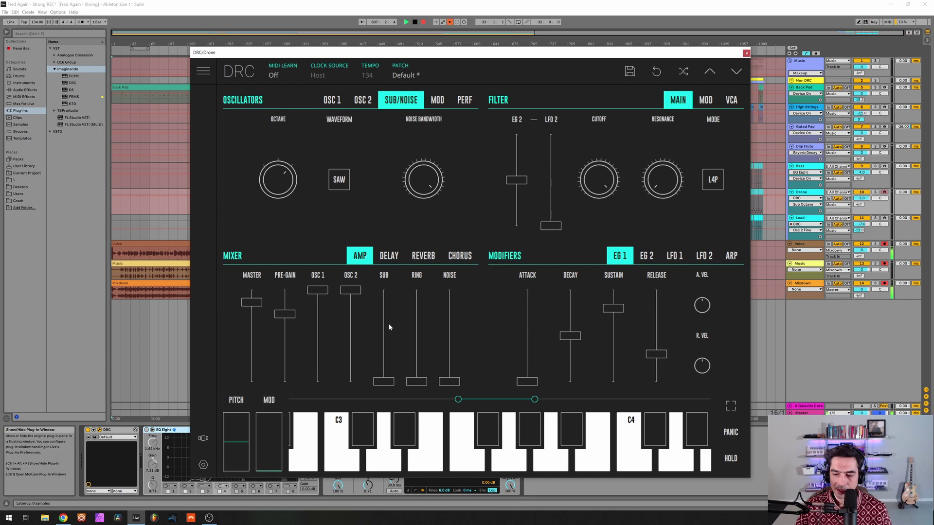
drag(390, 323, 399, 318)
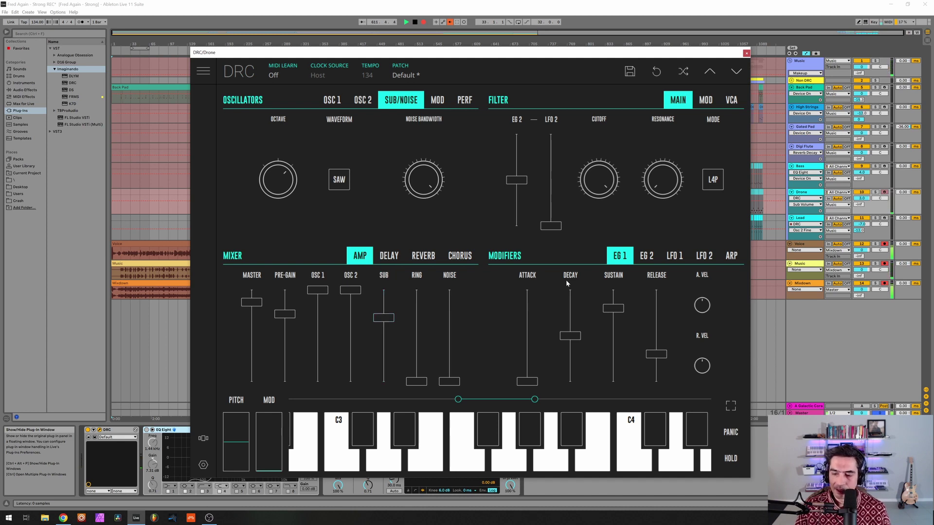
Set the Drone filter's EG 2 amount to its minimum, and its cutoff and resonance to roughly a quarter of their range
drag(517, 180, 517, 225)
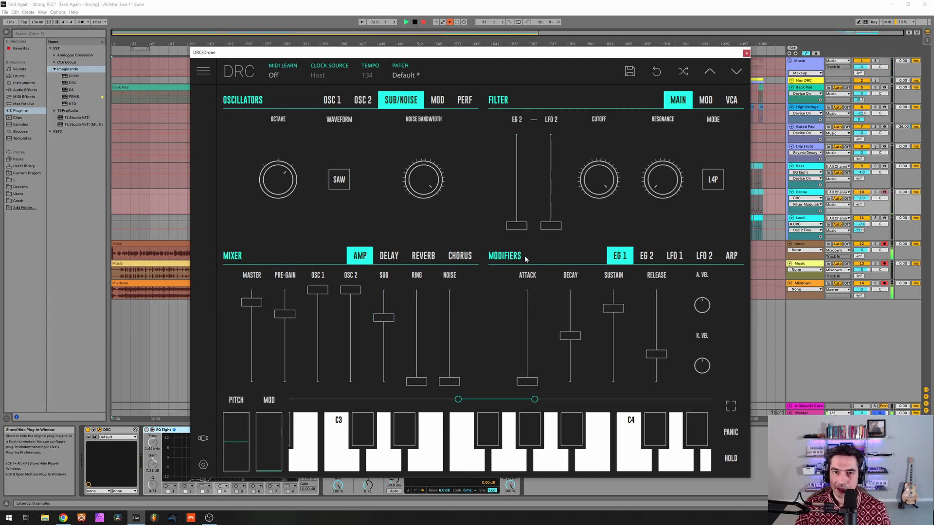
drag(595, 177, 611, 389)
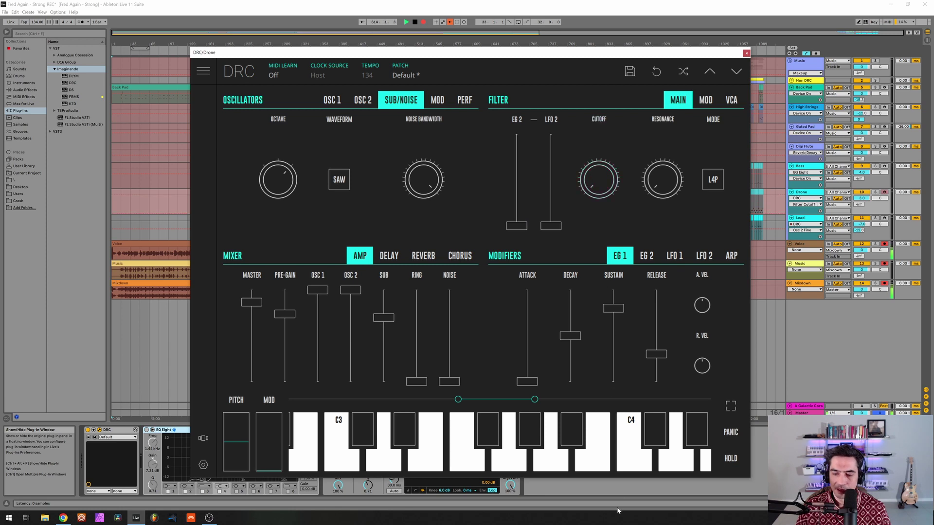
drag(606, 179, 603, 146)
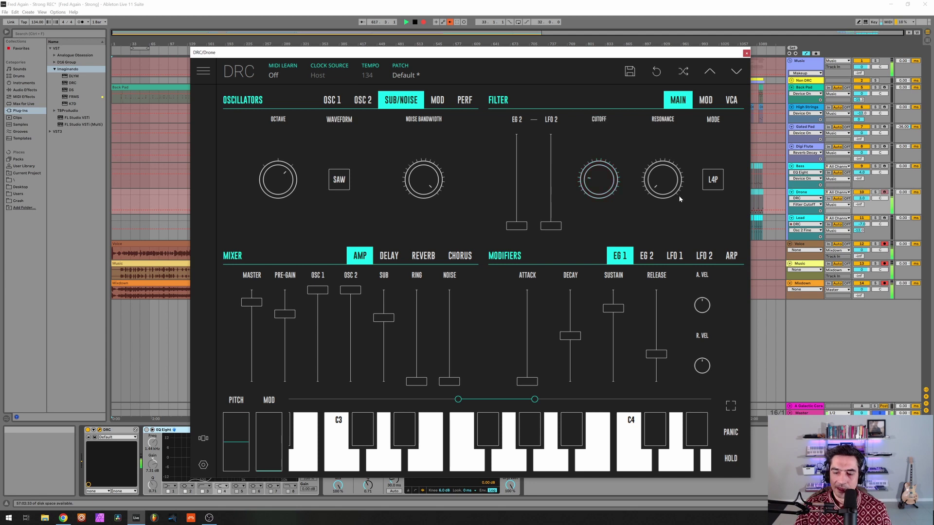
drag(674, 186, 679, 154)
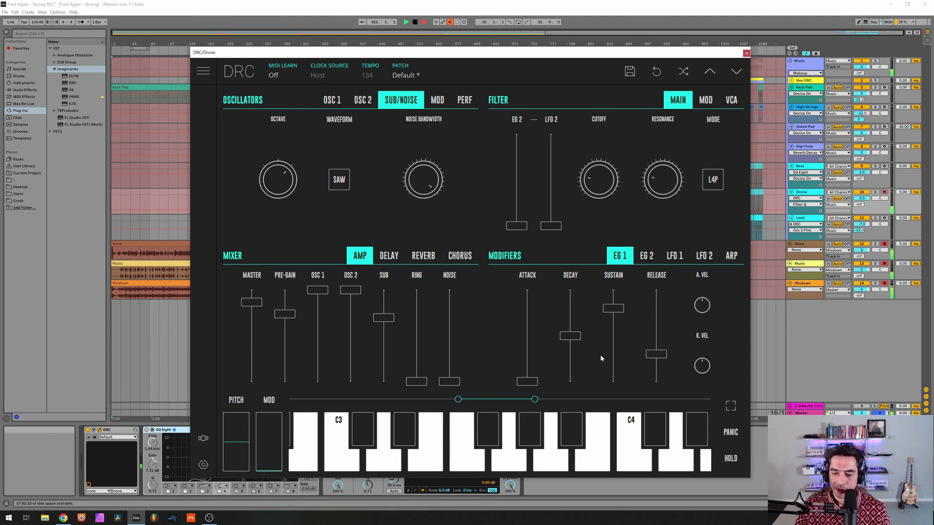
Set the Drone's EG 1 attack to about 0.06, decay and sustain to maximum, and release to about 0.37
drag(531, 375, 526, 378)
drag(582, 304, 604, 288)
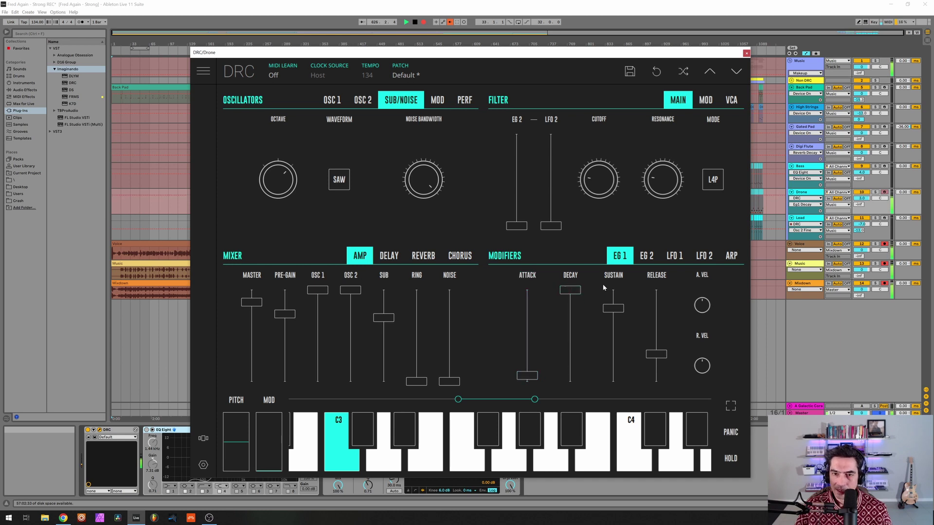
click(614, 291)
drag(662, 356, 667, 350)
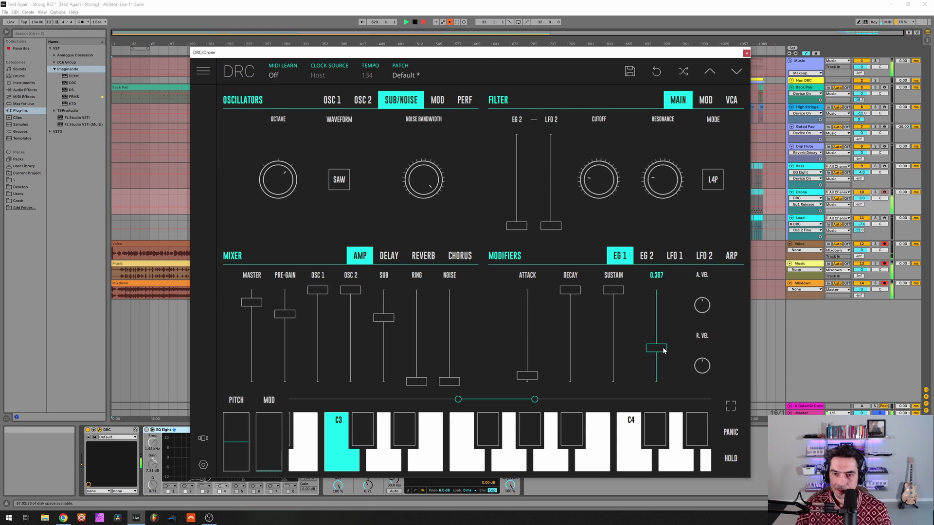
Set the Drone's EG 2 sustain to minimum and its decay to about 0.22
click(646, 257)
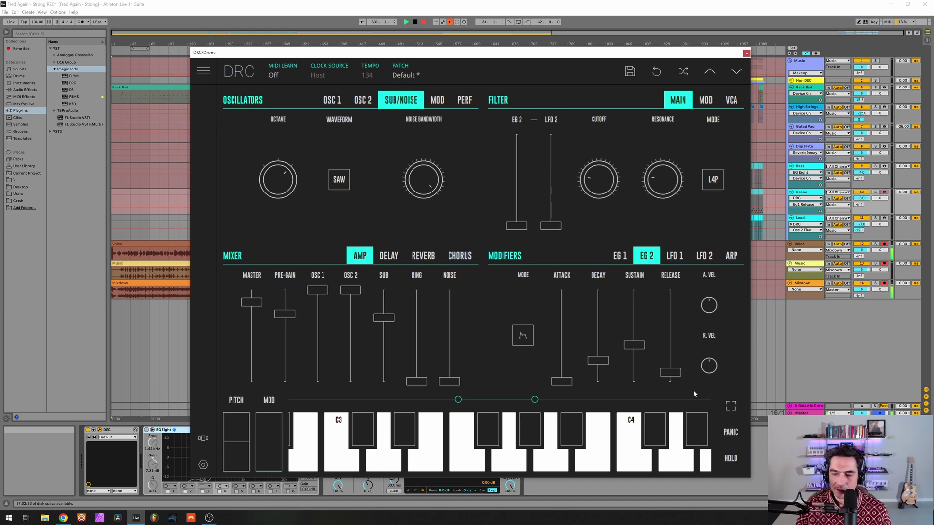
drag(643, 361, 601, 364)
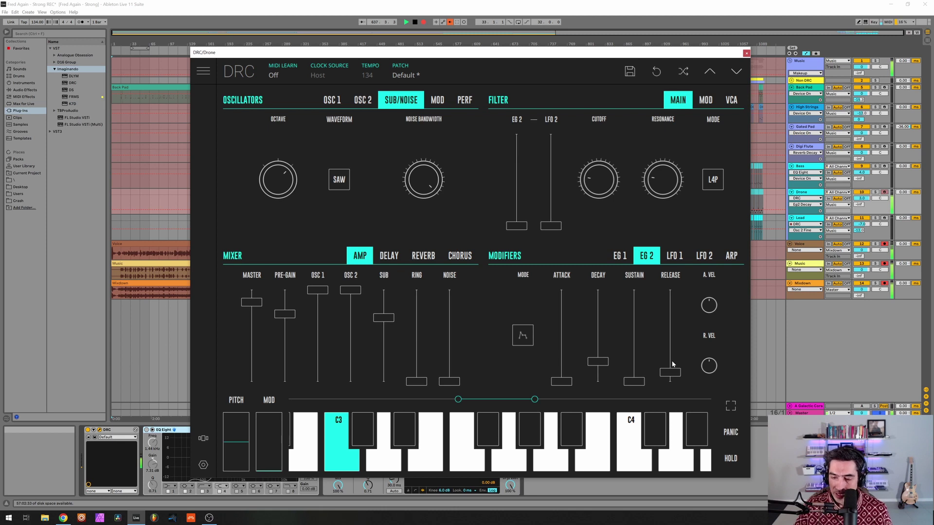
mouse_move(675, 278)
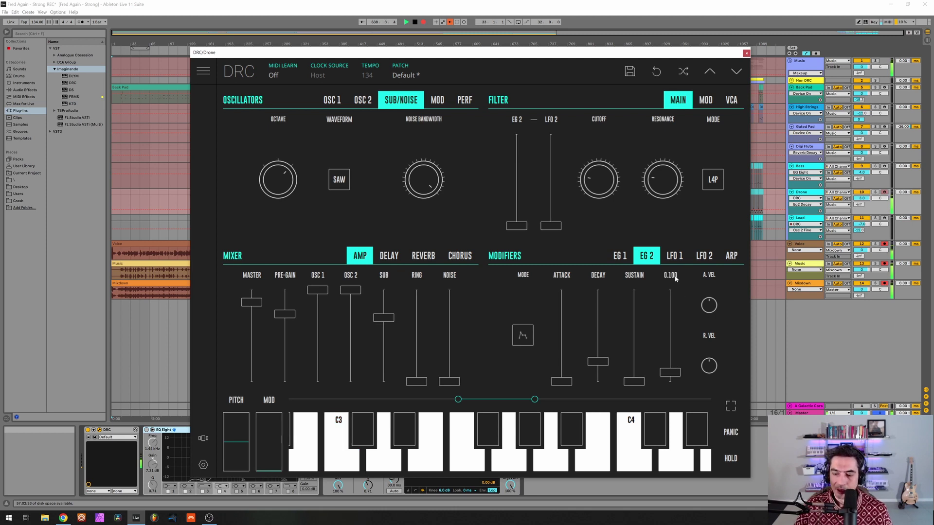
Enable the Drone's chorus with rate about 0.31 and depth about 0.61, and close the synth window
click(460, 255)
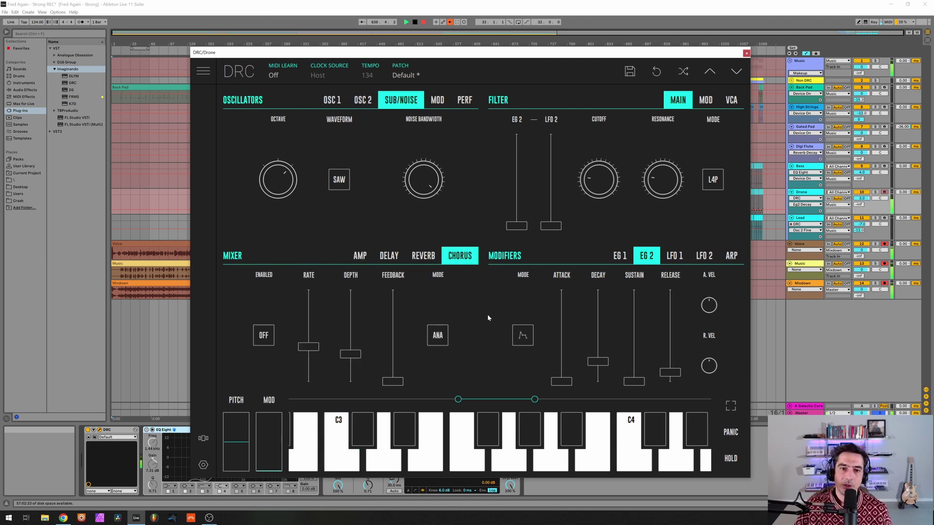
click(264, 335)
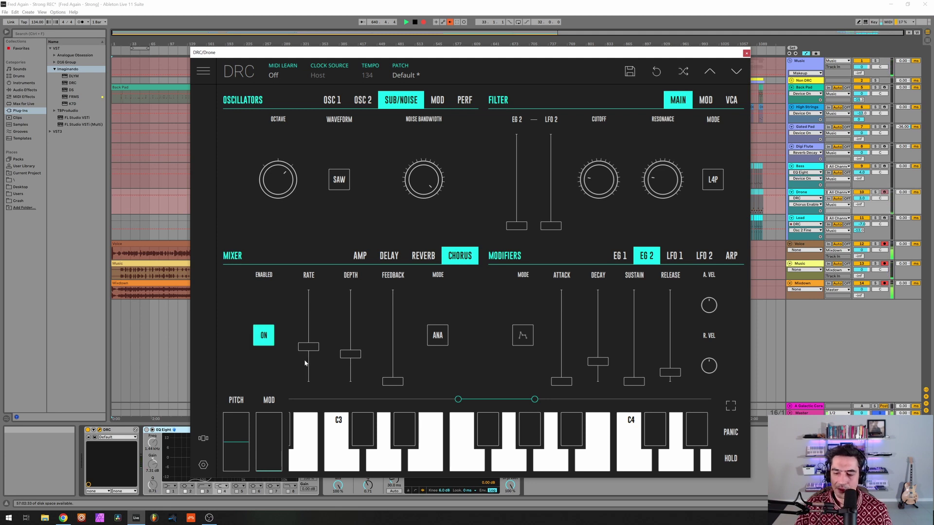
drag(306, 359, 314, 355)
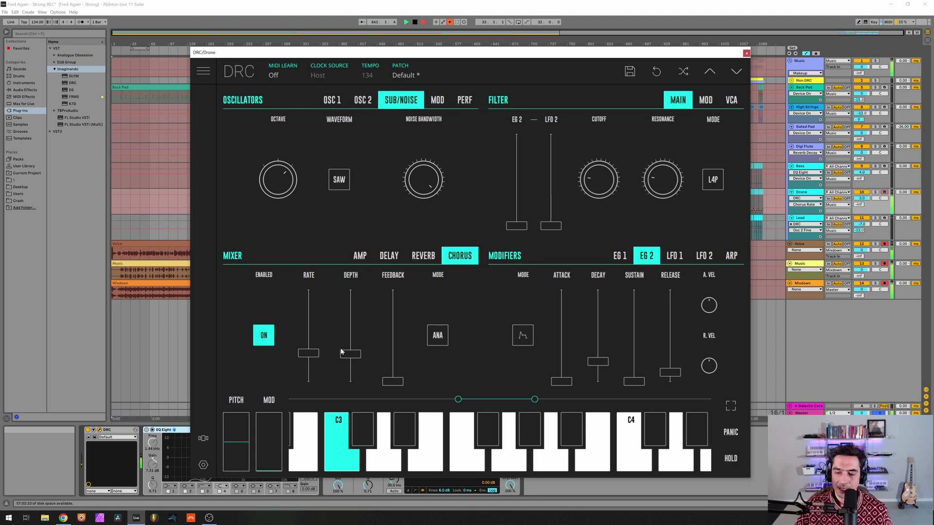
drag(344, 325, 356, 329)
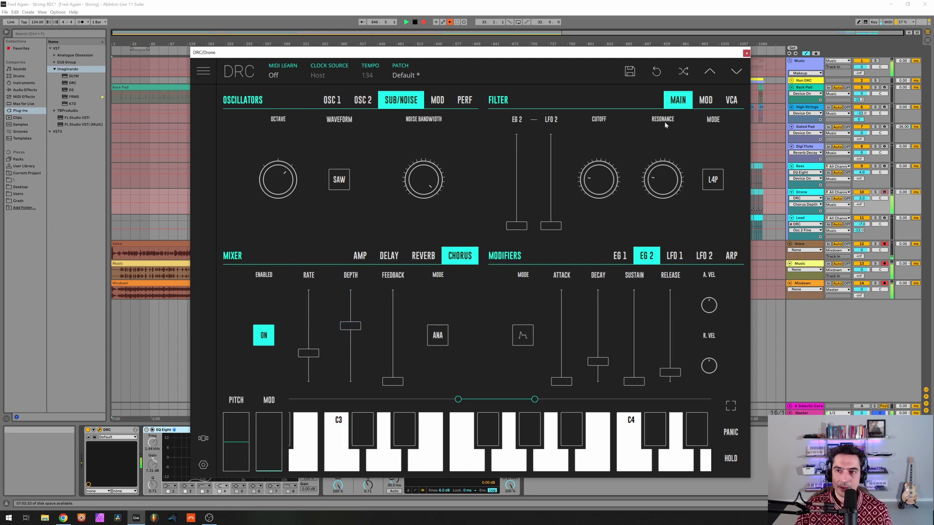
click(746, 53)
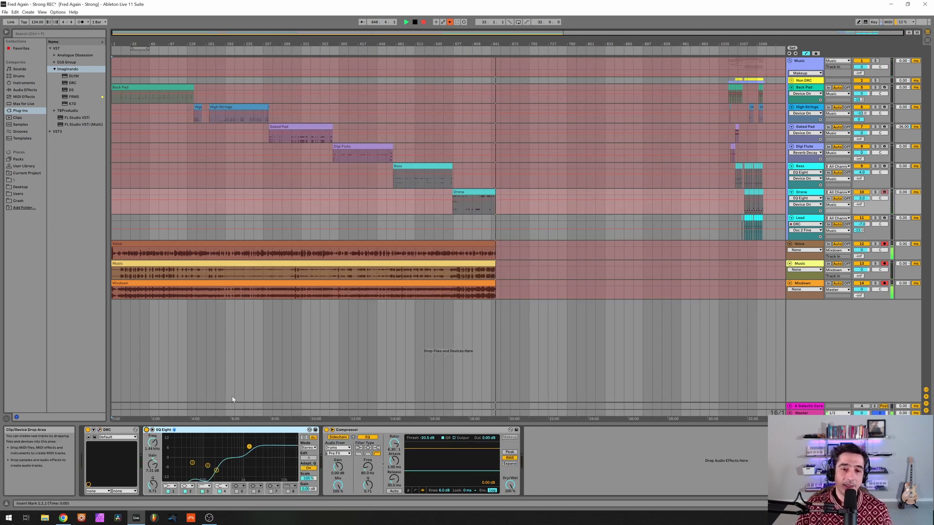
Examine the frequency and gain settings of each active band in the Drone's EQ Eight
click(193, 463)
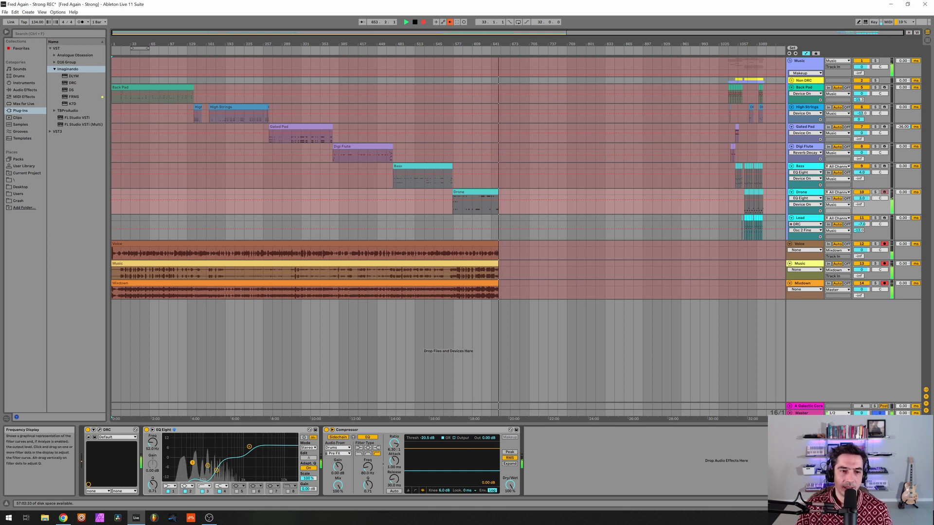
click(207, 465)
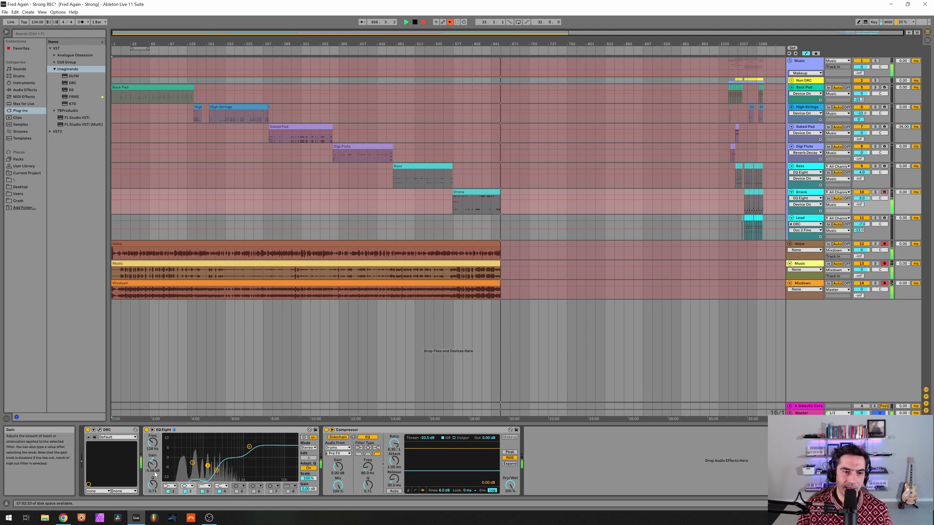
click(216, 470)
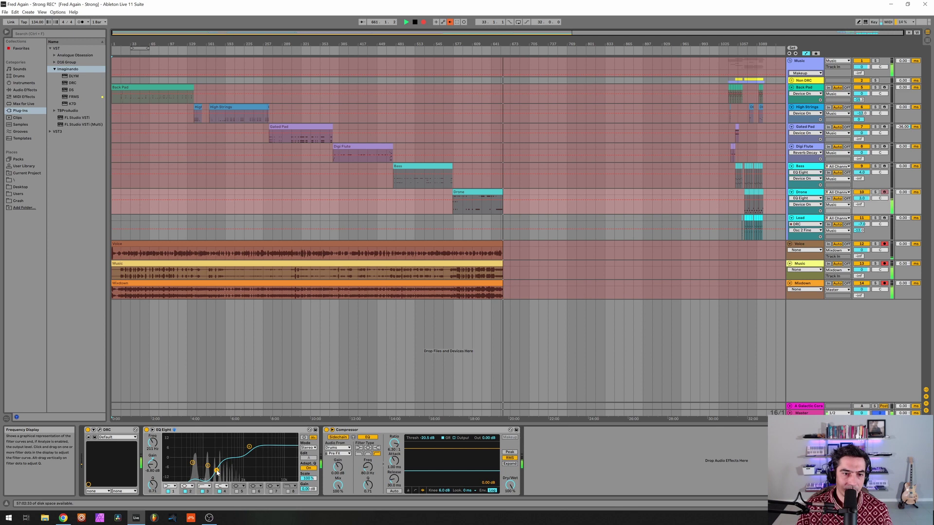
click(207, 465)
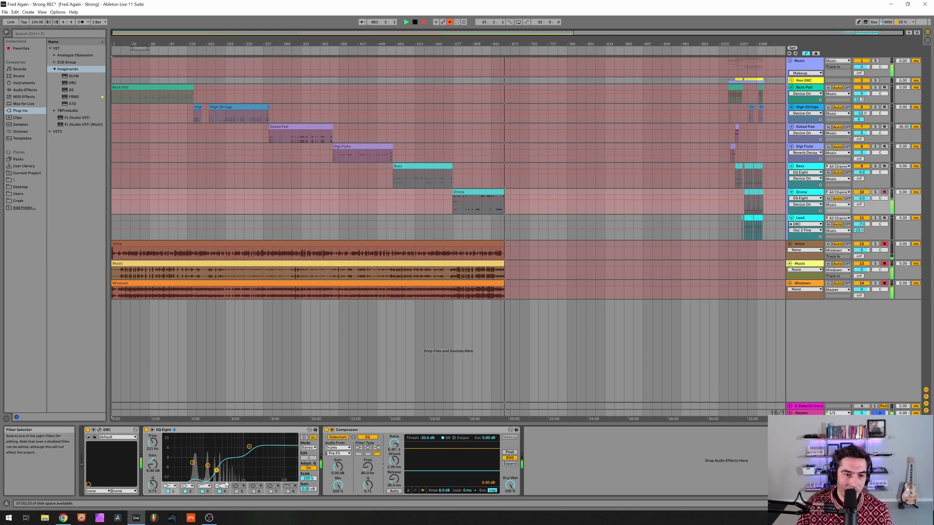
click(216, 471)
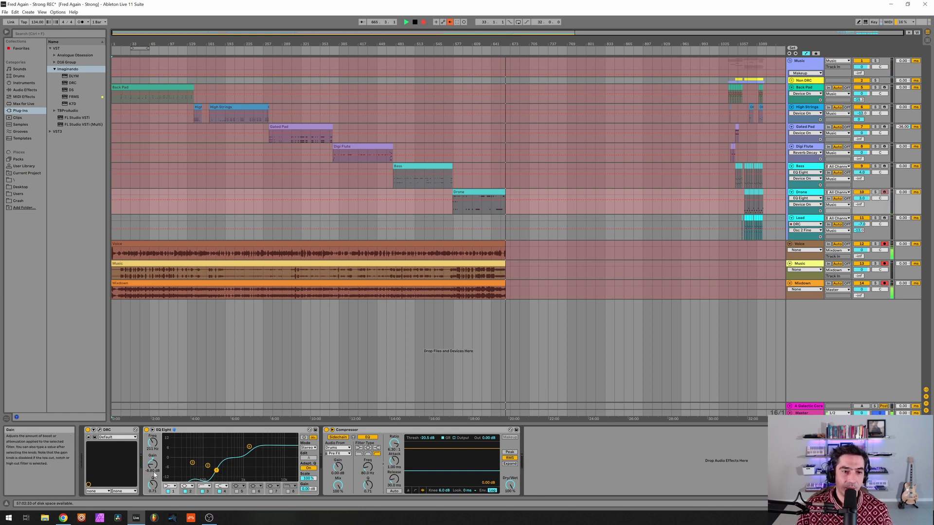
click(249, 447)
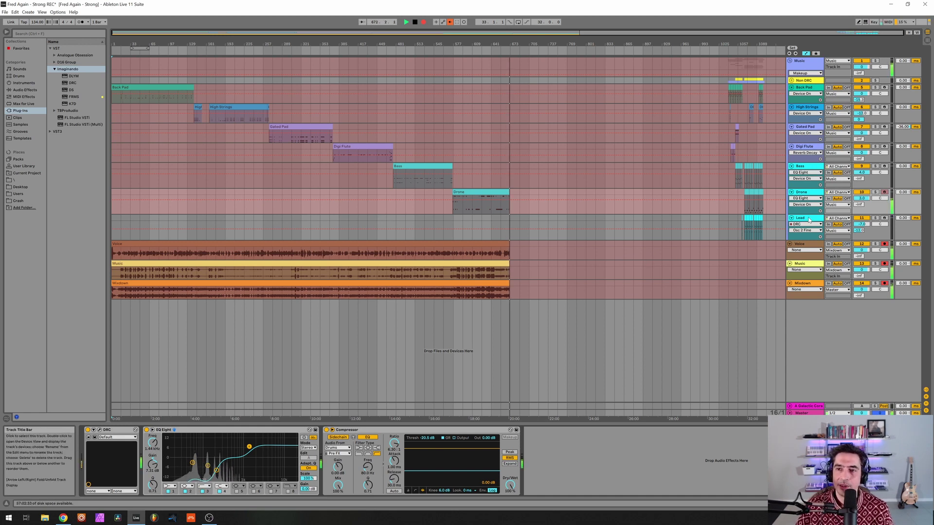
Bypass the EQ Eight and K7D effects on the Lead track
click(777, 227)
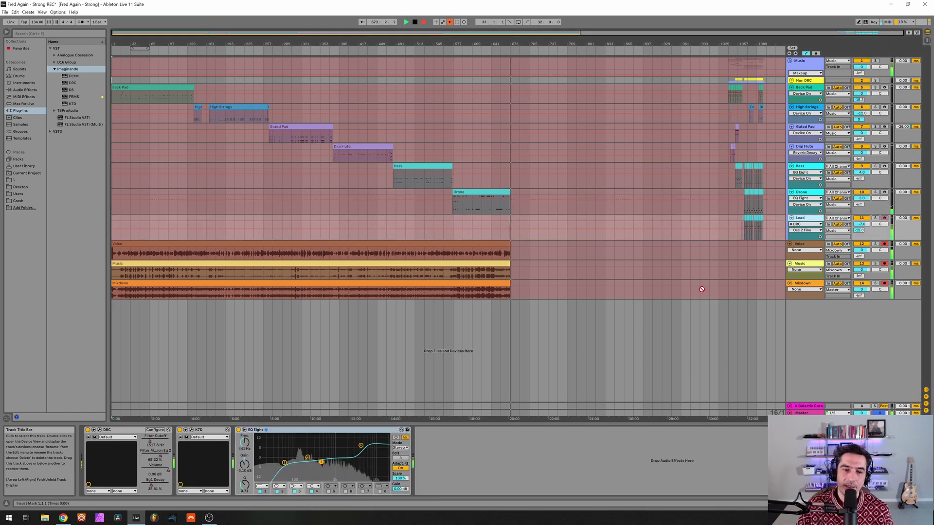
click(238, 430)
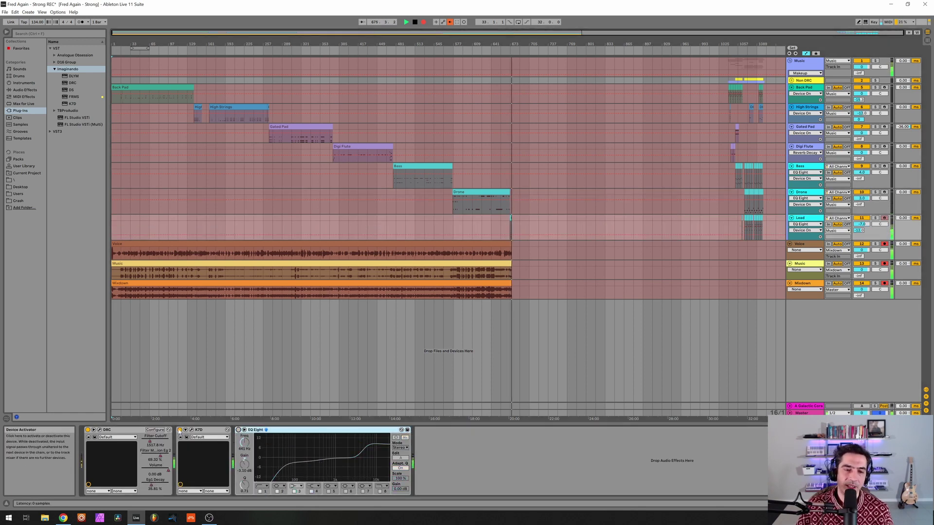
click(179, 430)
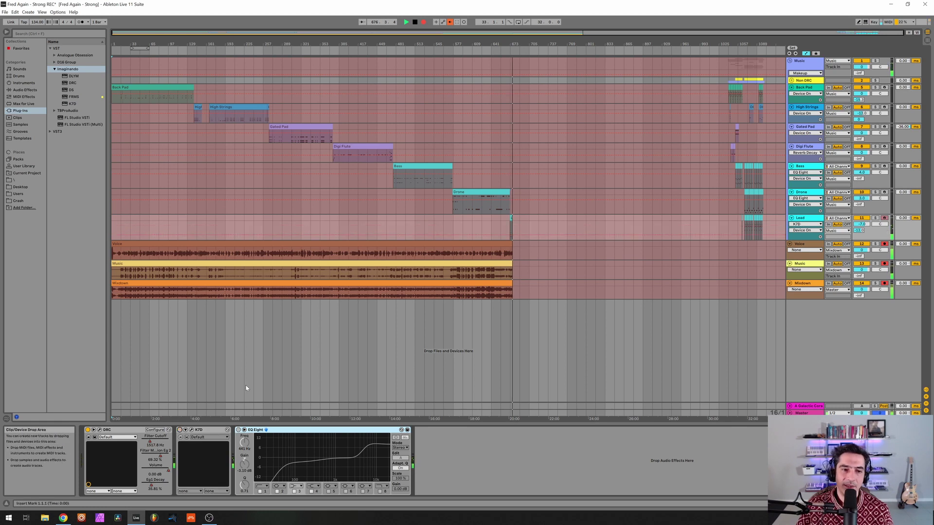
Load the factory Default patch in the Lead track's DRC and return to its synth controls
click(99, 430)
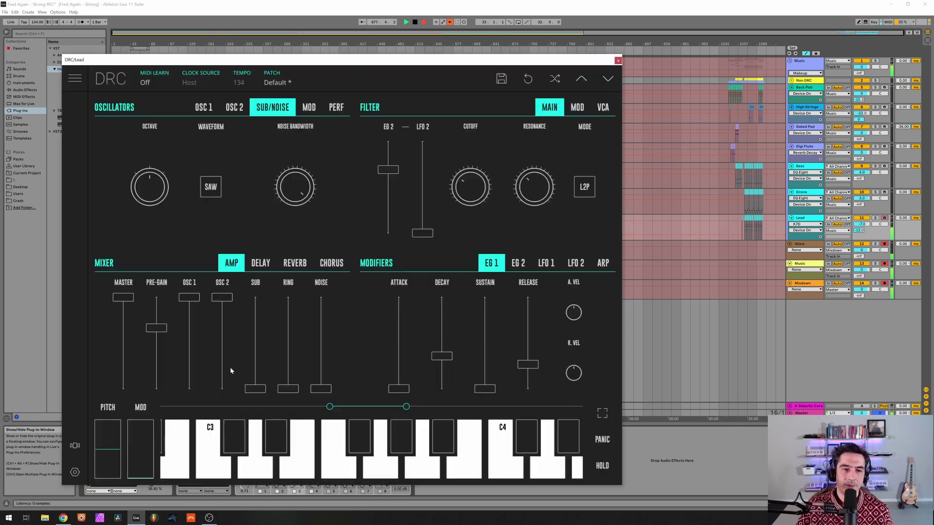
click(309, 80)
click(288, 130)
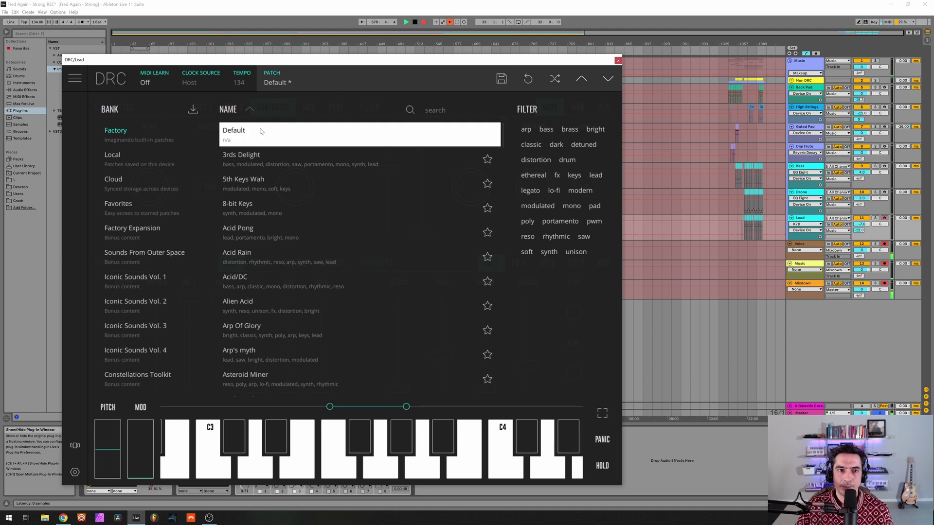
drag(356, 66, 472, 55)
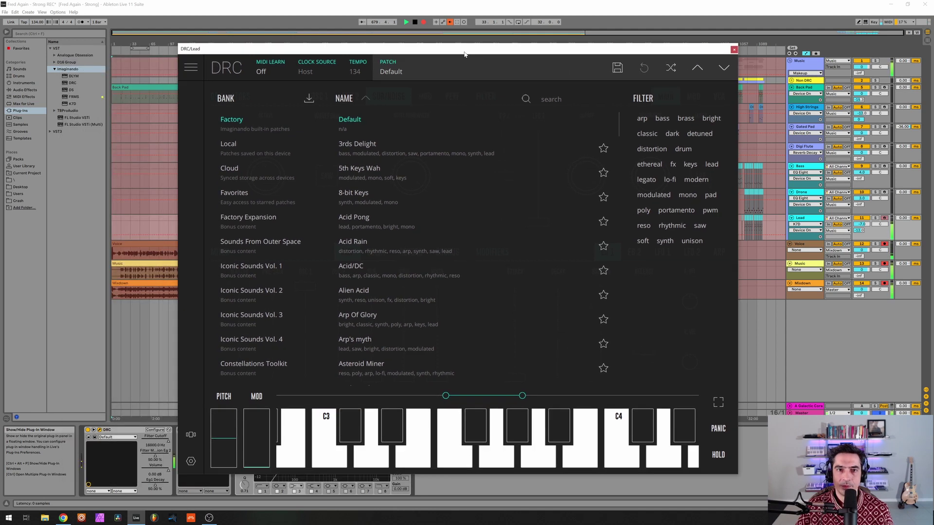
click(412, 73)
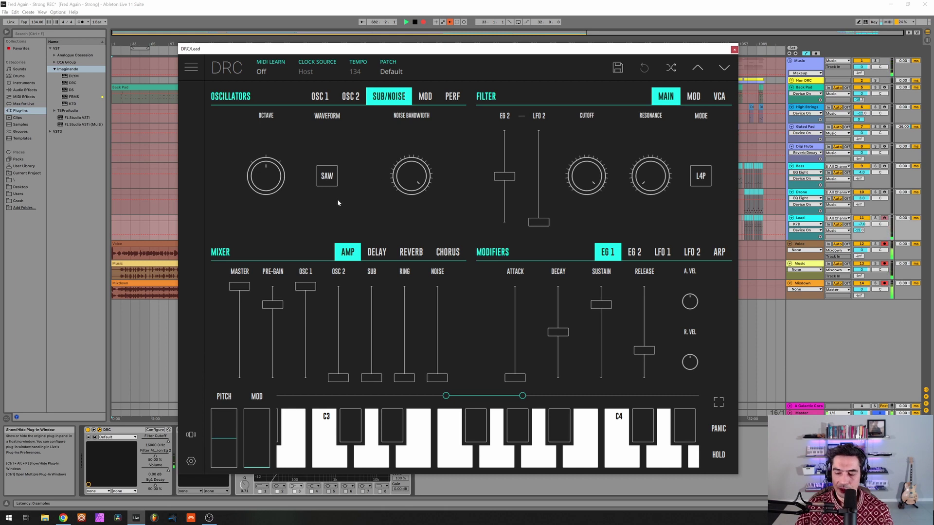
Lower the Lead's pre-gain to about 0.67, and bring in oscillator 2 at full level with a slight upward fine detune
click(275, 316)
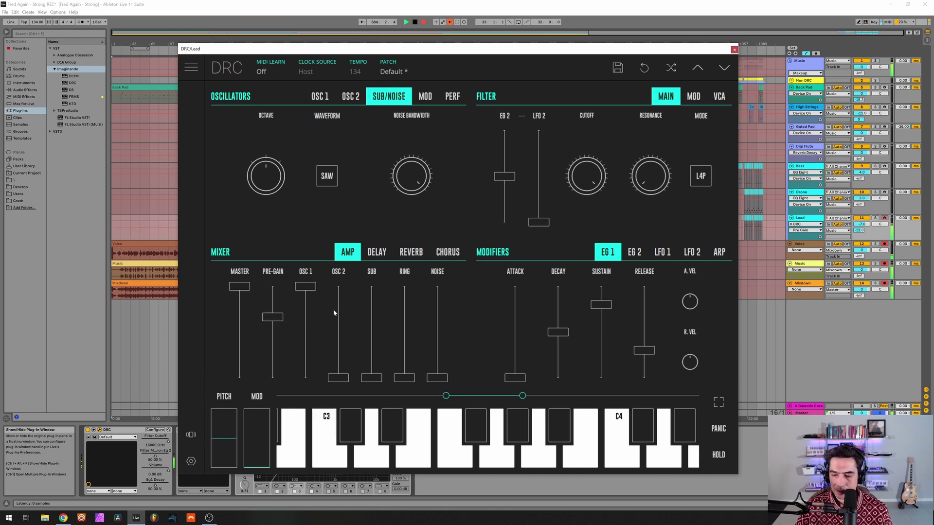
drag(339, 346, 339, 271)
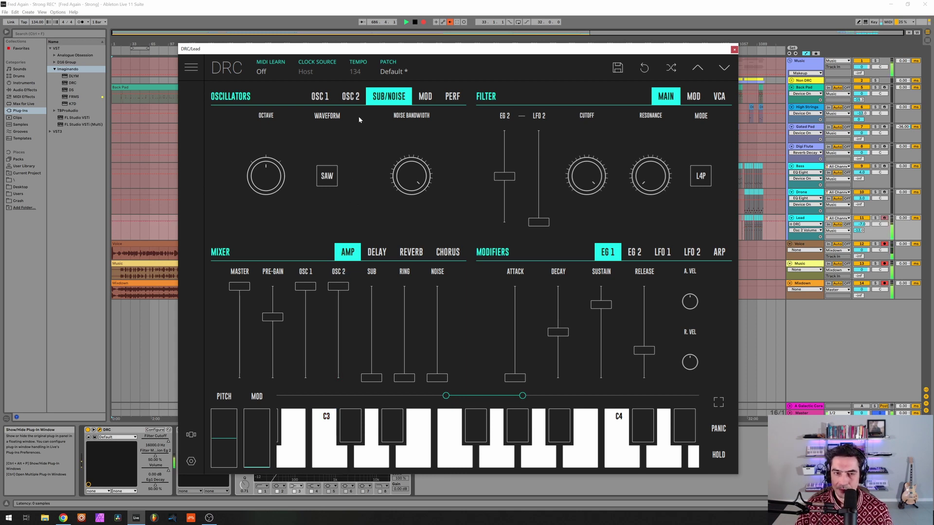
click(352, 99)
click(394, 188)
drag(394, 188, 426, 167)
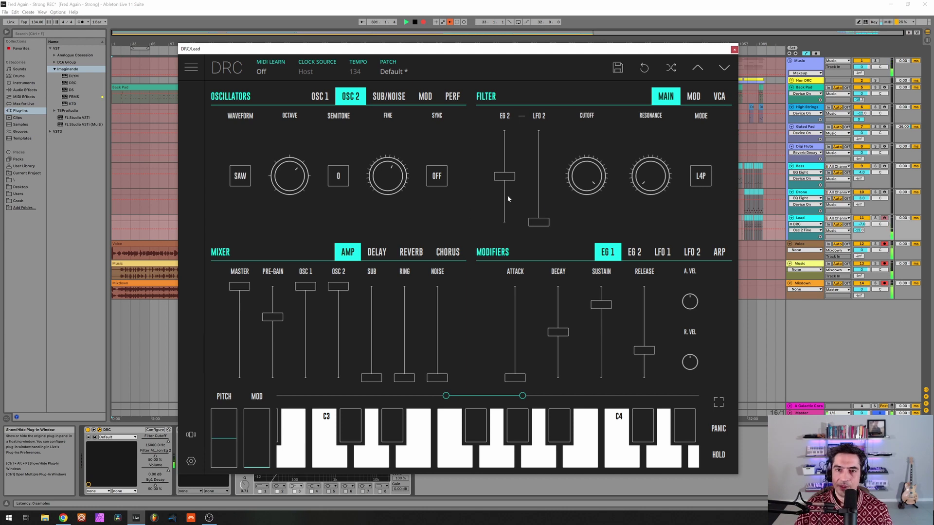
Set the Lead filter's EG 2 amount to minimum, cutoff to about 1498 Hz and resonance to about 0.35
drag(507, 197, 506, 229)
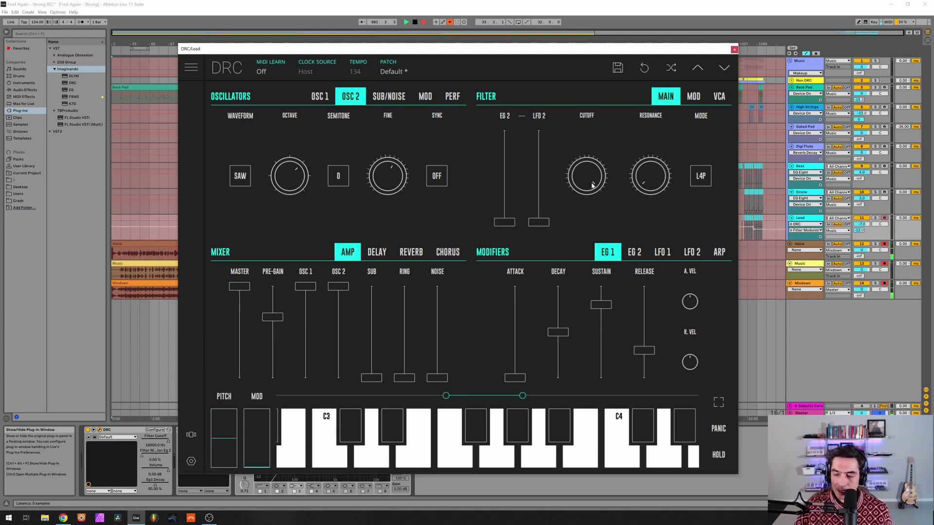
drag(592, 185, 593, 321)
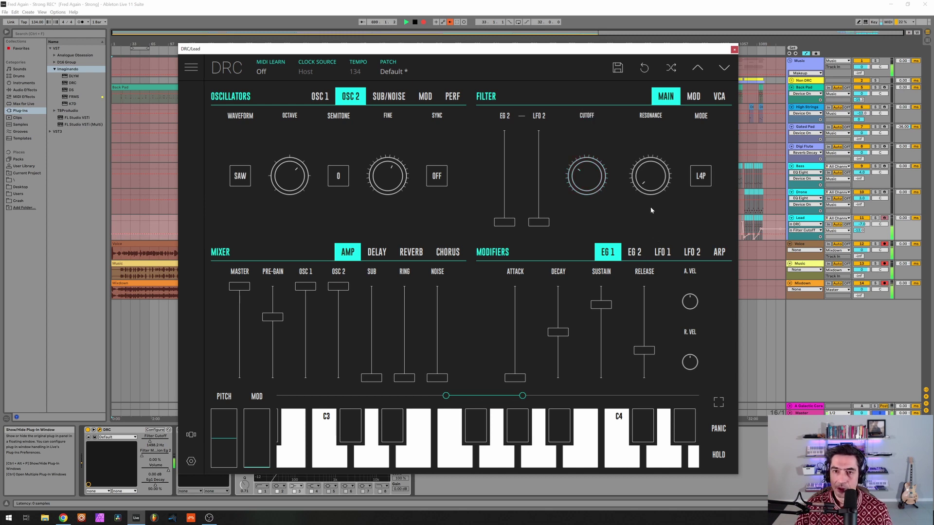
drag(651, 190, 642, 151)
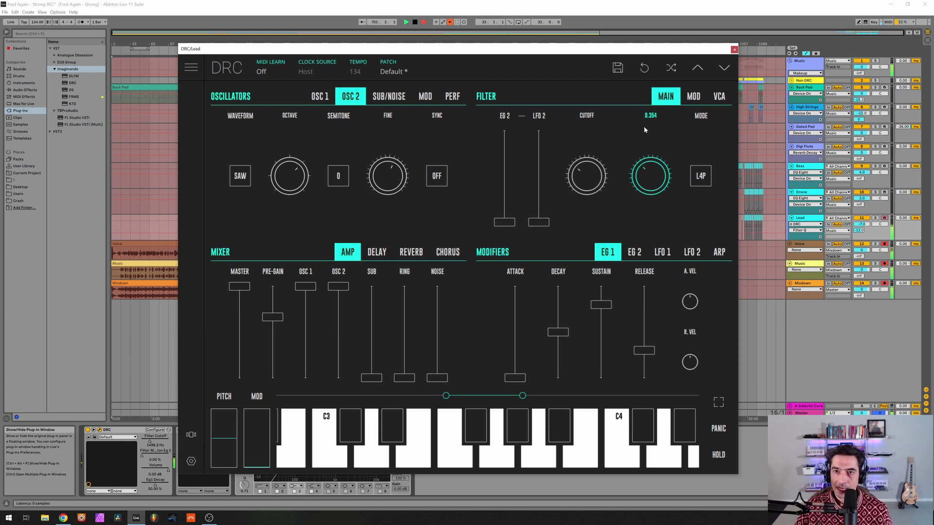
Switch the Lead's filter mode to L2P and raise its VCA keyboard amount to maximum
click(702, 183)
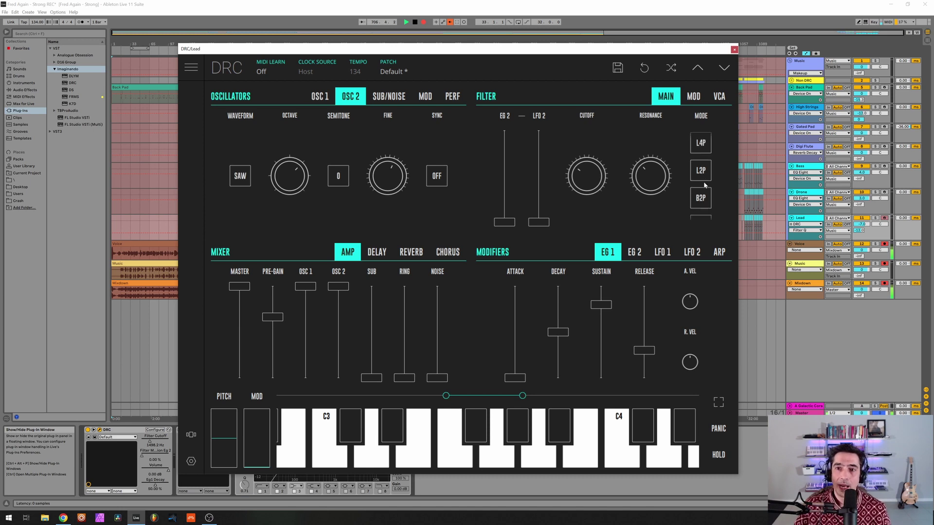
click(702, 175)
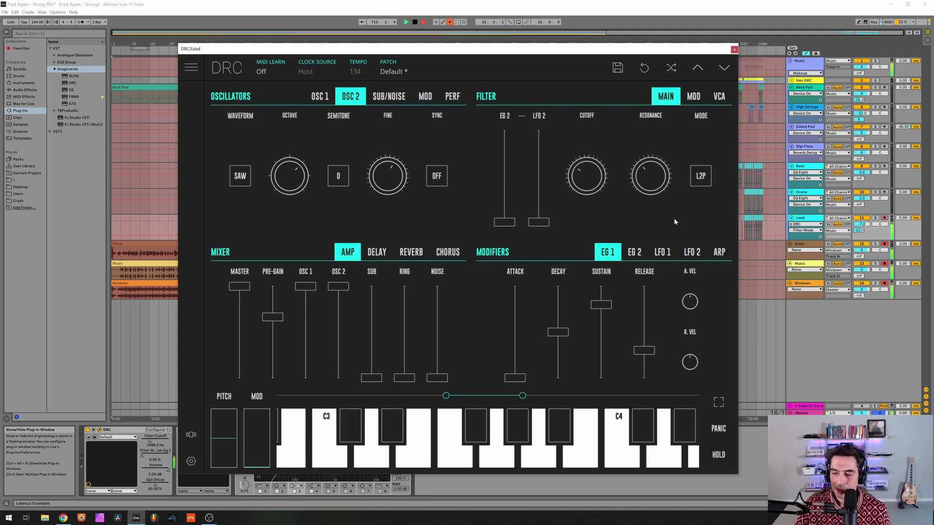
click(720, 96)
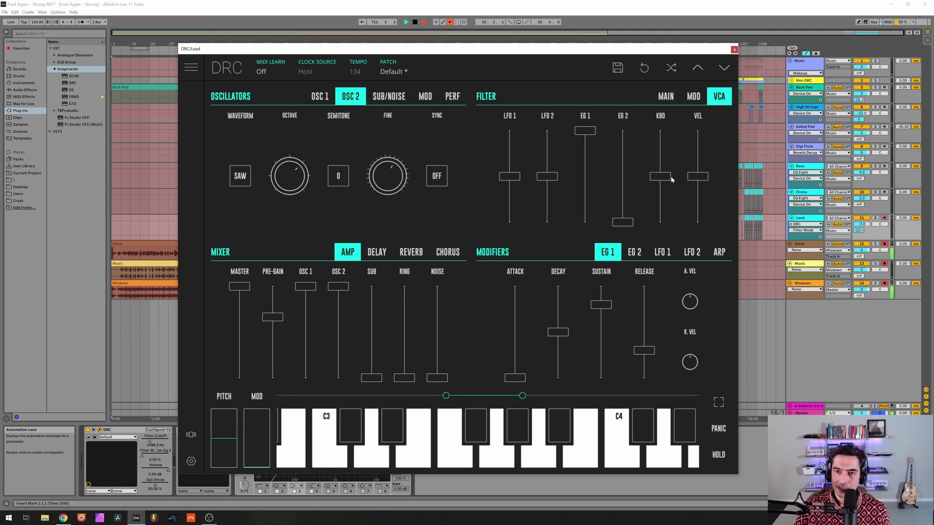
drag(663, 172, 661, 130)
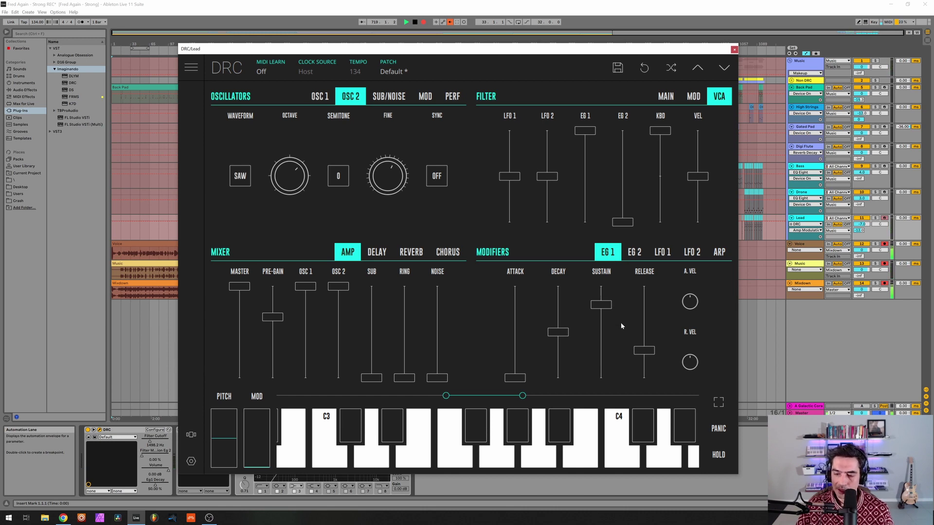
Set the Lead's EG 1 sustain to minimum, decay to about 0.36 and release to about 0.27
drag(599, 332, 601, 377)
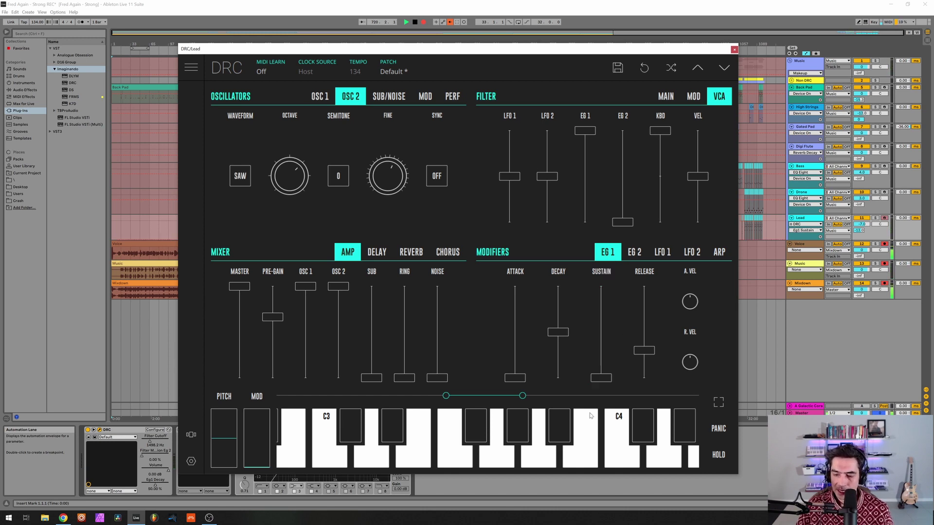
drag(555, 356, 565, 347)
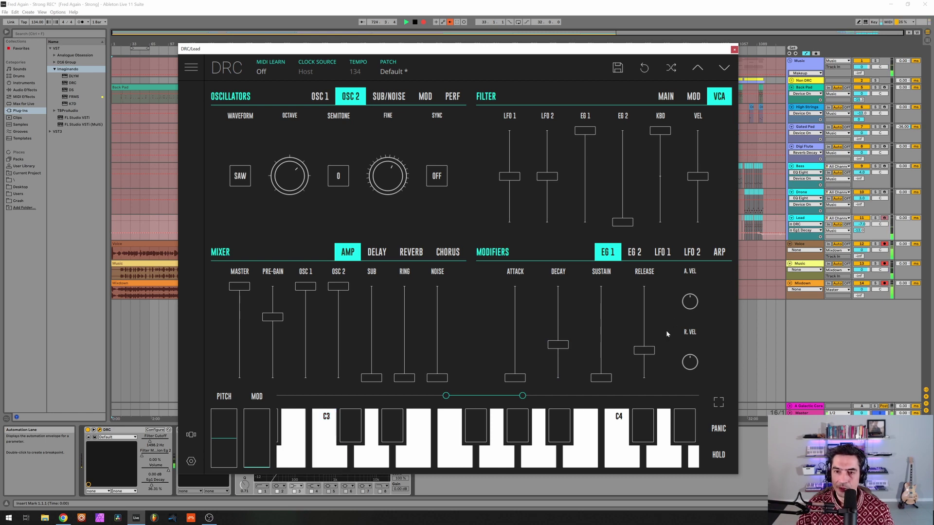
drag(645, 346, 642, 356)
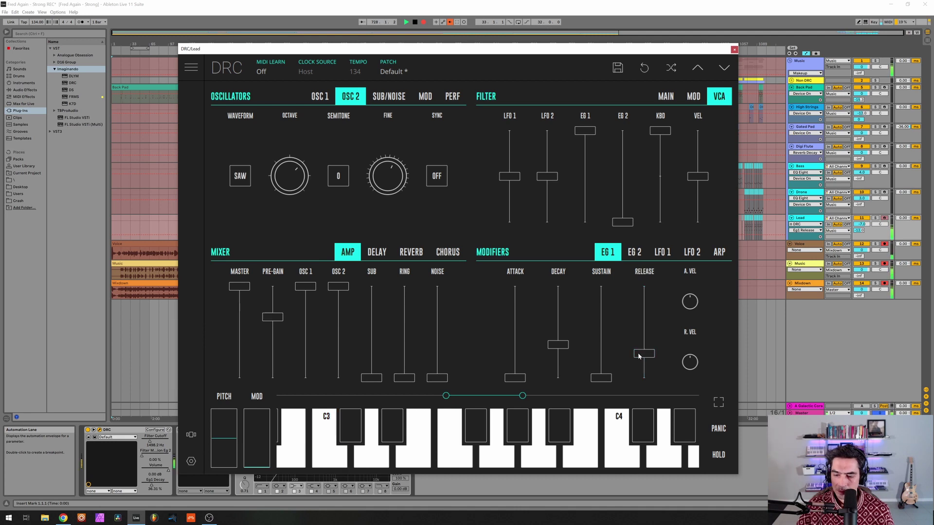
Set the Lead's EG 2 sustain to minimum, raise its decay slightly, and set its release to about 0.456
click(633, 254)
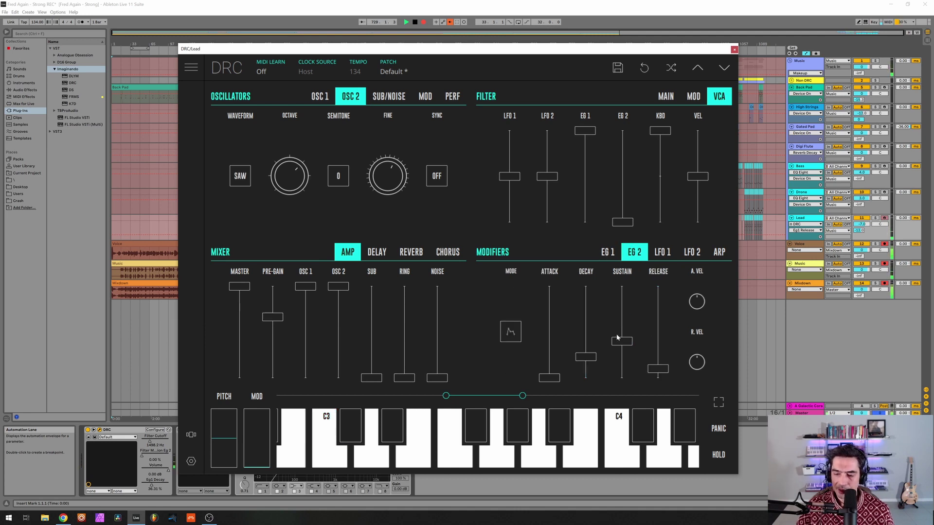
drag(624, 364, 599, 352)
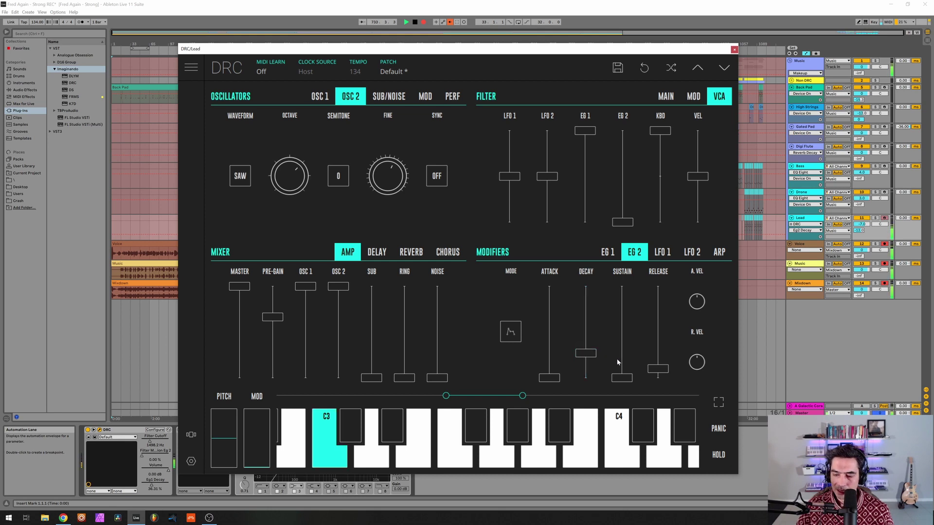
click(659, 336)
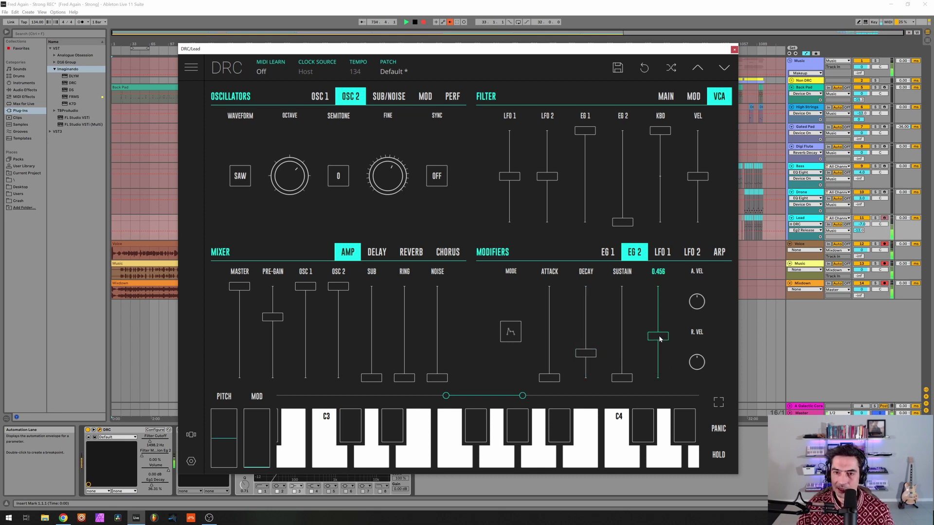
Raise the Lead's reverb amount to about one fifth, and its reverb modulation and decay to about half
click(417, 251)
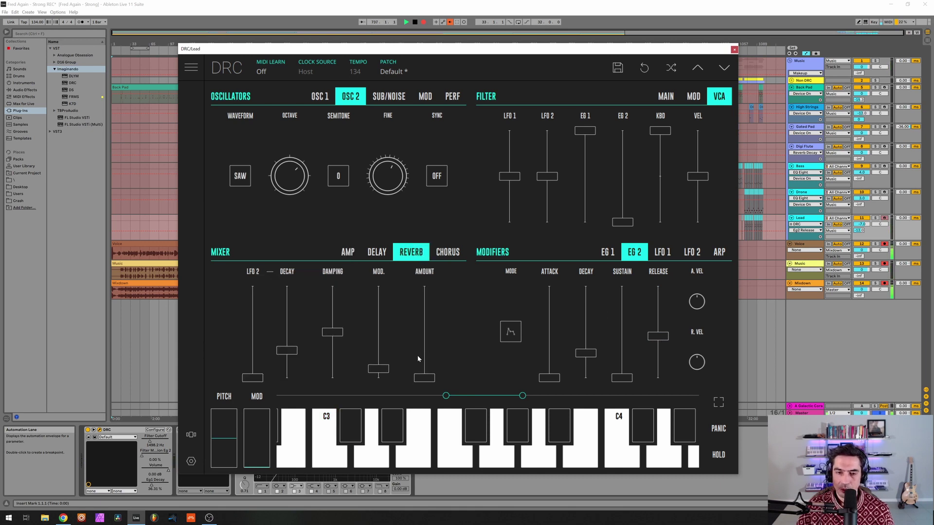
drag(423, 360, 424, 361)
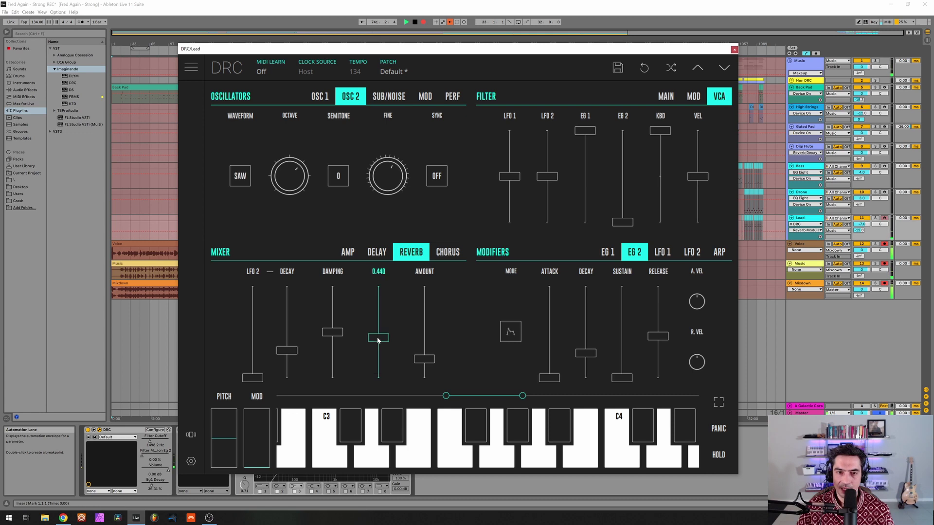
drag(377, 338, 380, 336)
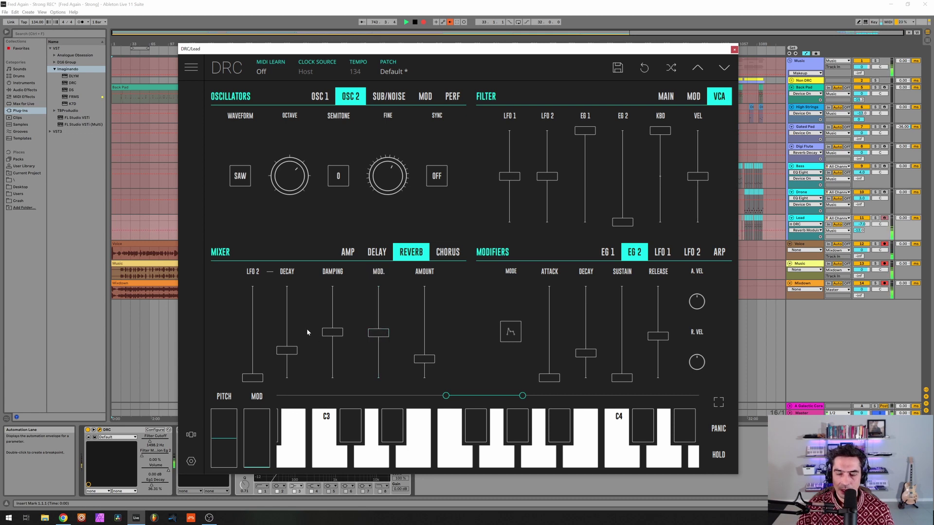
click(290, 329)
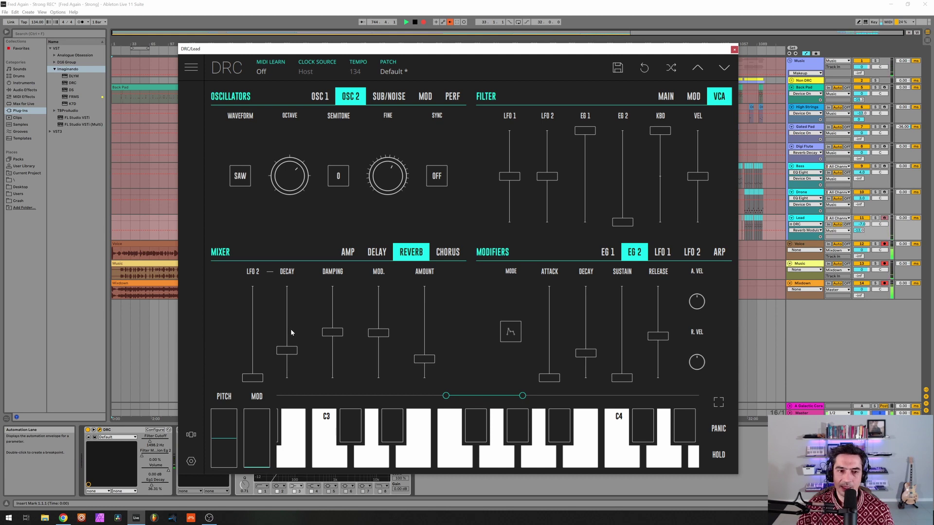
drag(290, 332, 289, 334)
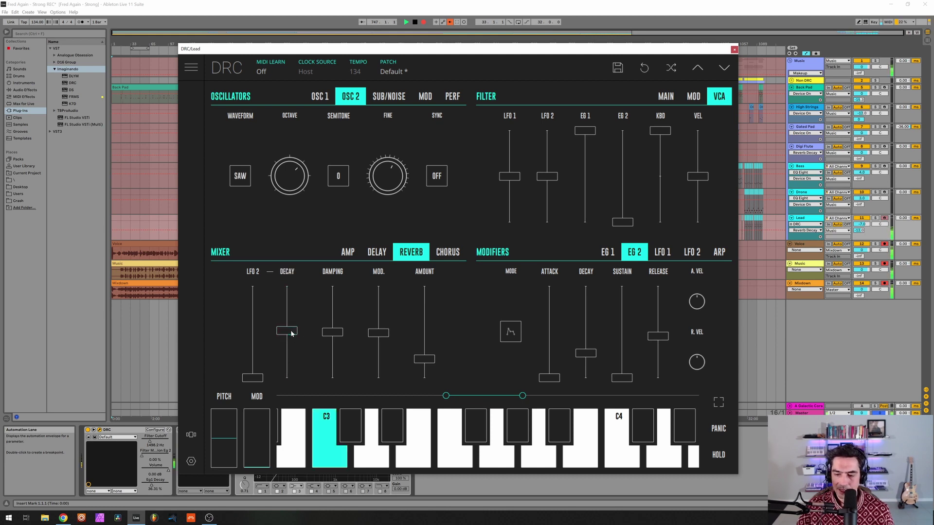
Enable the Lead's chorus with the rate at about 0.311 and depth raised slightly above half, and close the synth window
click(444, 250)
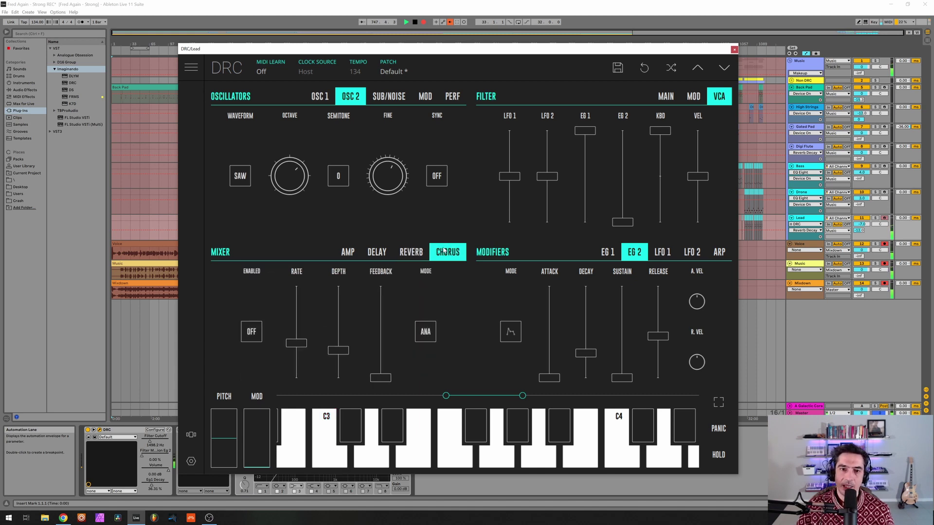
click(253, 334)
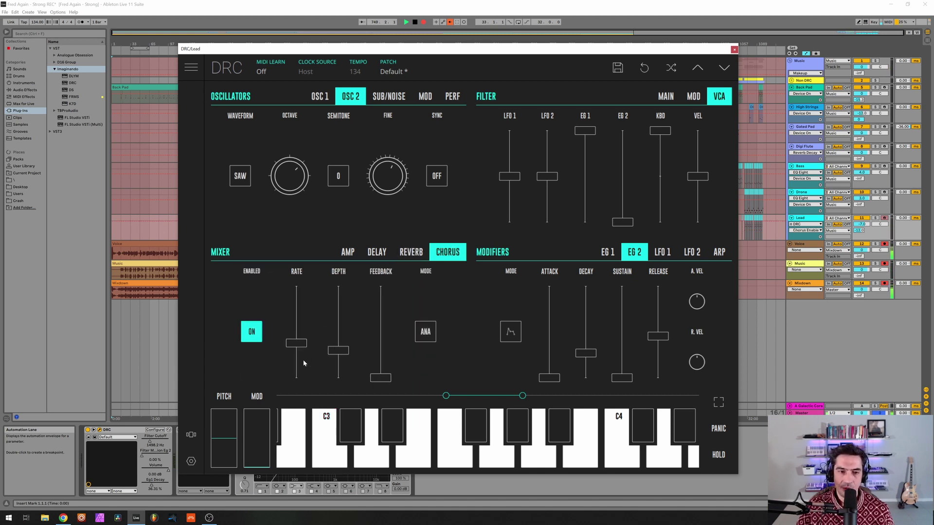
drag(304, 363, 302, 353)
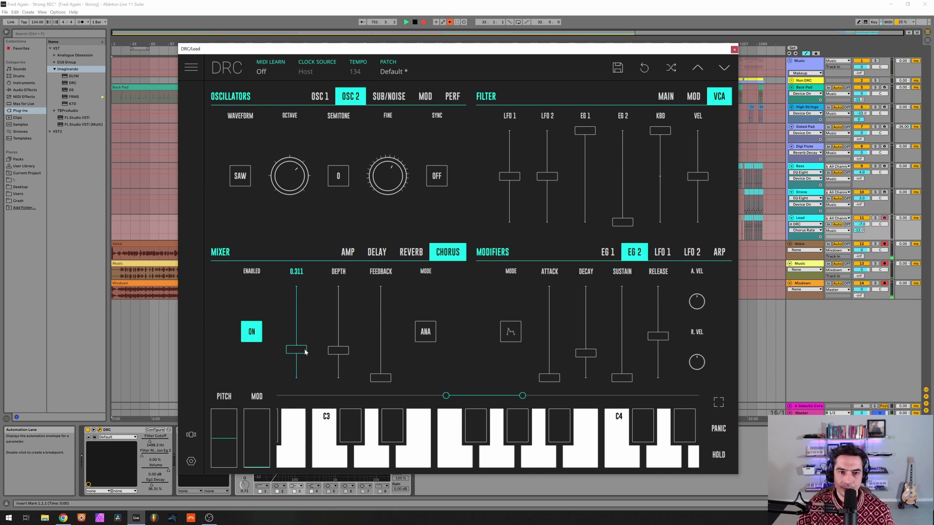
drag(339, 348, 342, 325)
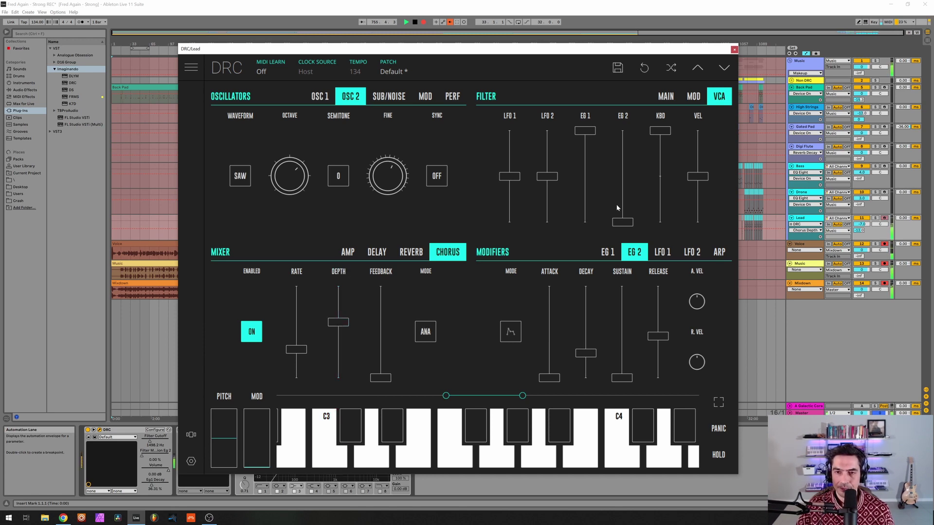
click(735, 50)
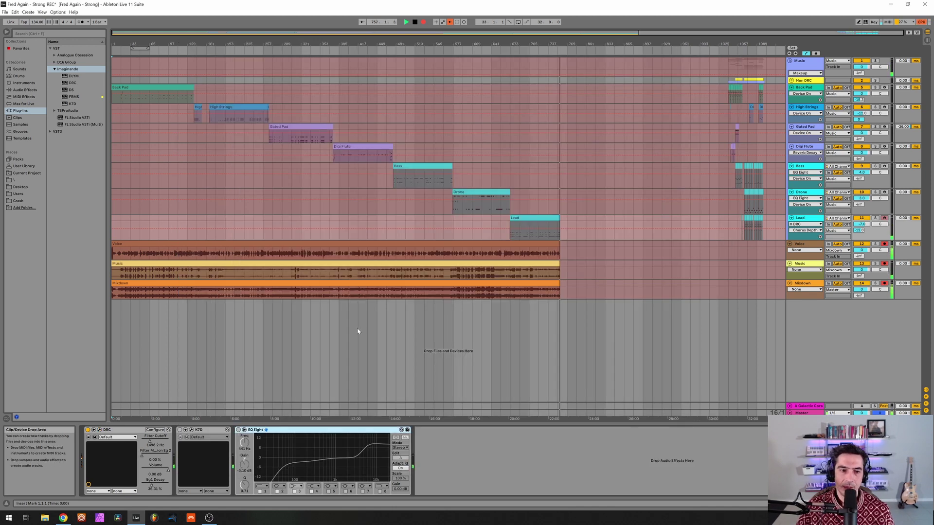
Enable the K7D delay on the Lead and check its feedback, dry/wet, ping pong and stereo width, leaving ping pong on
click(181, 432)
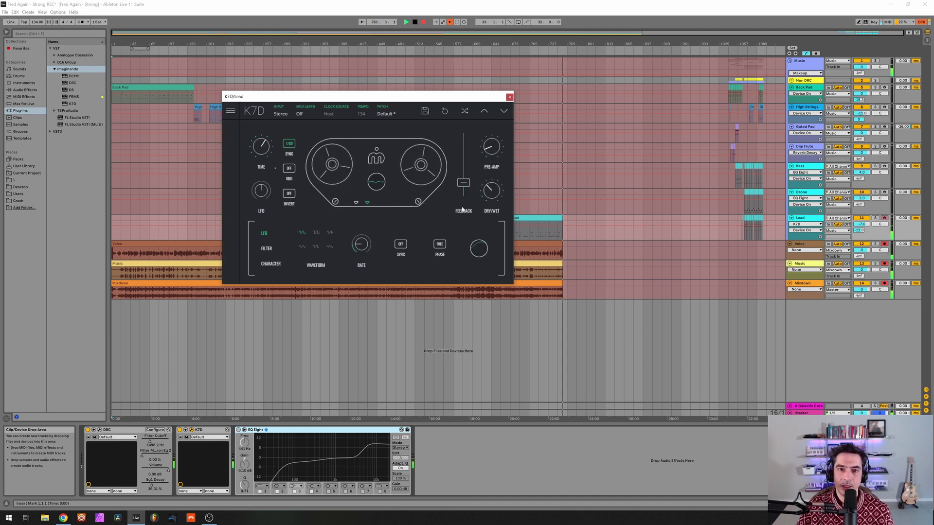
mouse_move(465, 184)
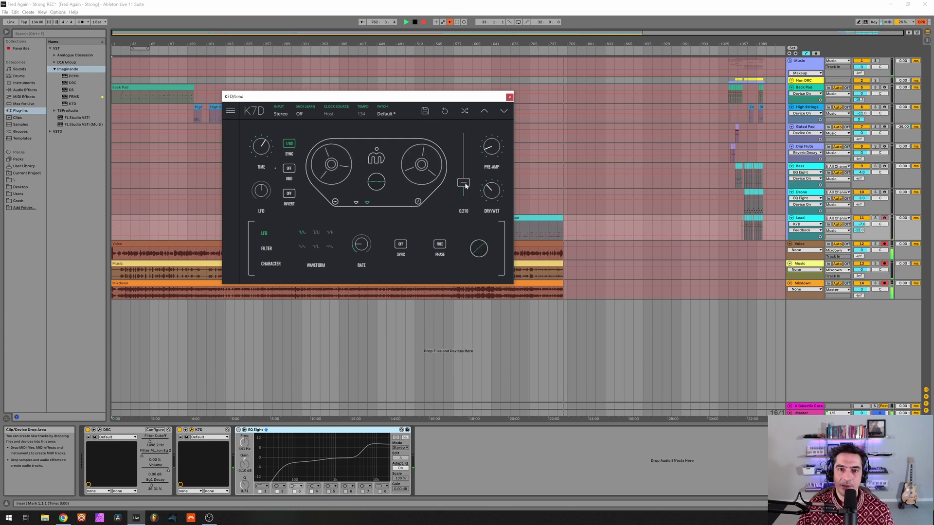
drag(492, 191, 493, 193)
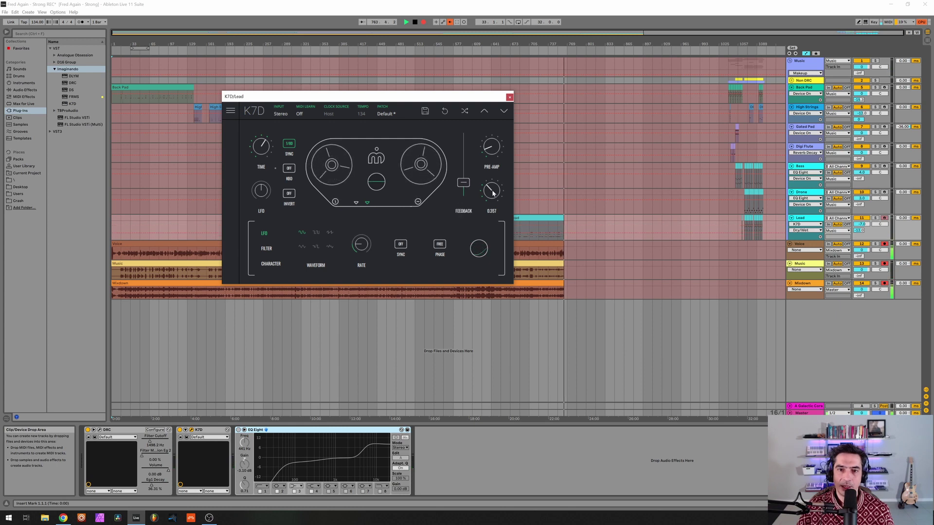
click(271, 266)
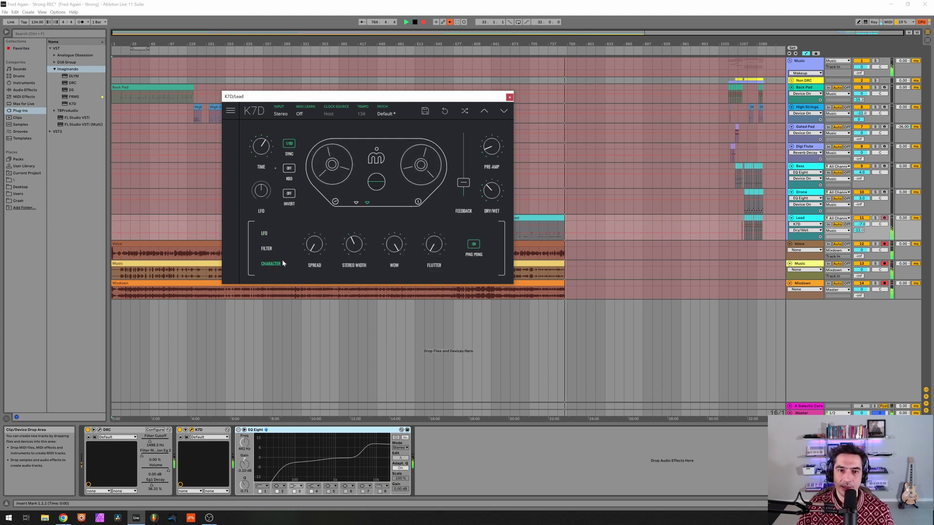
click(474, 245)
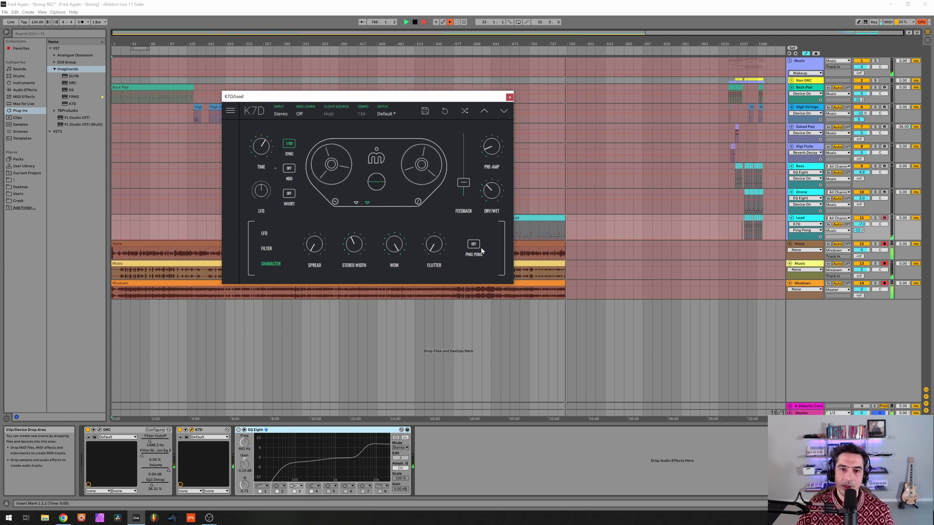
click(400, 247)
click(358, 251)
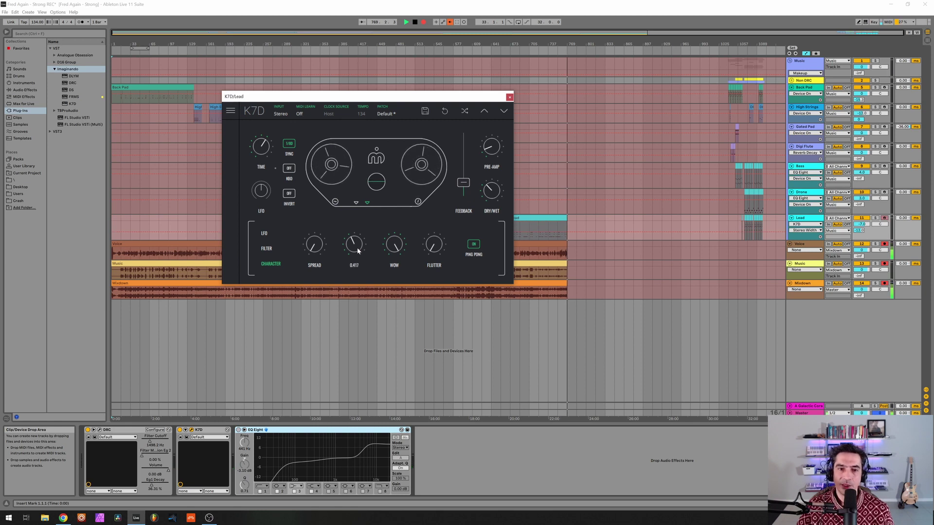
Enable the Lead's EQ Eight and inspect the frequency and gain of its individual bands
click(238, 431)
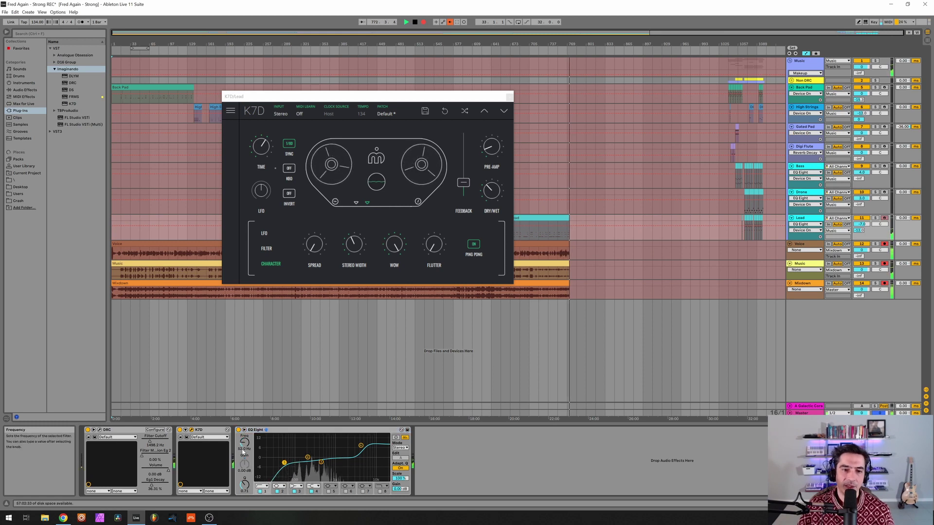
click(307, 457)
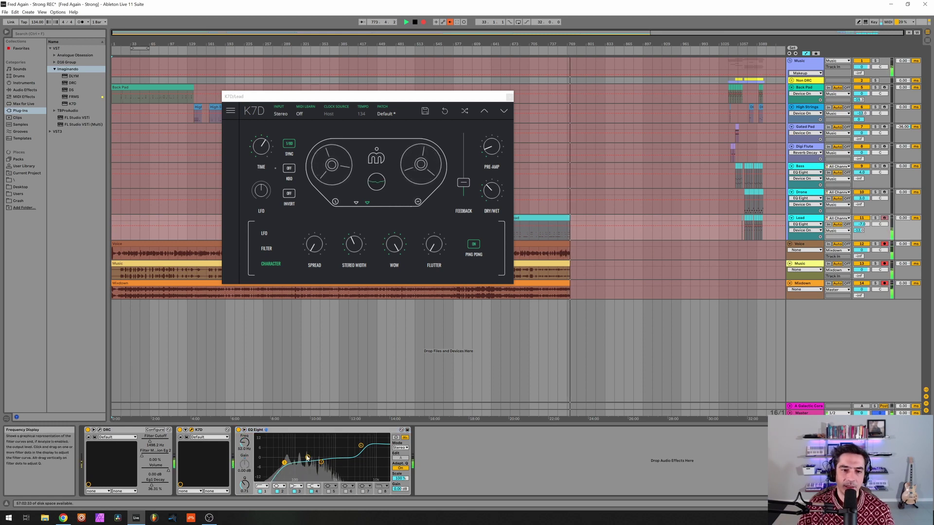
click(321, 461)
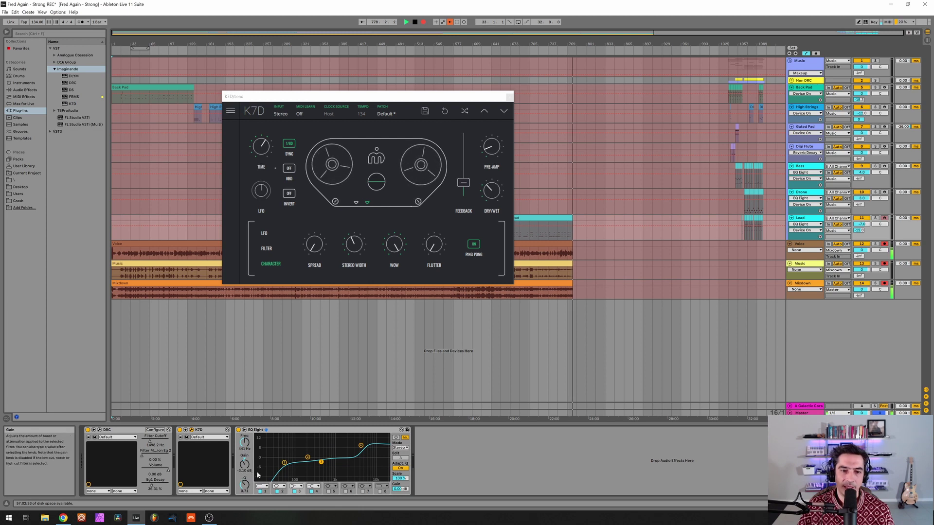
click(307, 457)
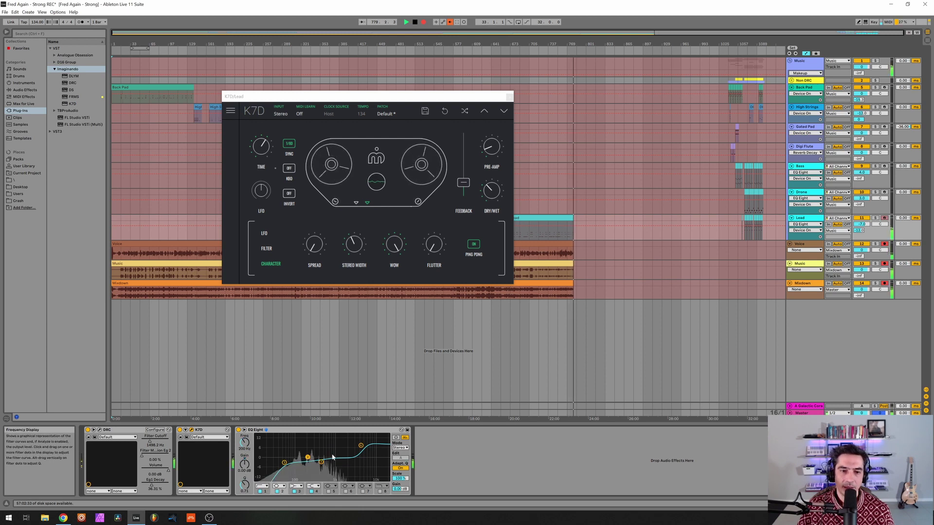
click(361, 446)
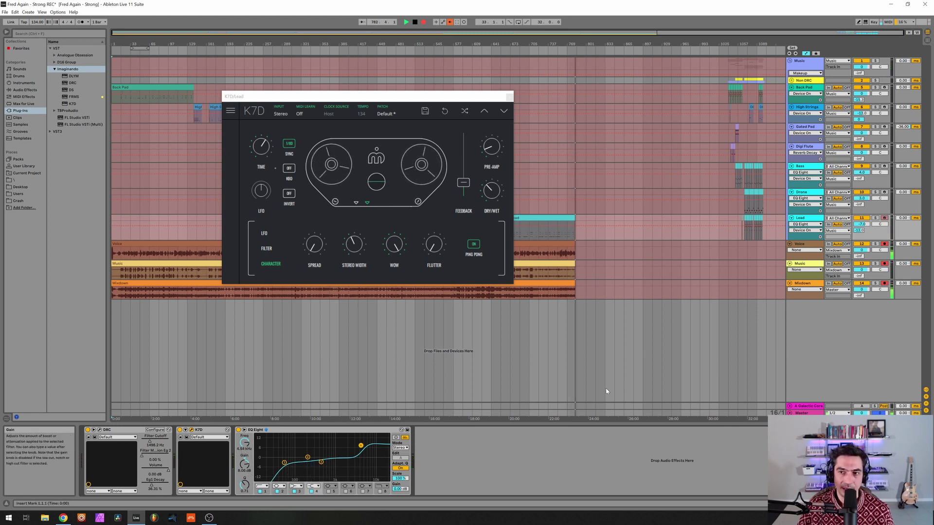
Examine the Galactic Coral Hall return's effects and the Lead's send to it, and close the K7D window
click(807, 405)
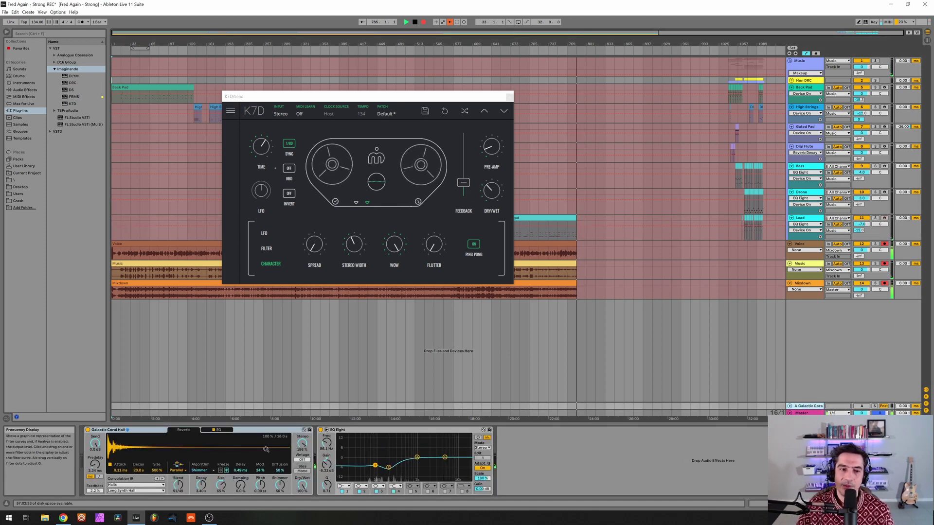
click(864, 408)
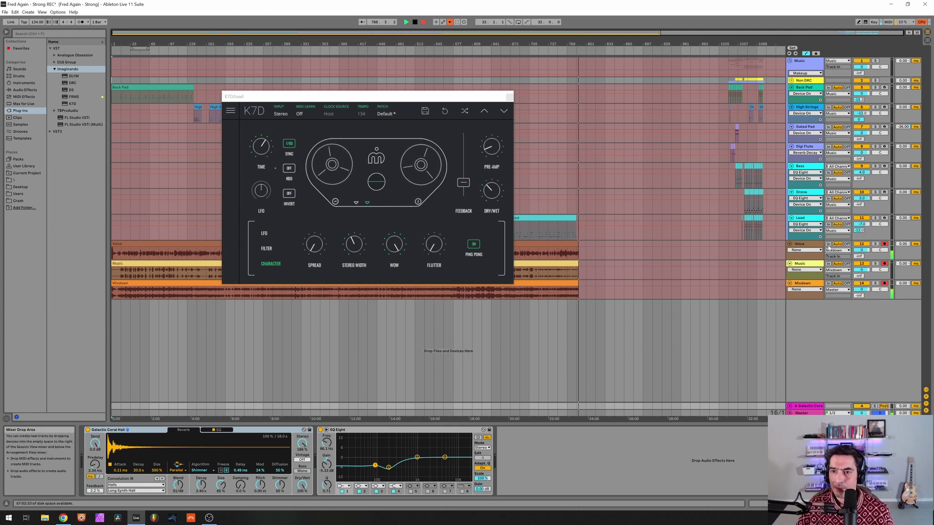
click(810, 224)
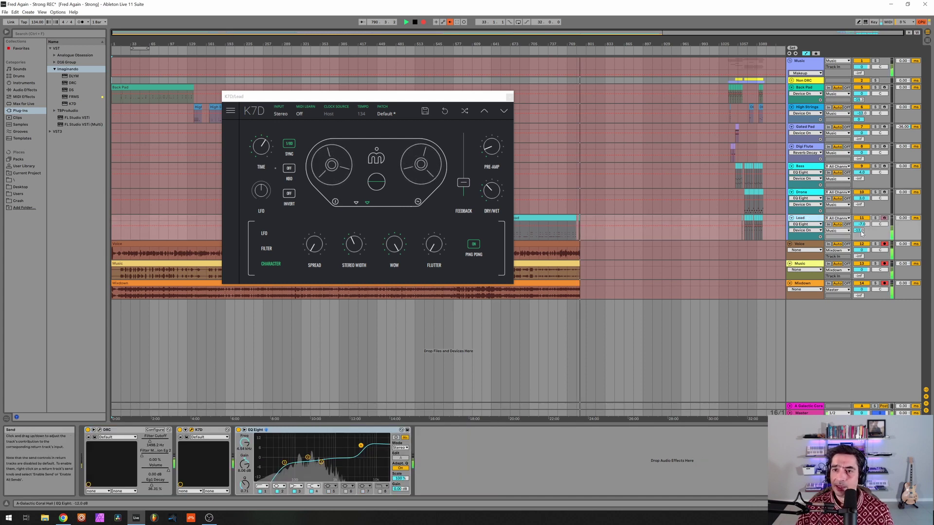
click(509, 97)
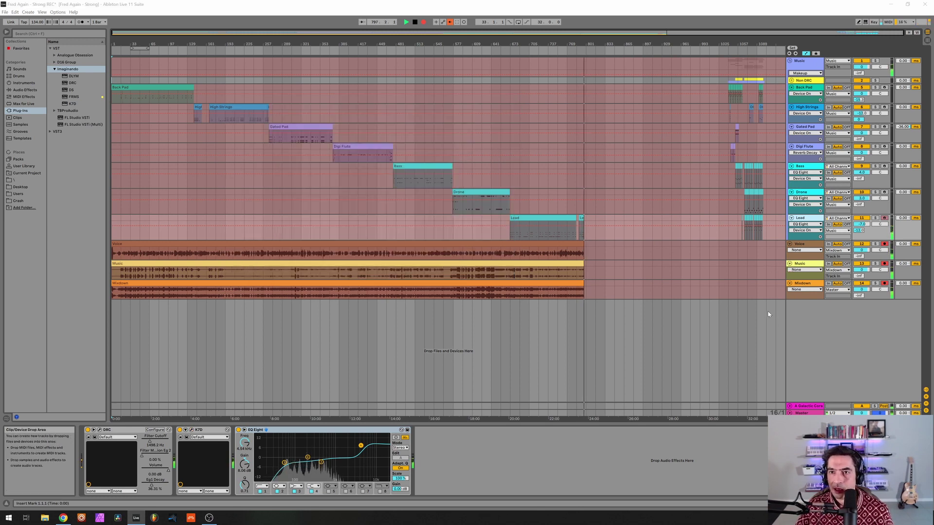
Stop arrangement recording and move the 80-bar full-song section on all tracks to start at bar 801
click(716, 80)
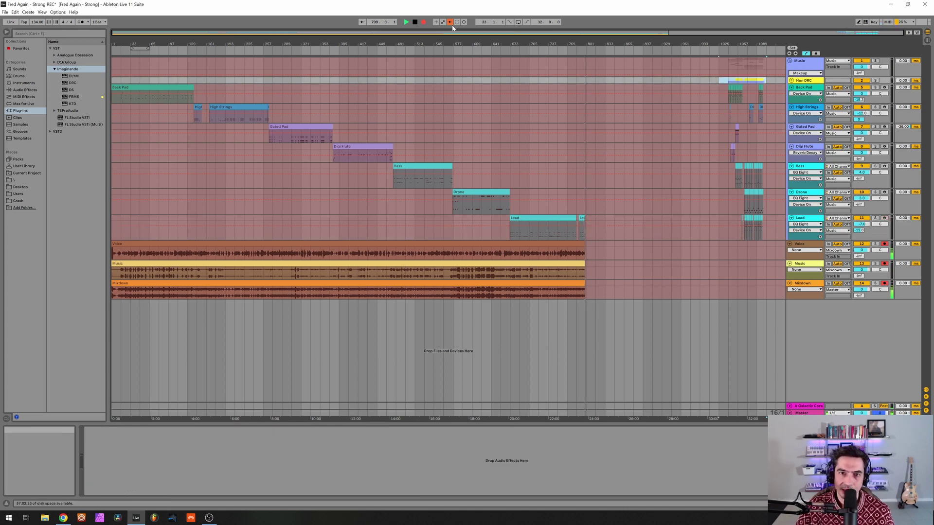
click(423, 22)
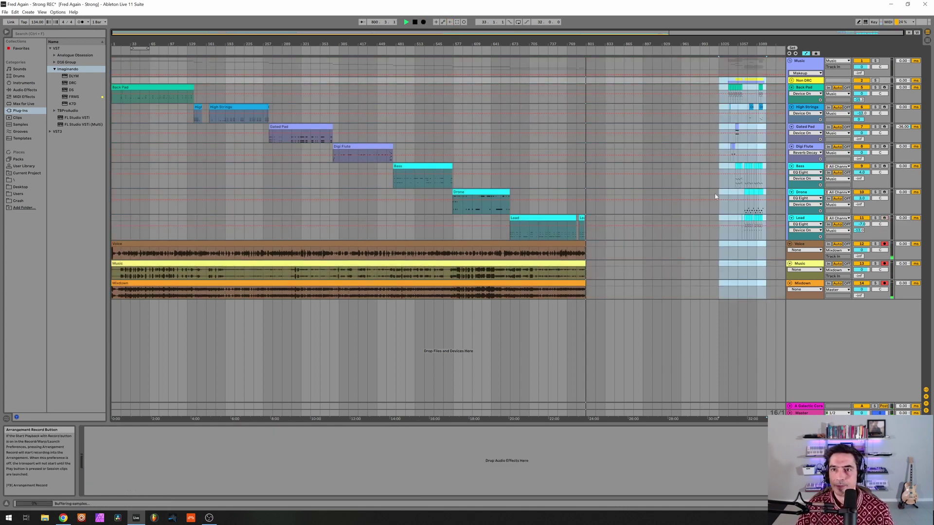
click(599, 94)
key(ctrl+v)
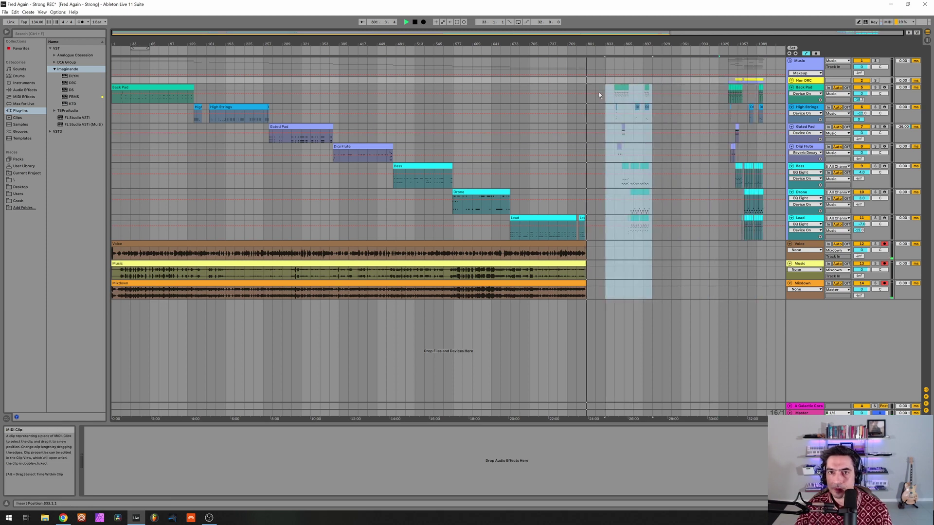
key(Left)
key(Left)
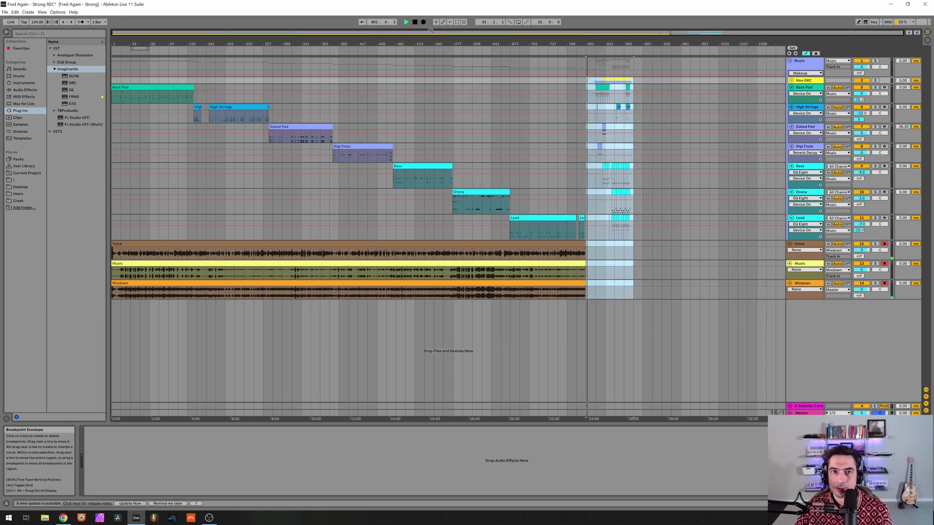
Restart arrangement recording and nudge the selected full-song section about six bars earlier
click(423, 22)
drag(601, 45, 404, 84)
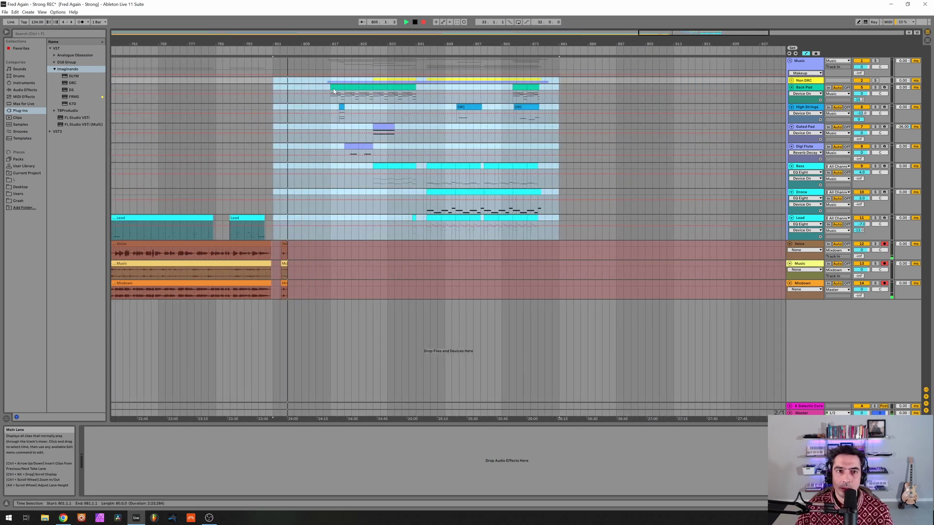
key(Left)
key(Left)
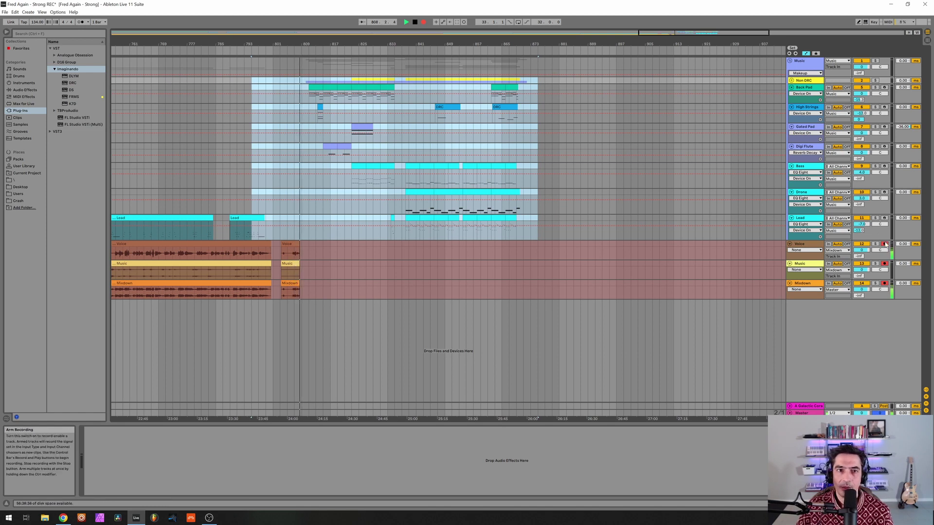
Disarm the Voice track while the full-song section plays, and re-arm it near the section's end
click(885, 244)
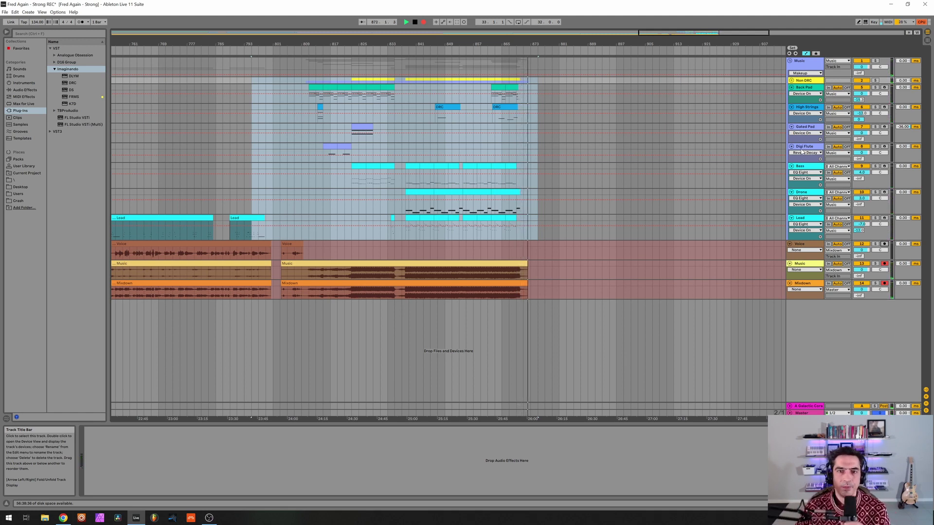
click(885, 244)
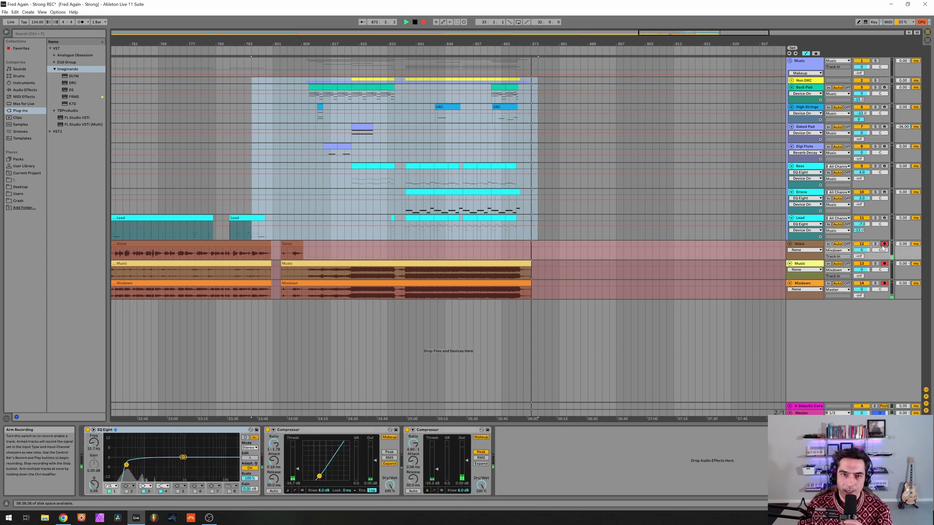